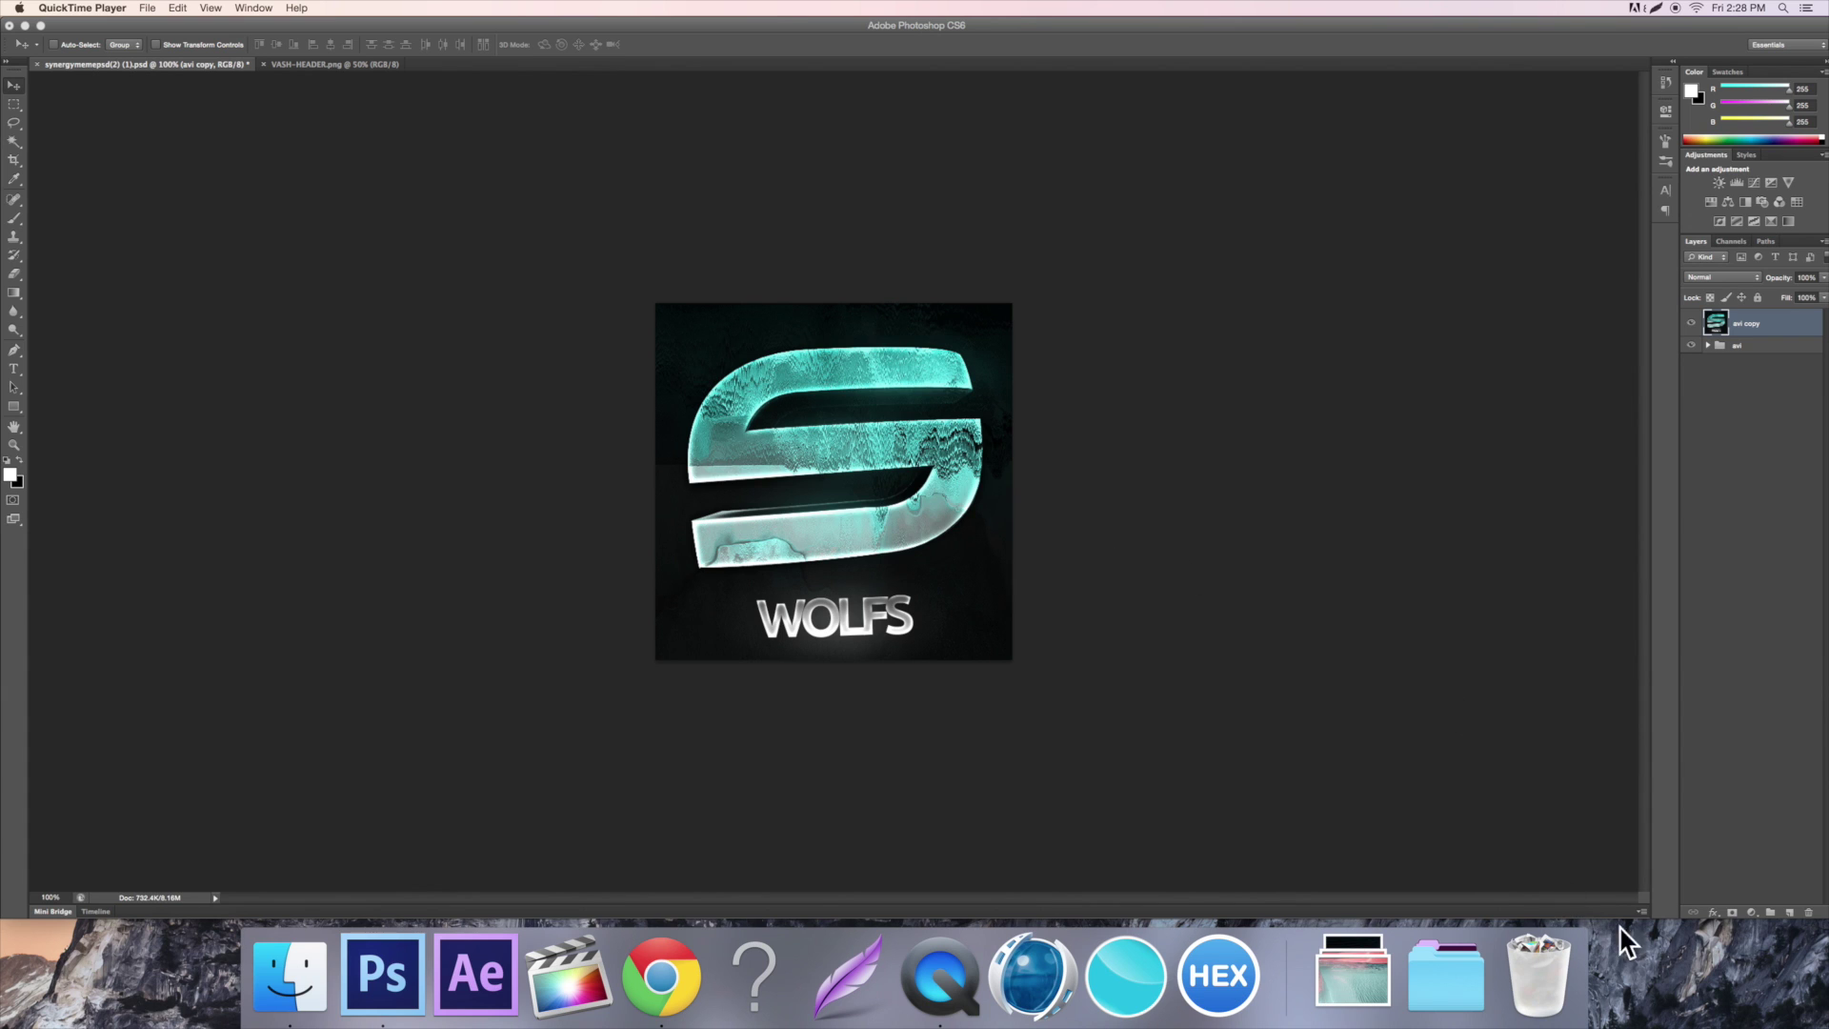
left_click(1351, 600)
key("super+equal")
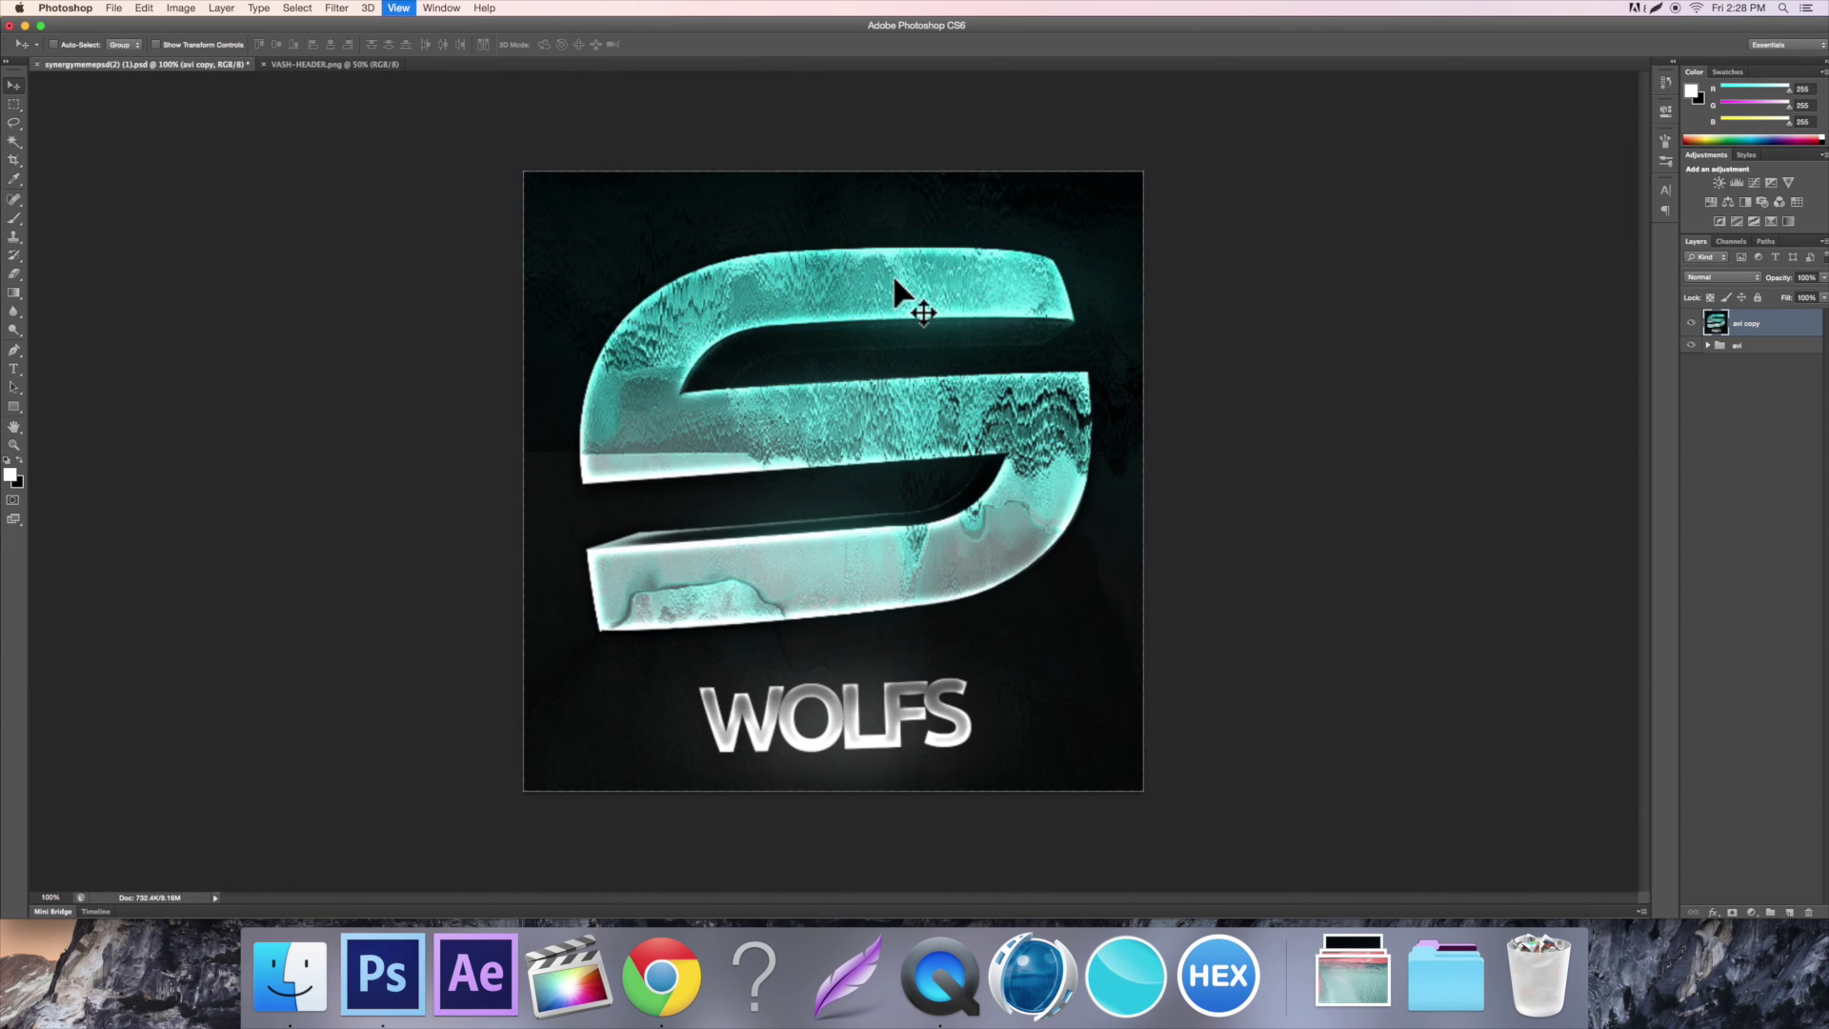
key("super+equal")
key("super+minus")
key("super+minus")
key("super+minus")
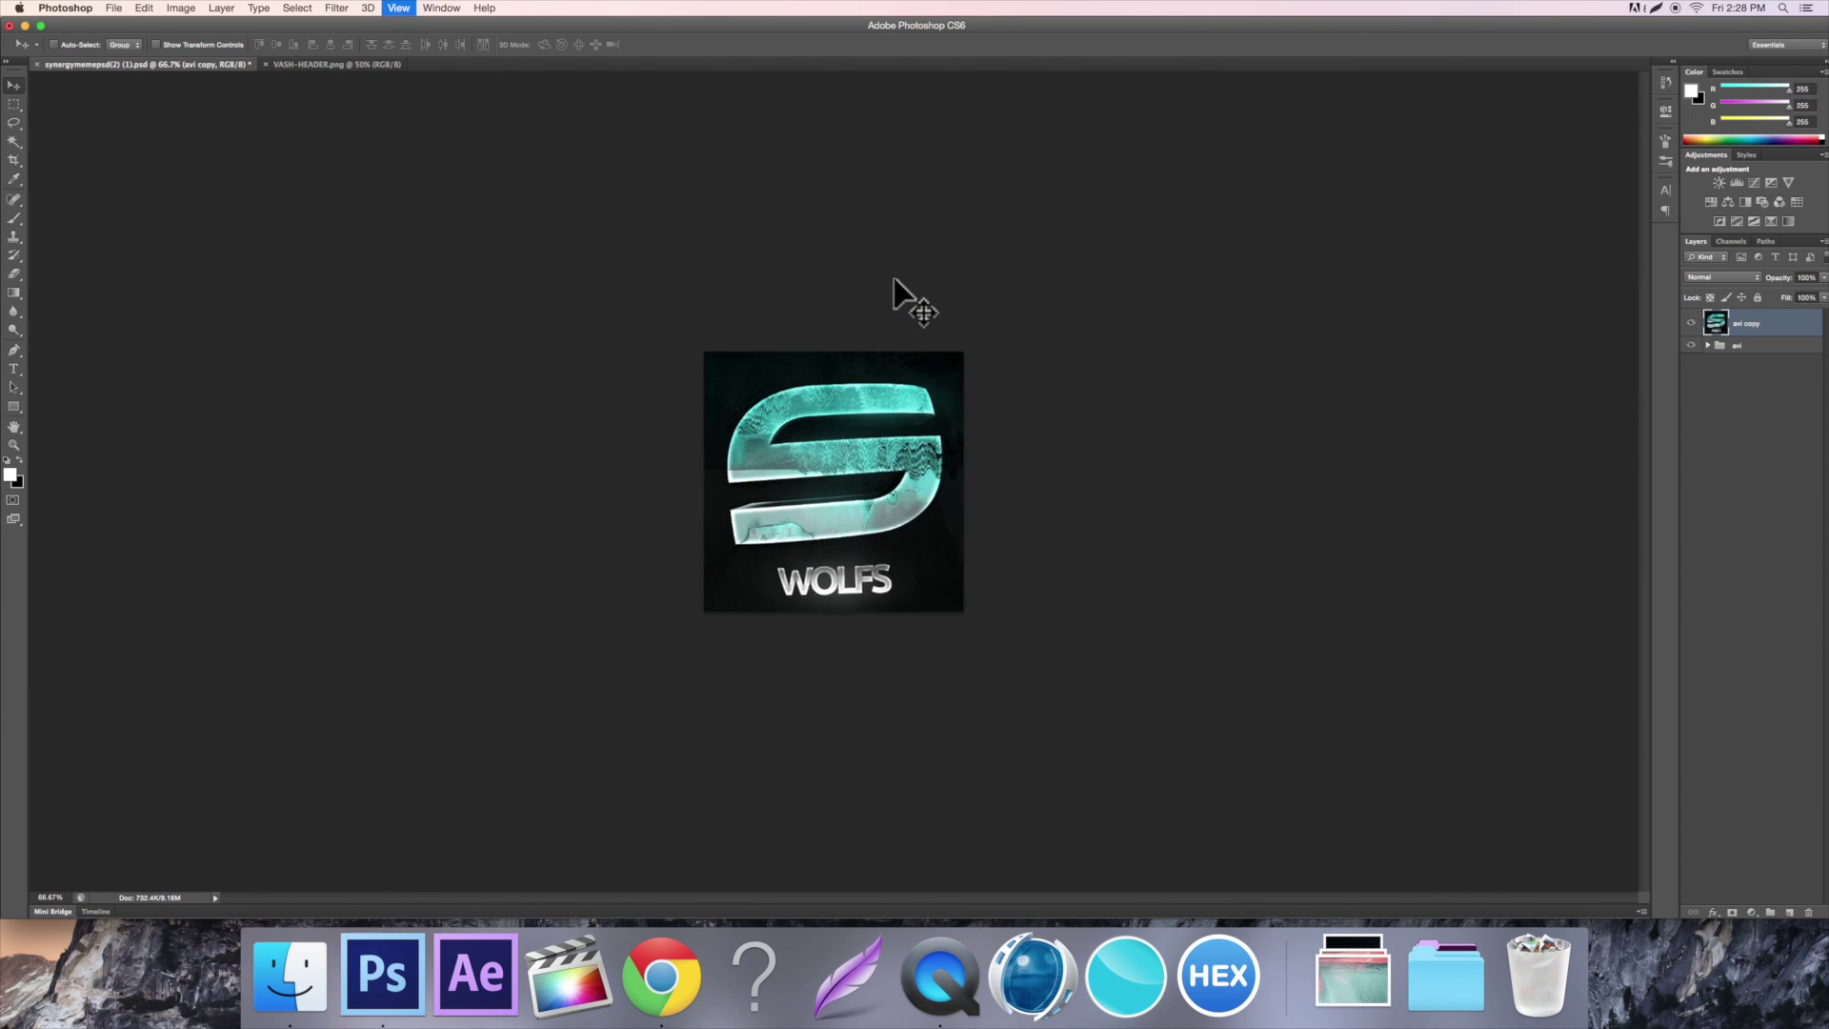
key("super+equal")
key("super+equal")
key("super+minus")
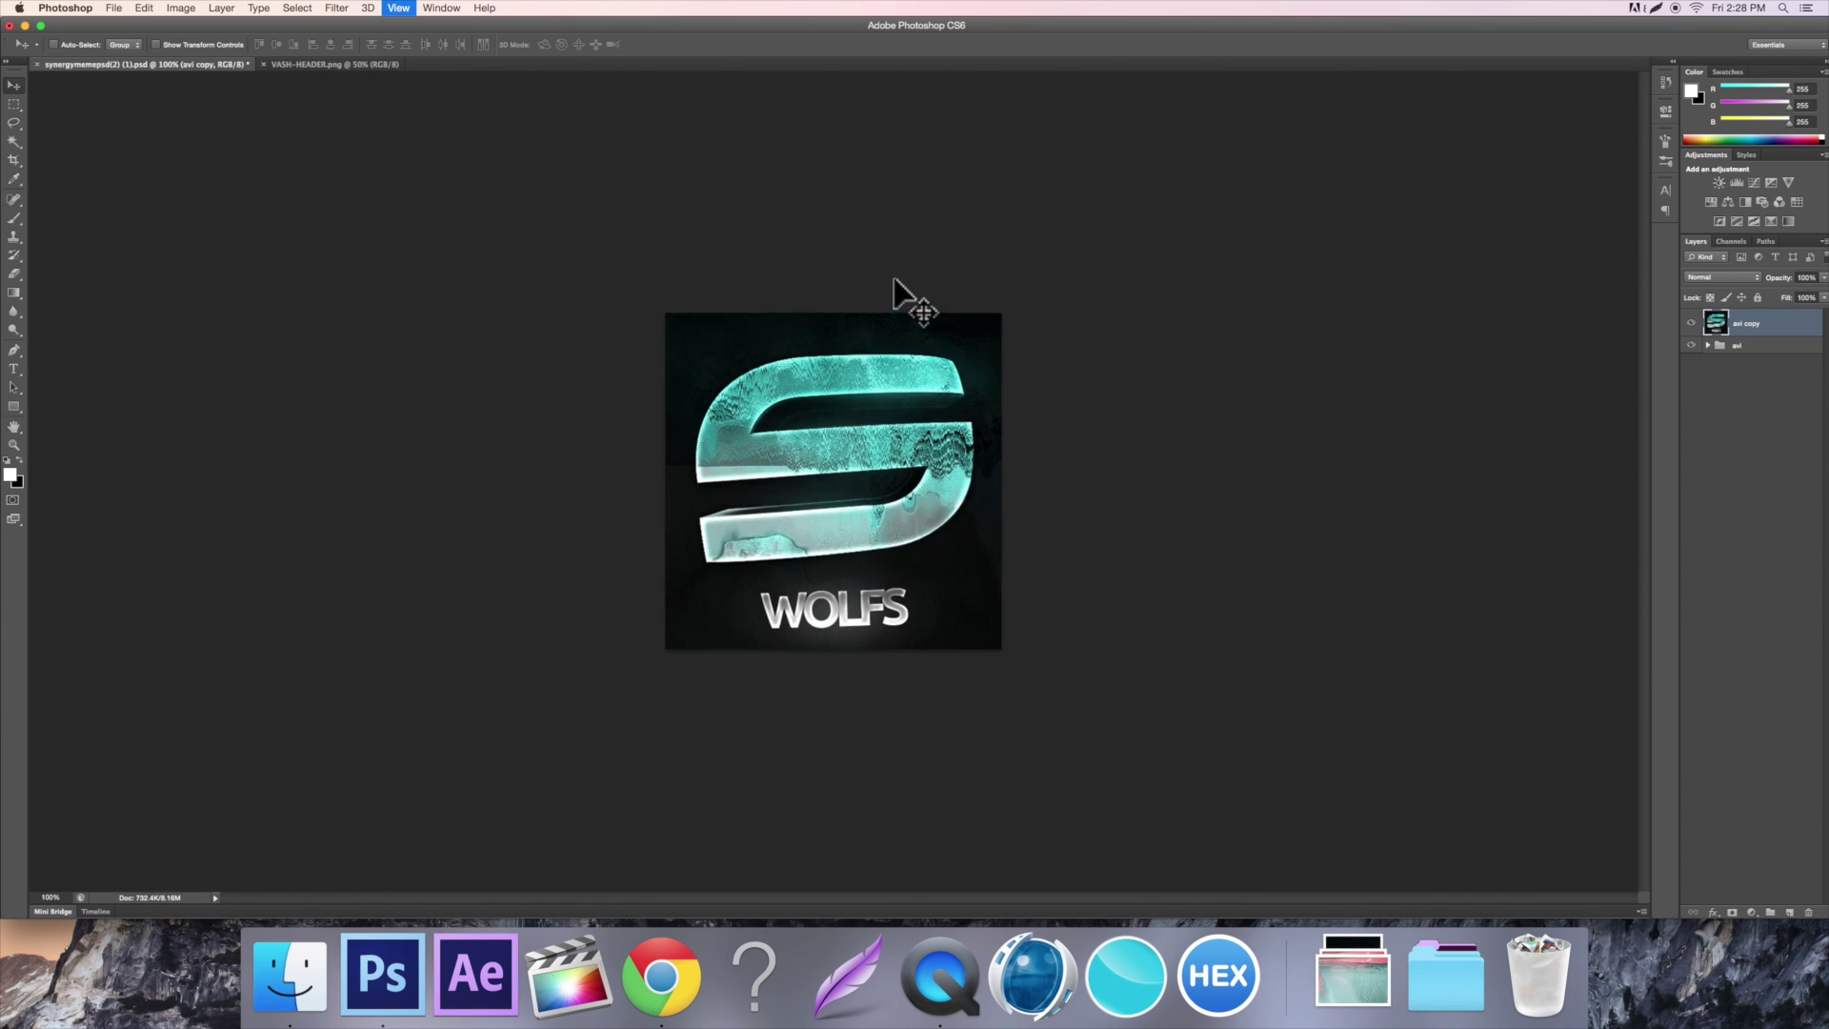
key("super+minus")
key("super+equal")
key("super+equal")
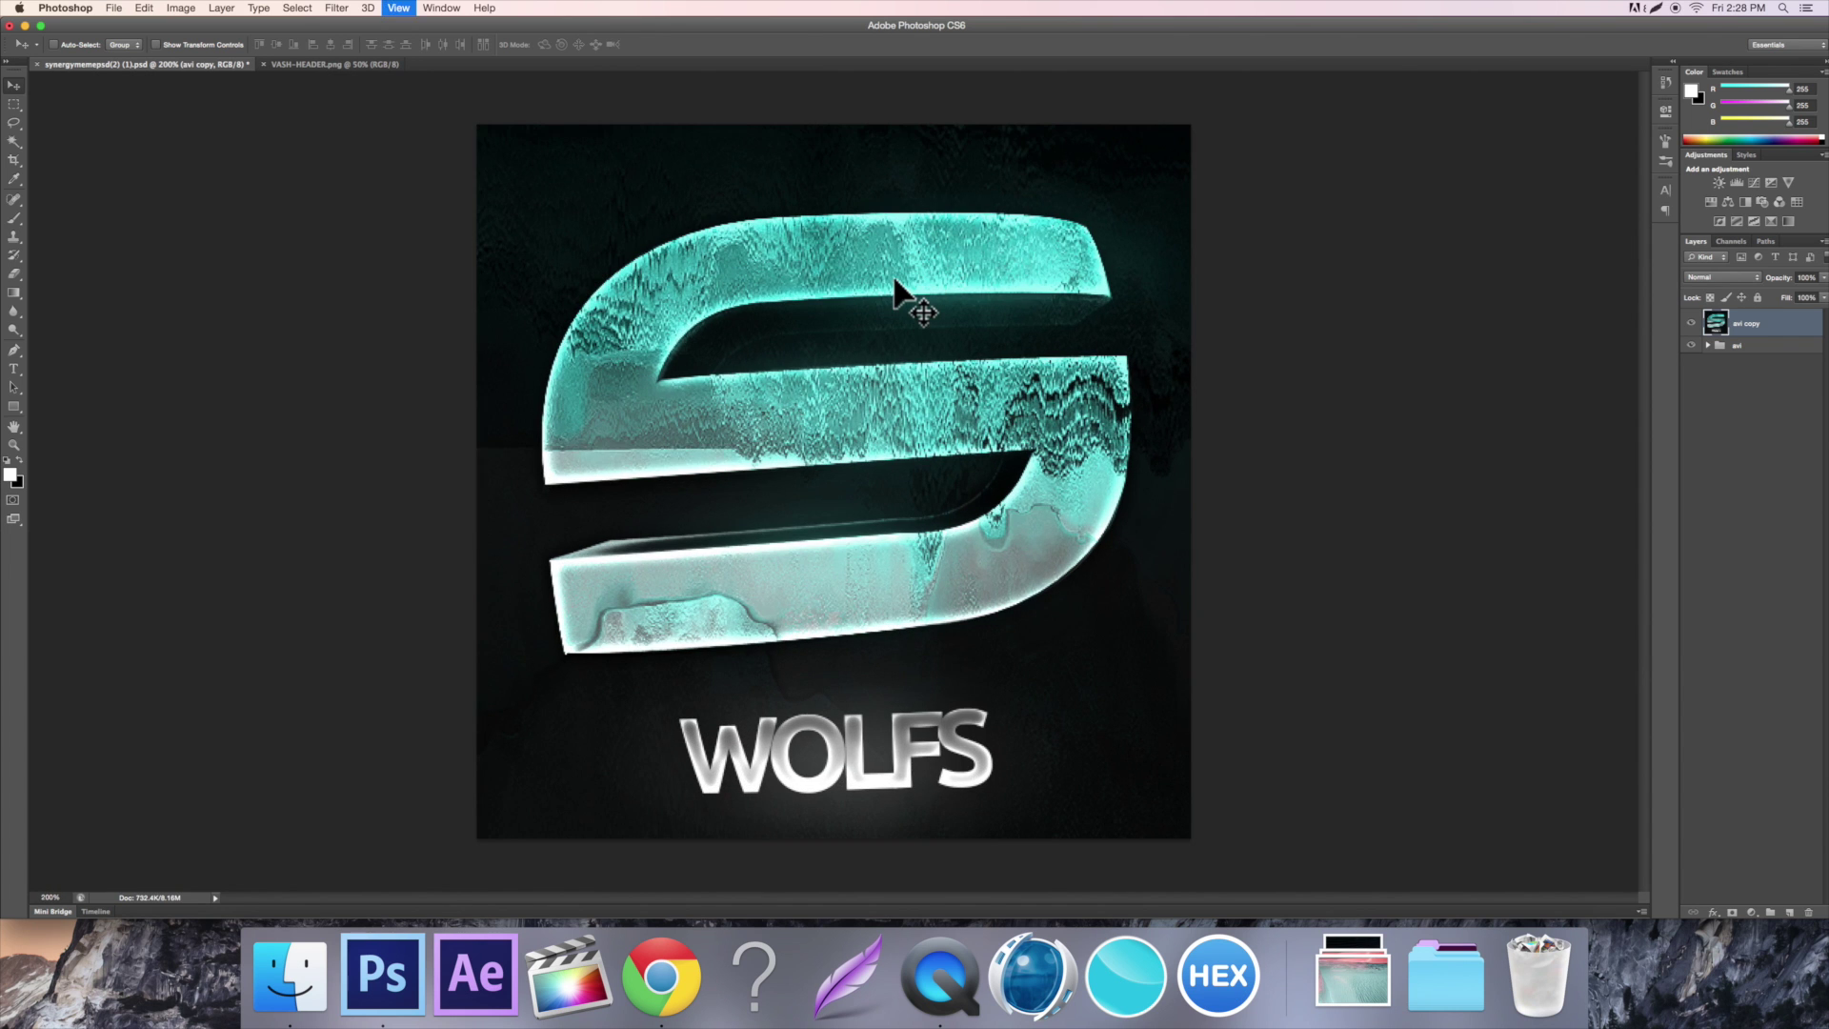
key("super+minus")
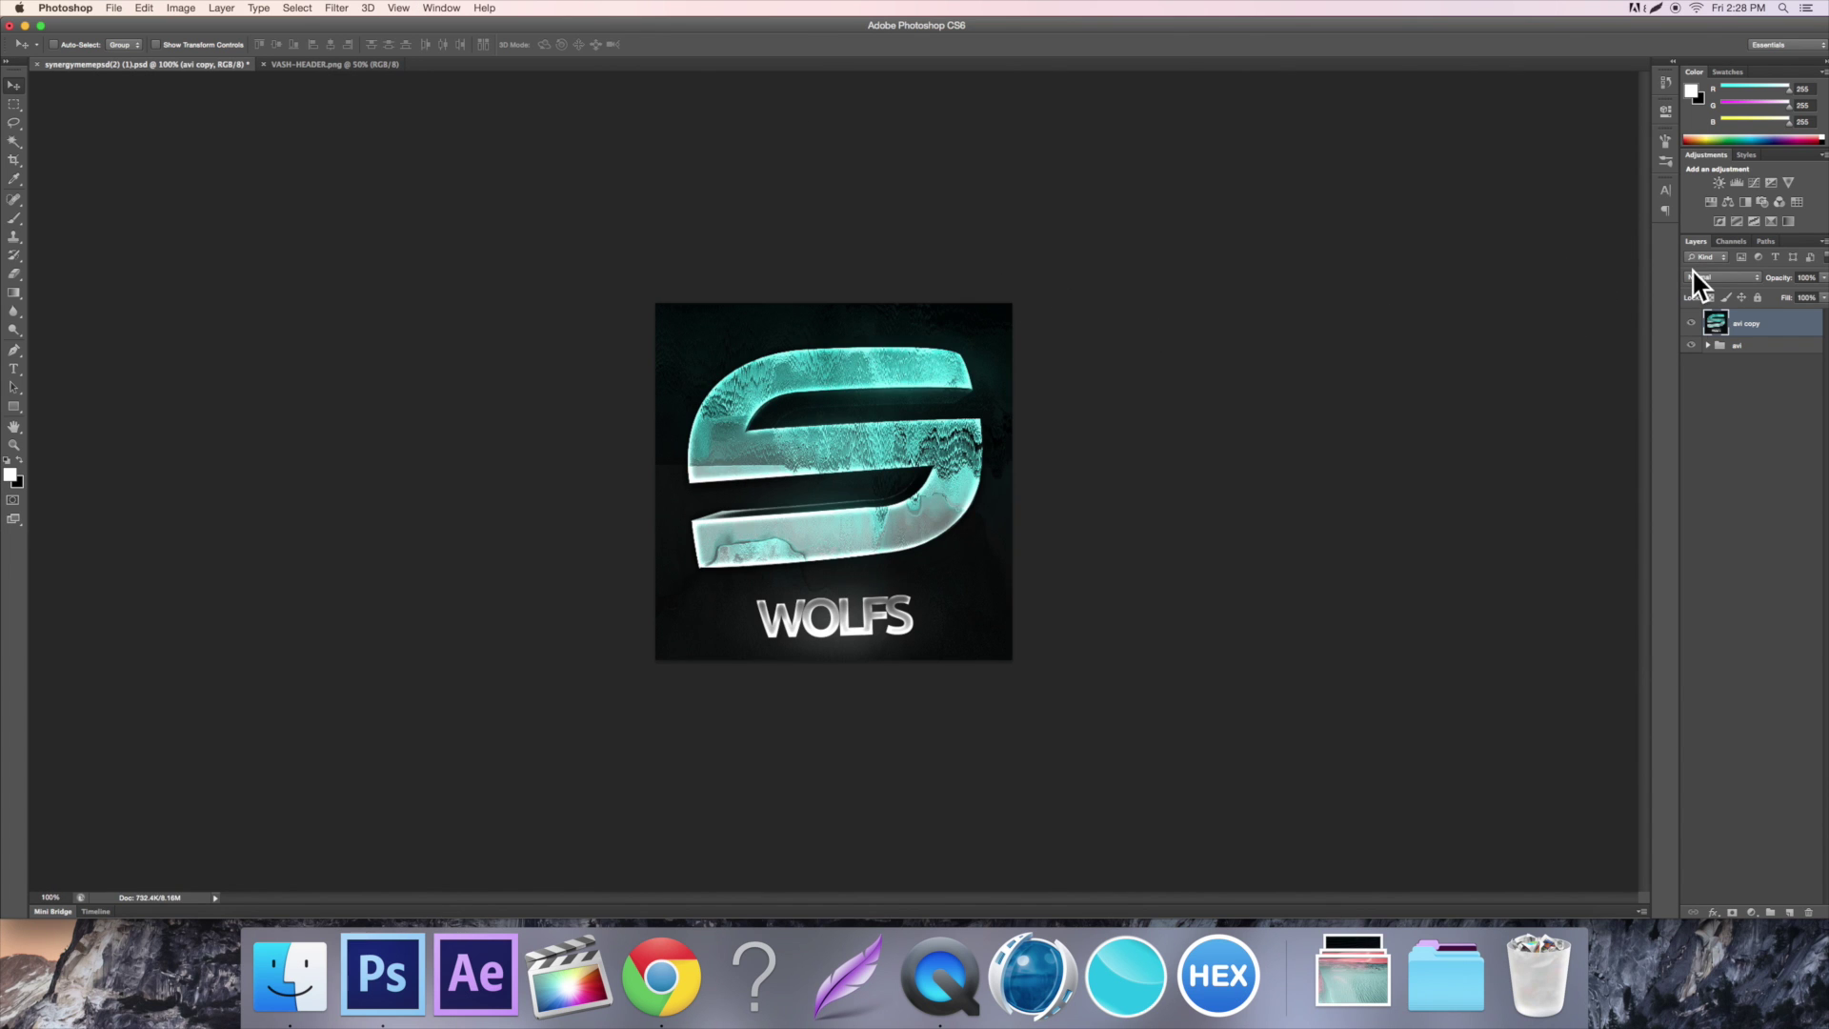
left_click(313, 5)
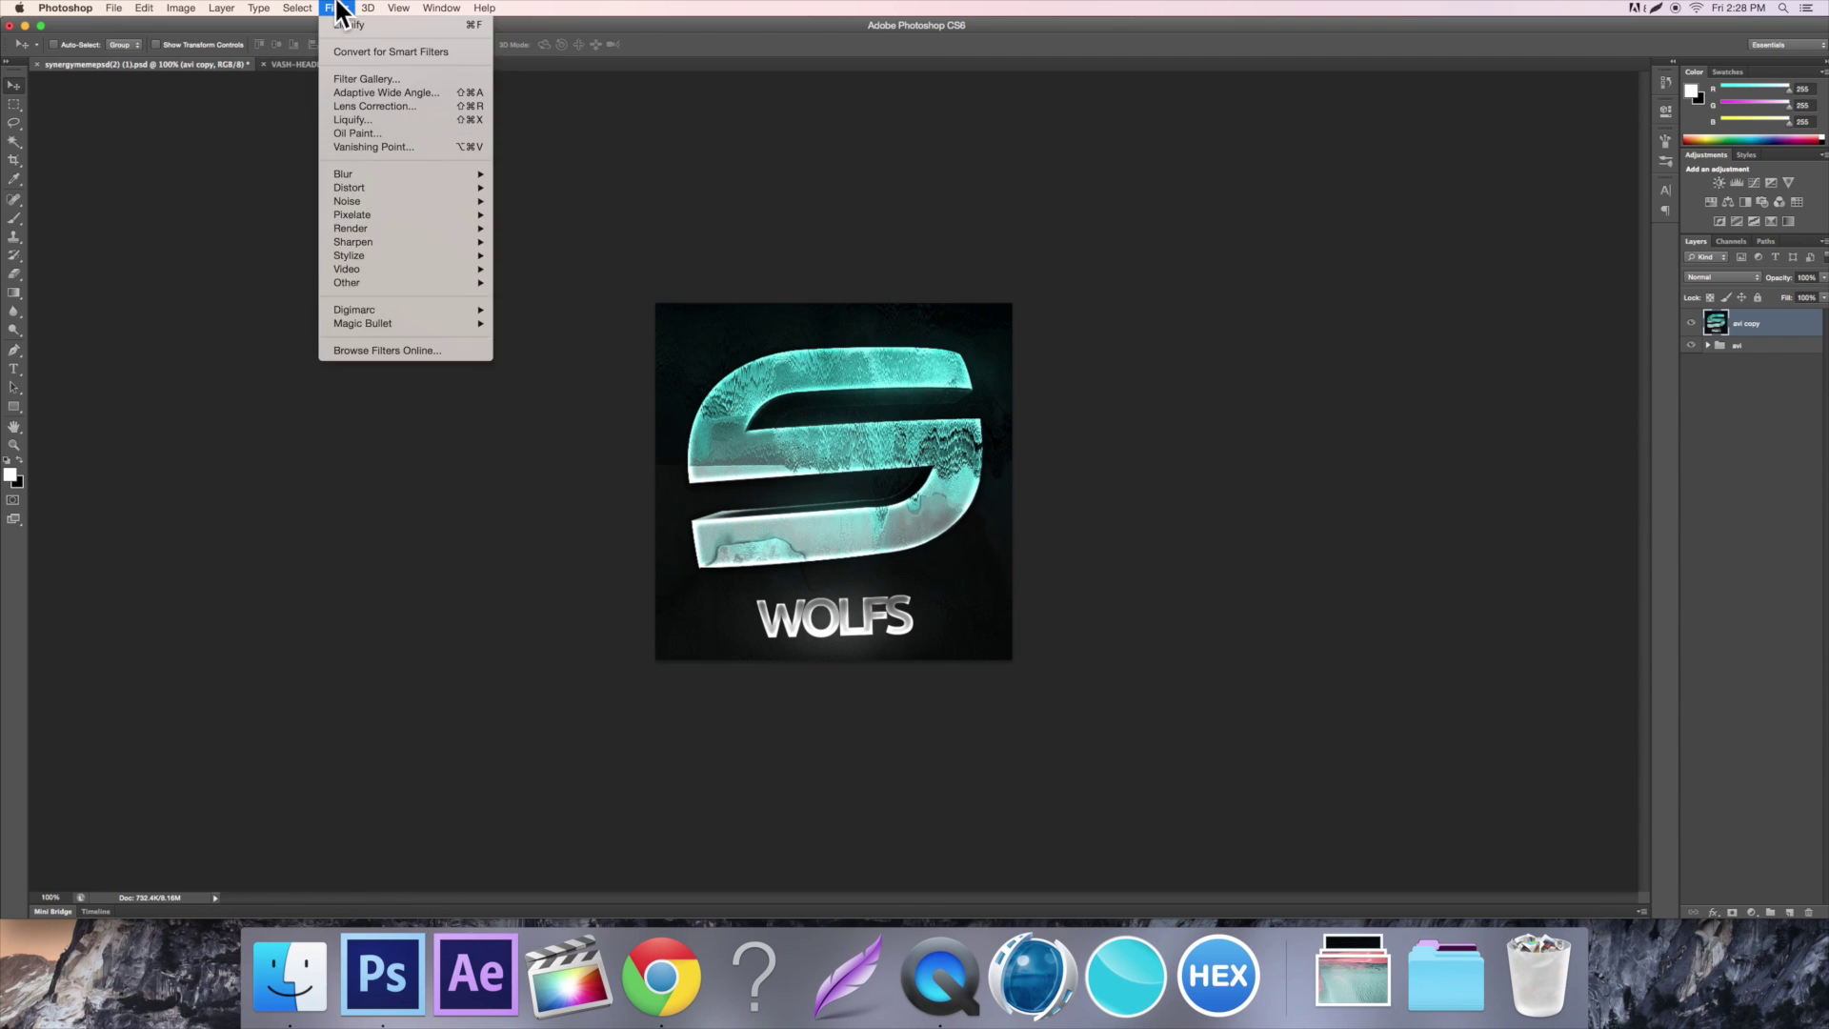
left_click(338, 8)
left_click(332, 10)
left_click(375, 35)
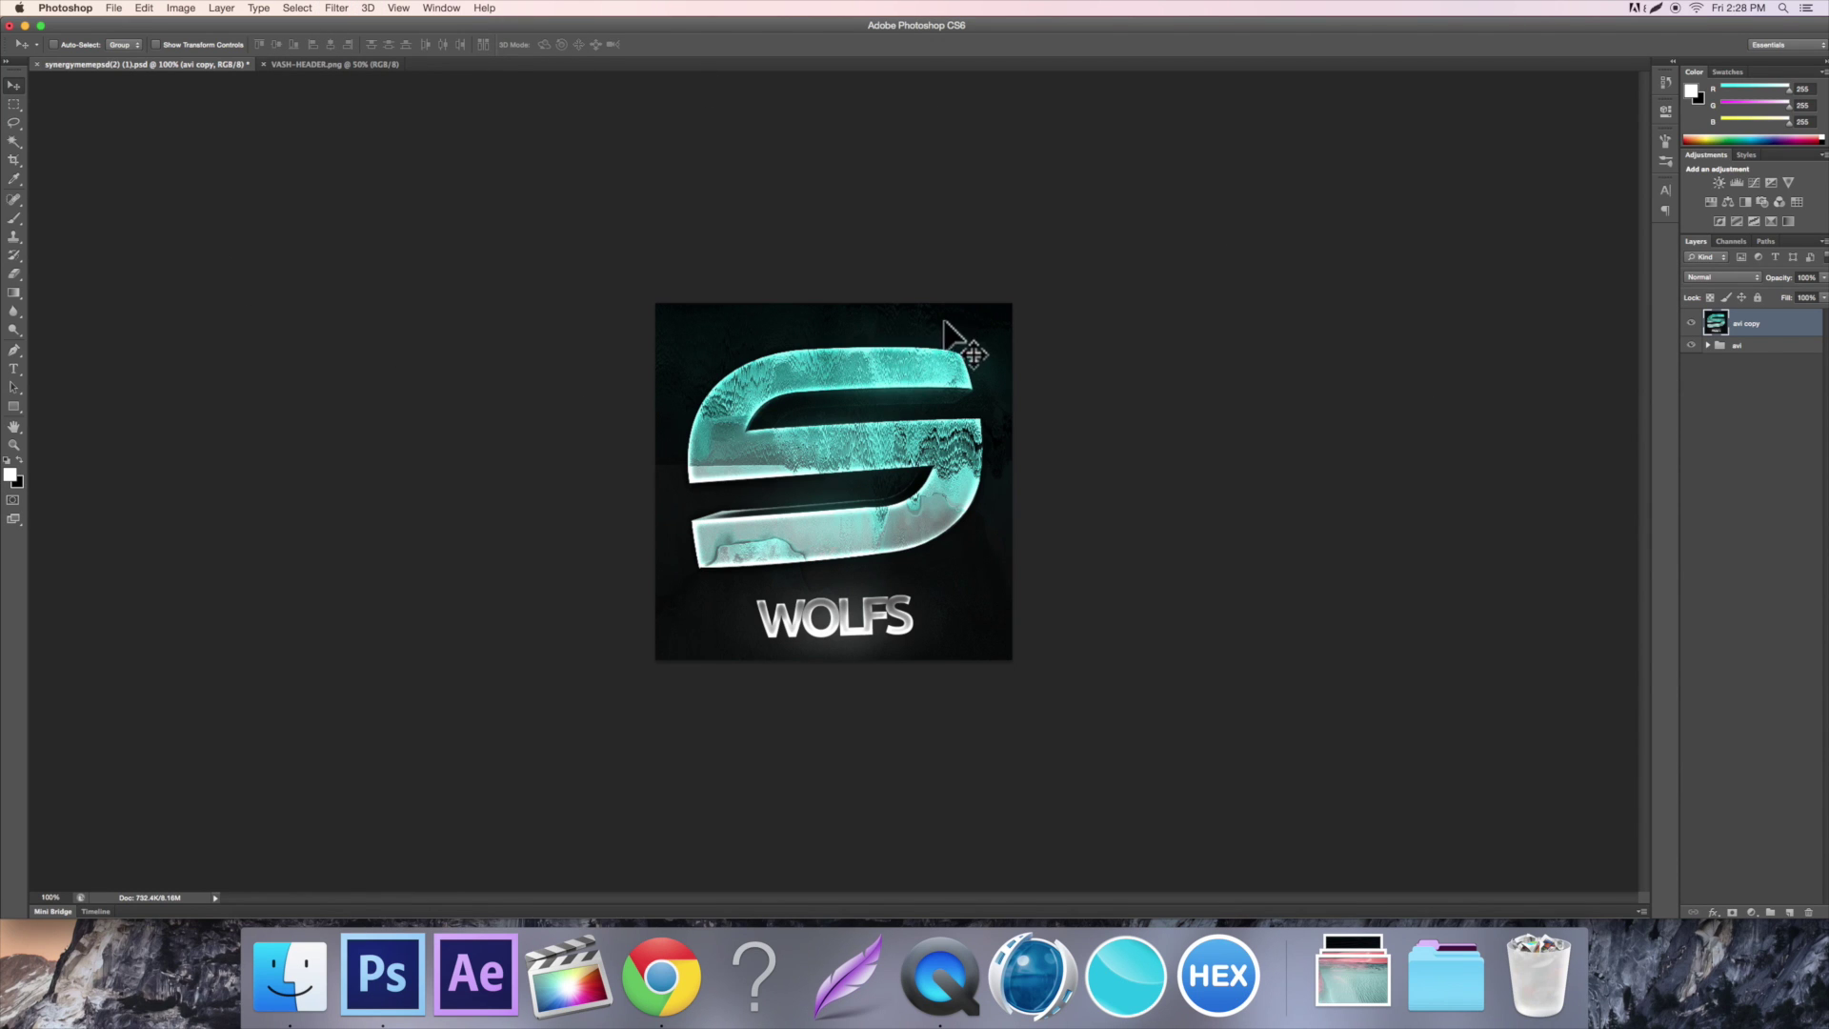
Delete the existing merged avi copy layer and look through the layers inside the avi group
left_click(1710, 345)
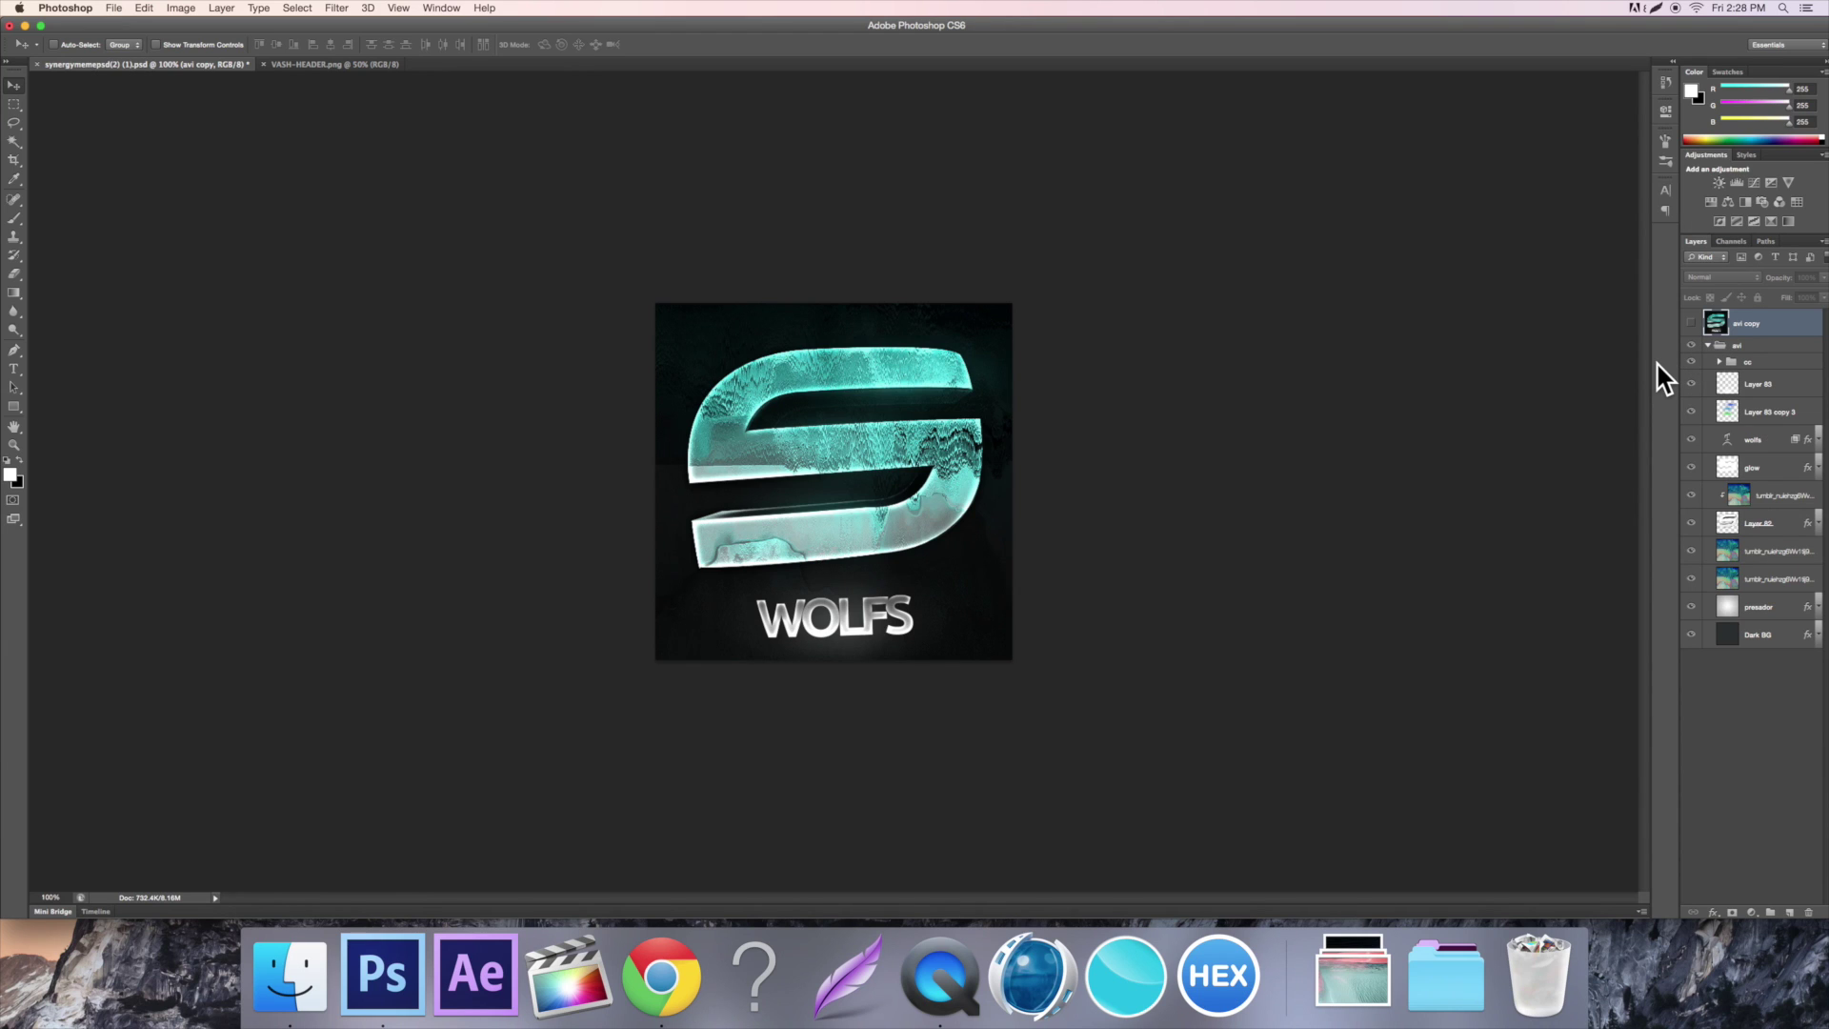
left_click(1708, 344)
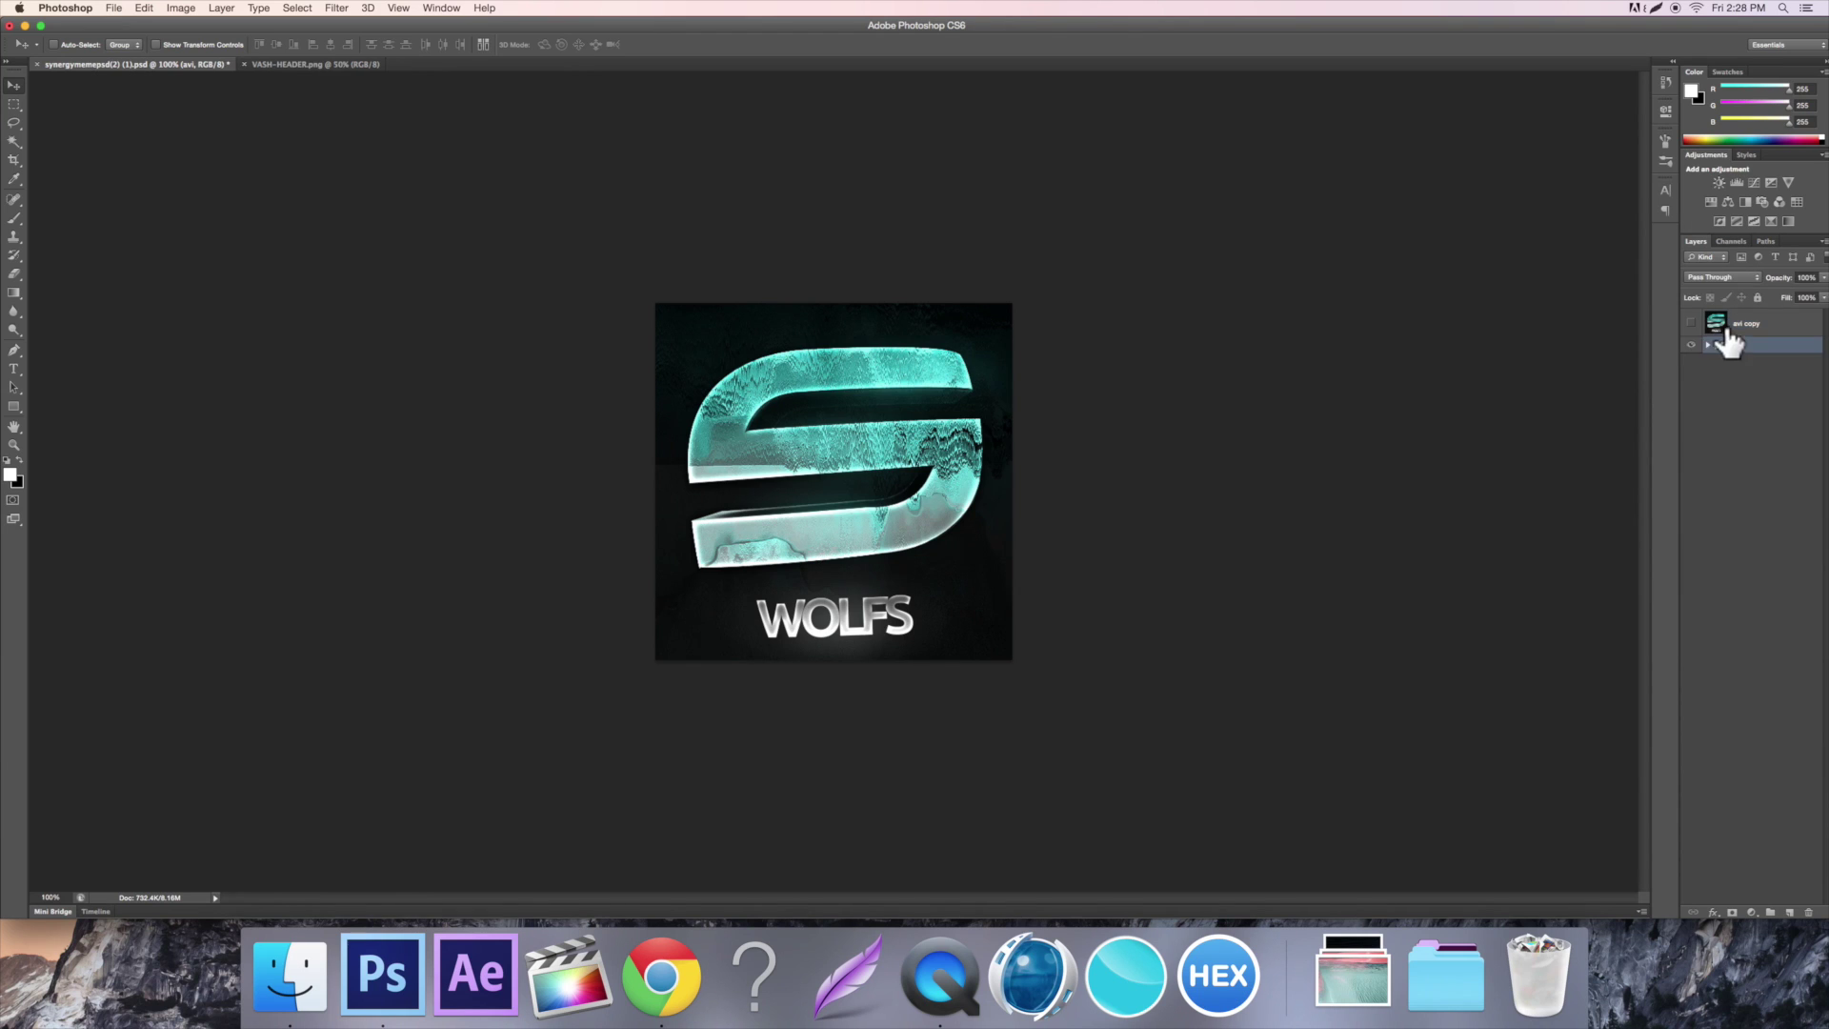
key("Delete")
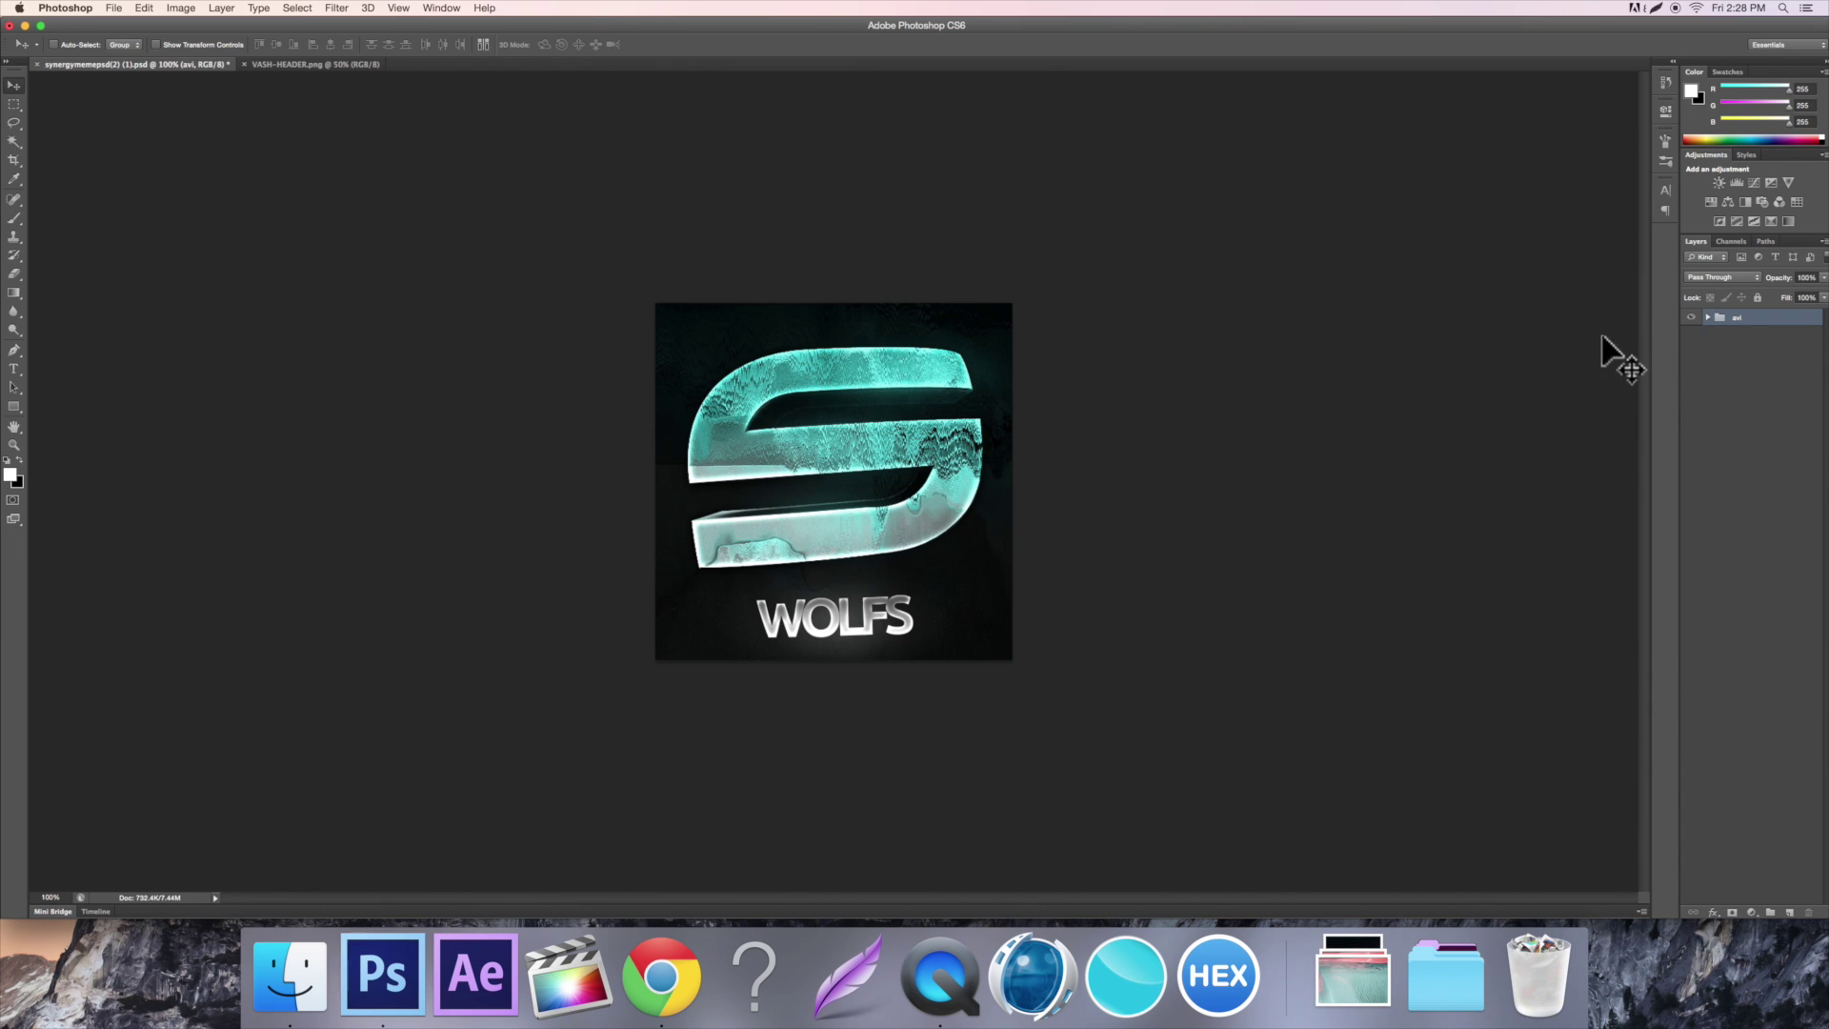
left_click(1708, 318)
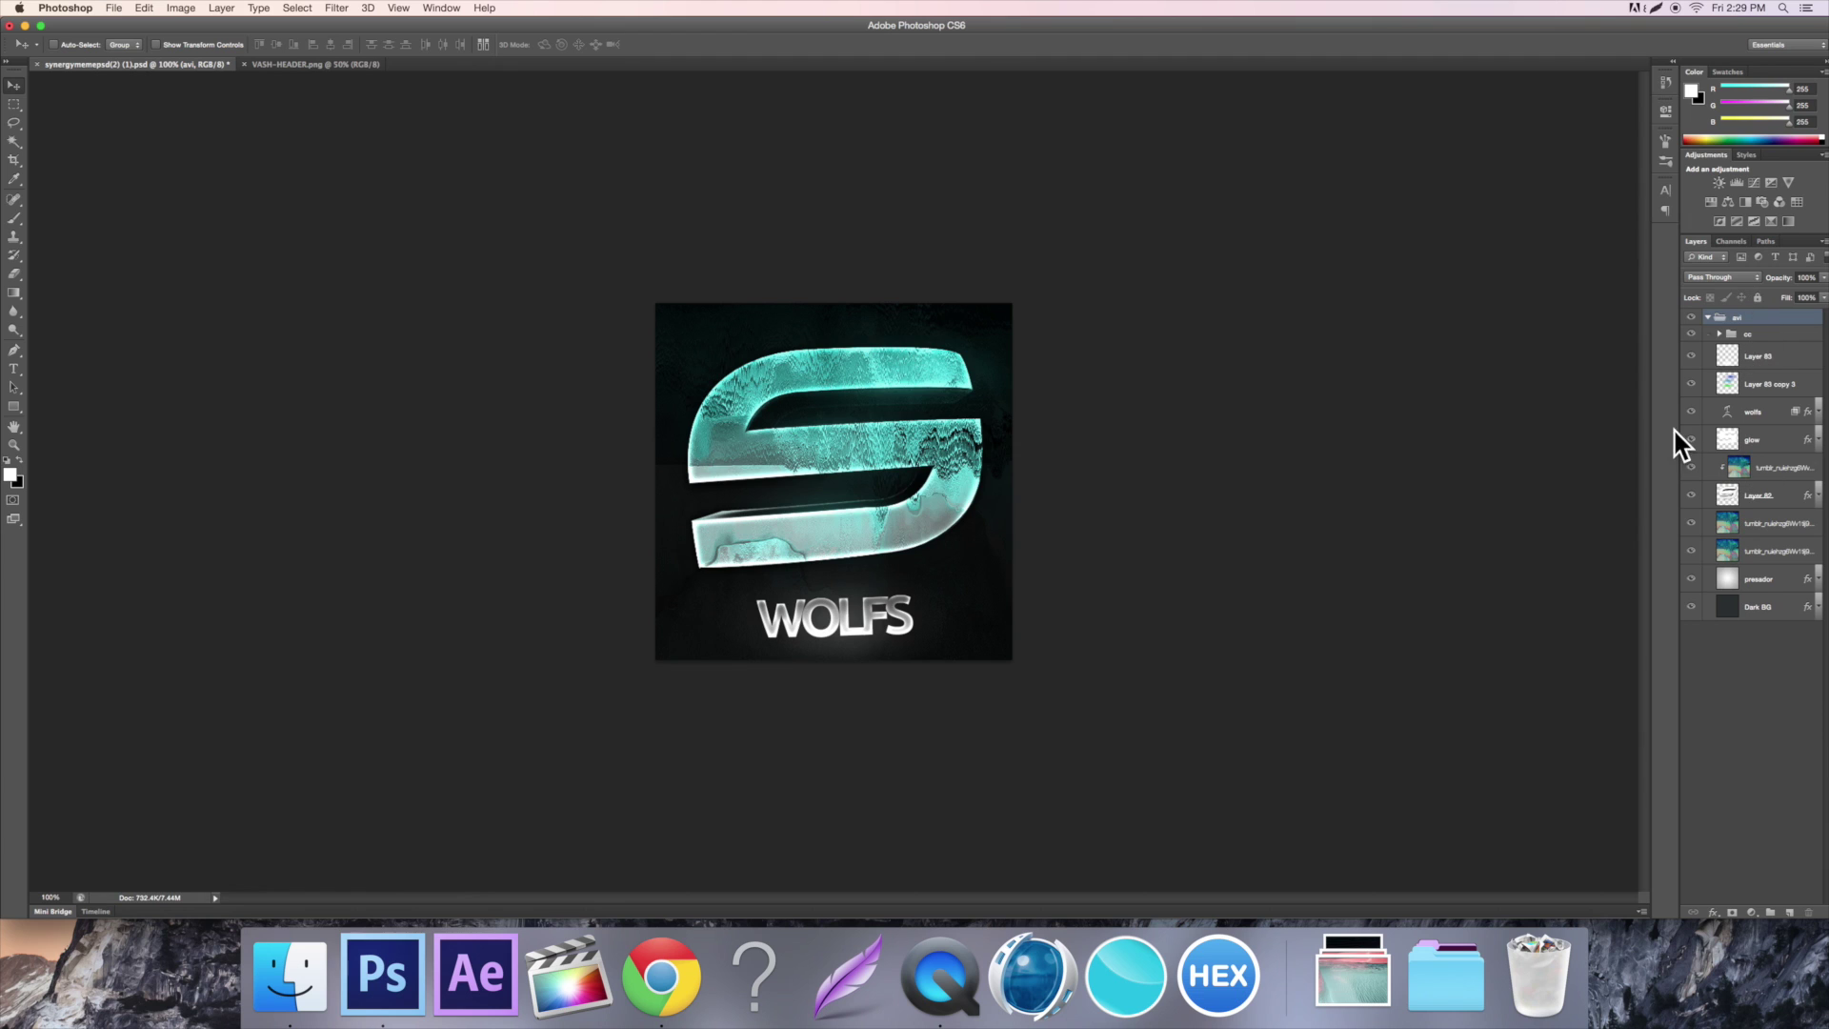
left_click(1708, 317)
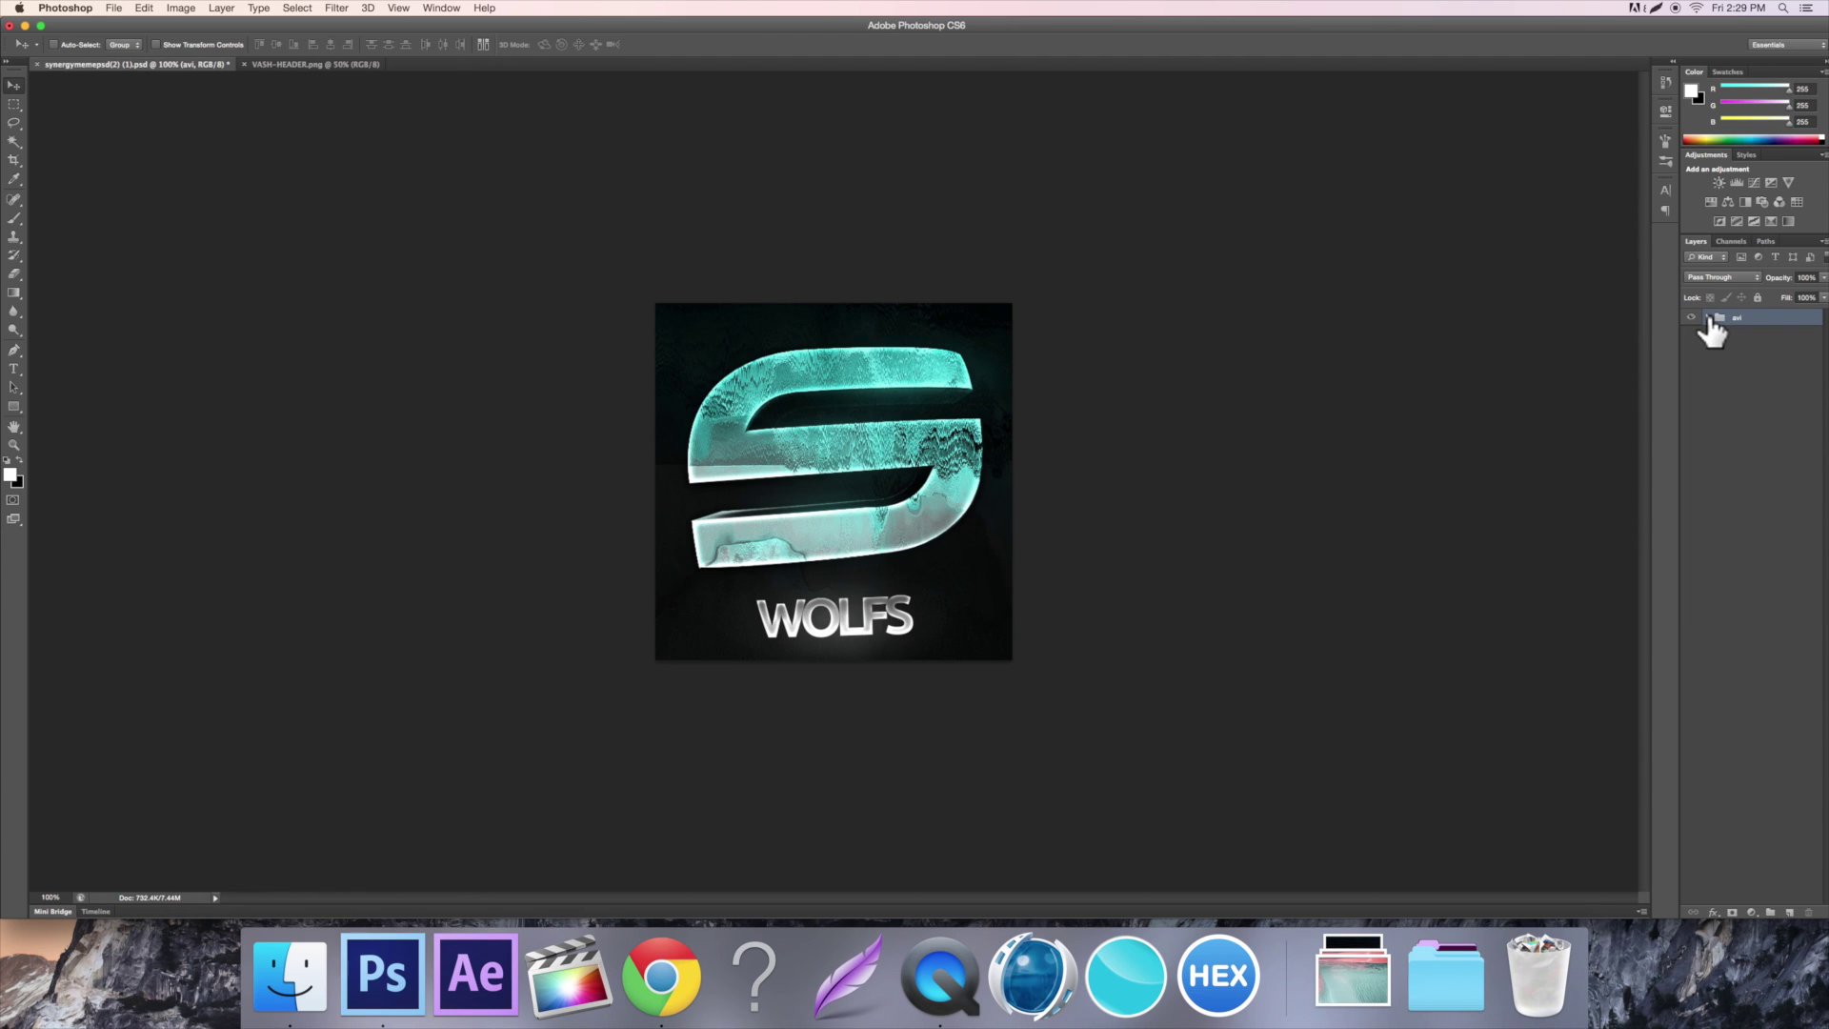
key("super+j")
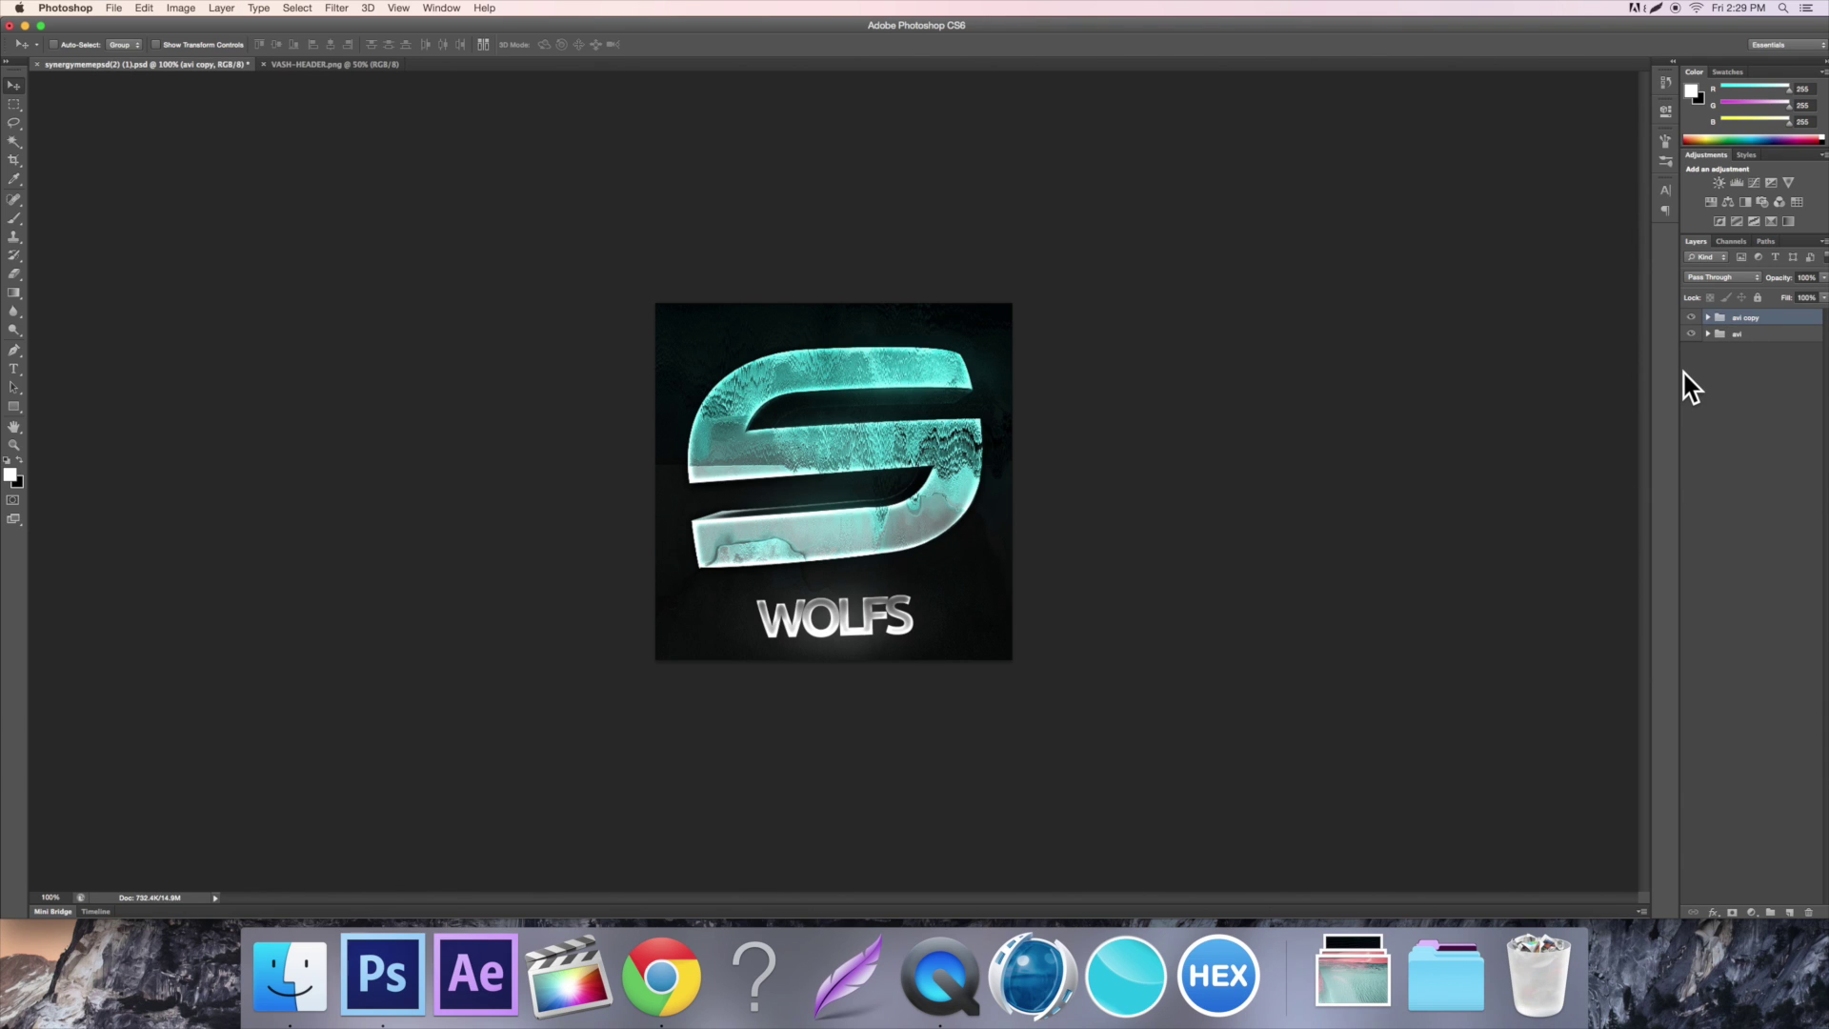
key("super+e")
key("BackSpace")
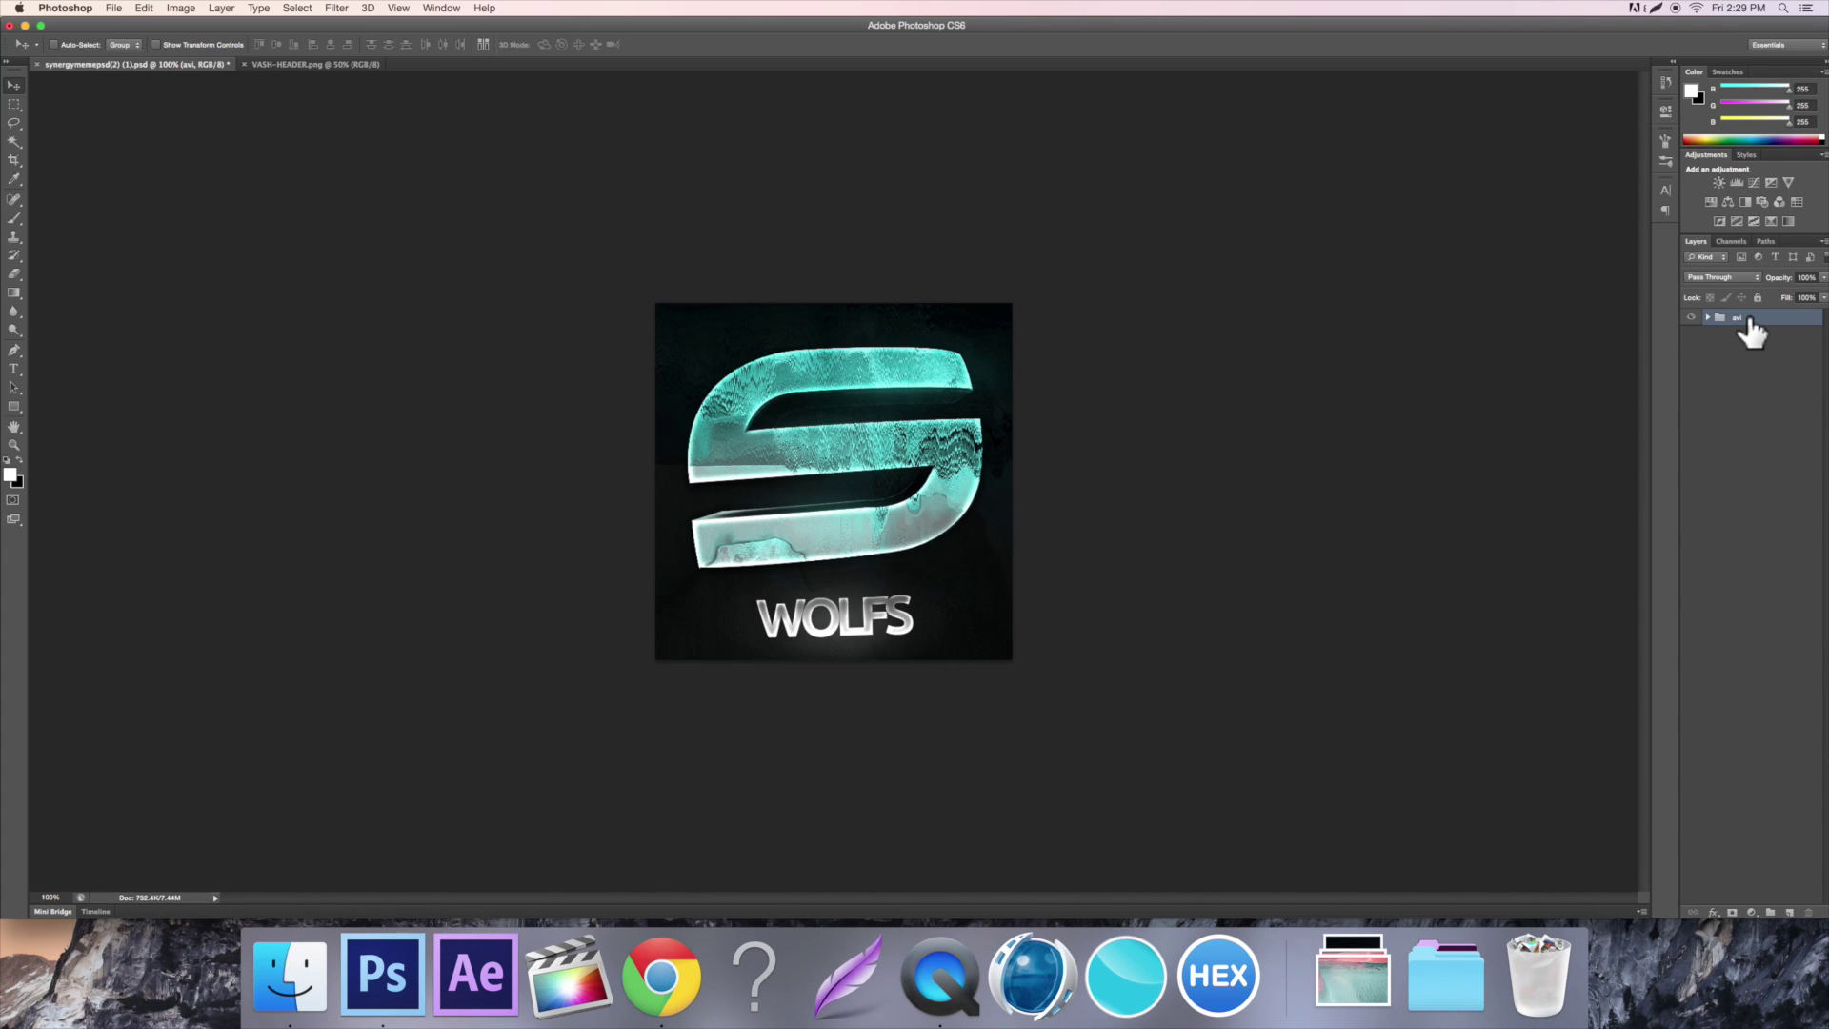
Duplicate the avi group as "avi copy" and merge the duplicate into a single layer
right_click(1747, 318)
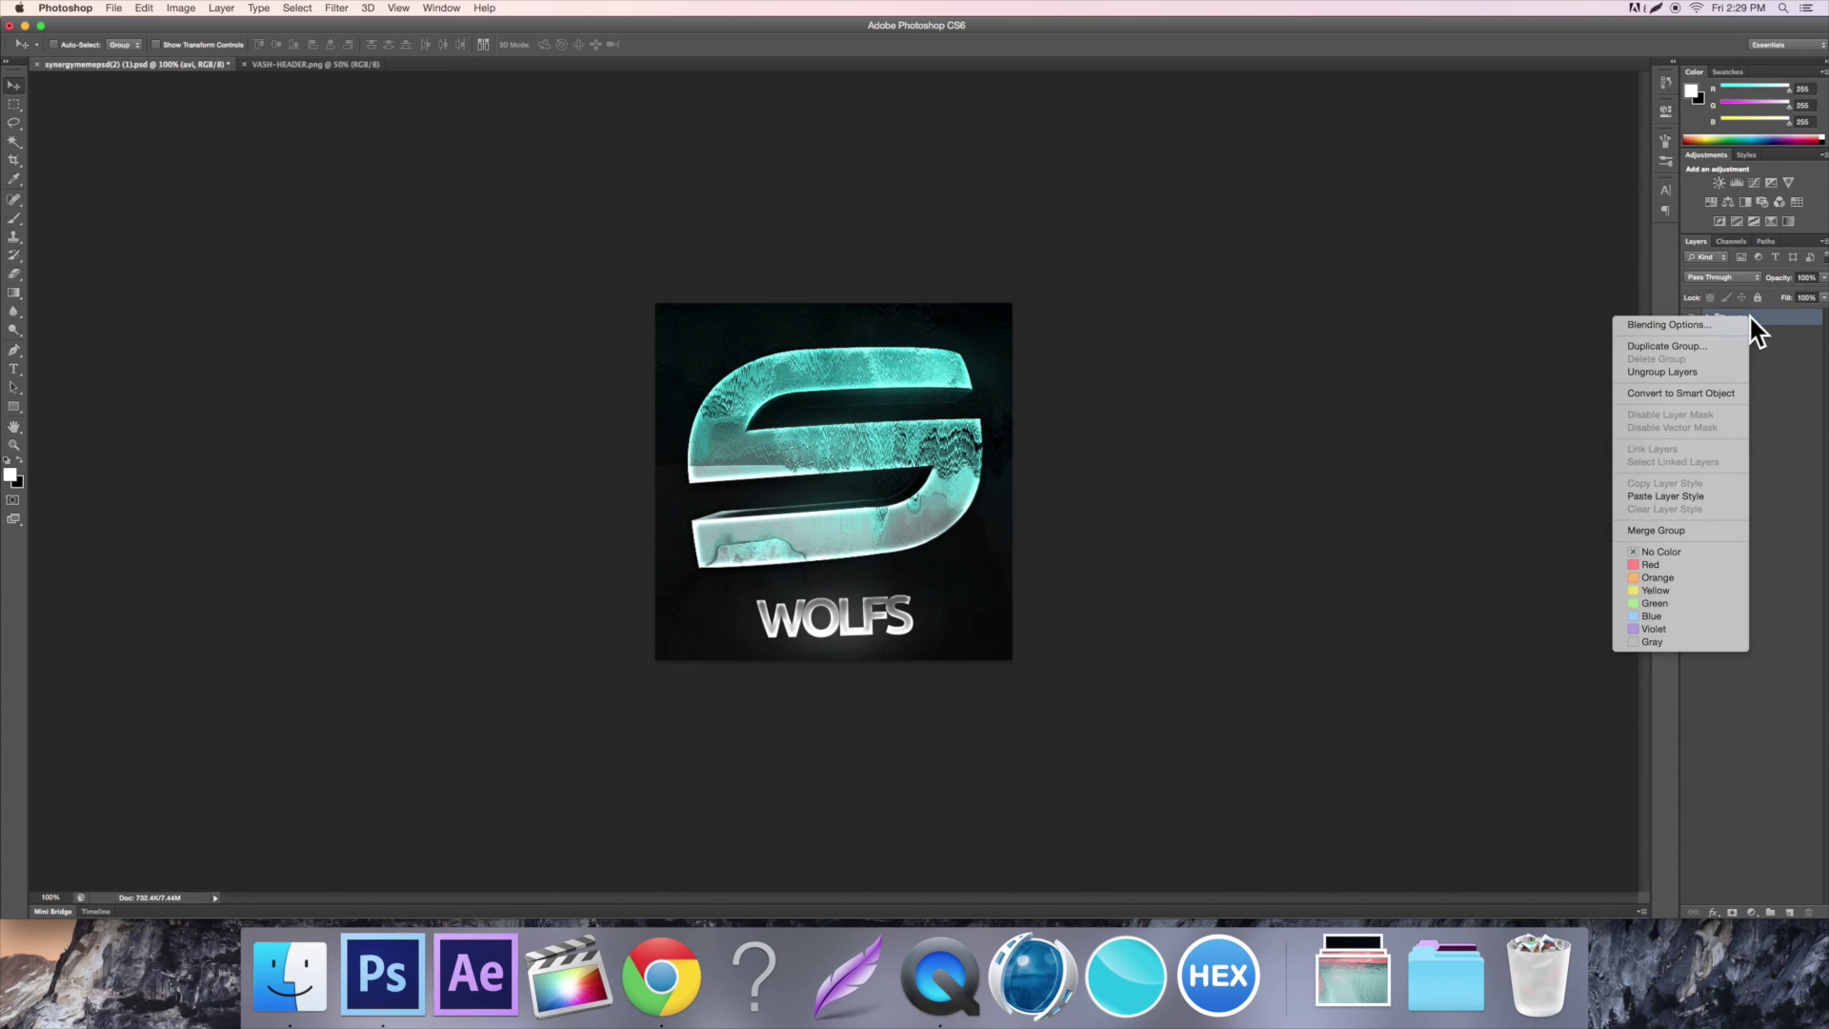
left_click(1705, 345)
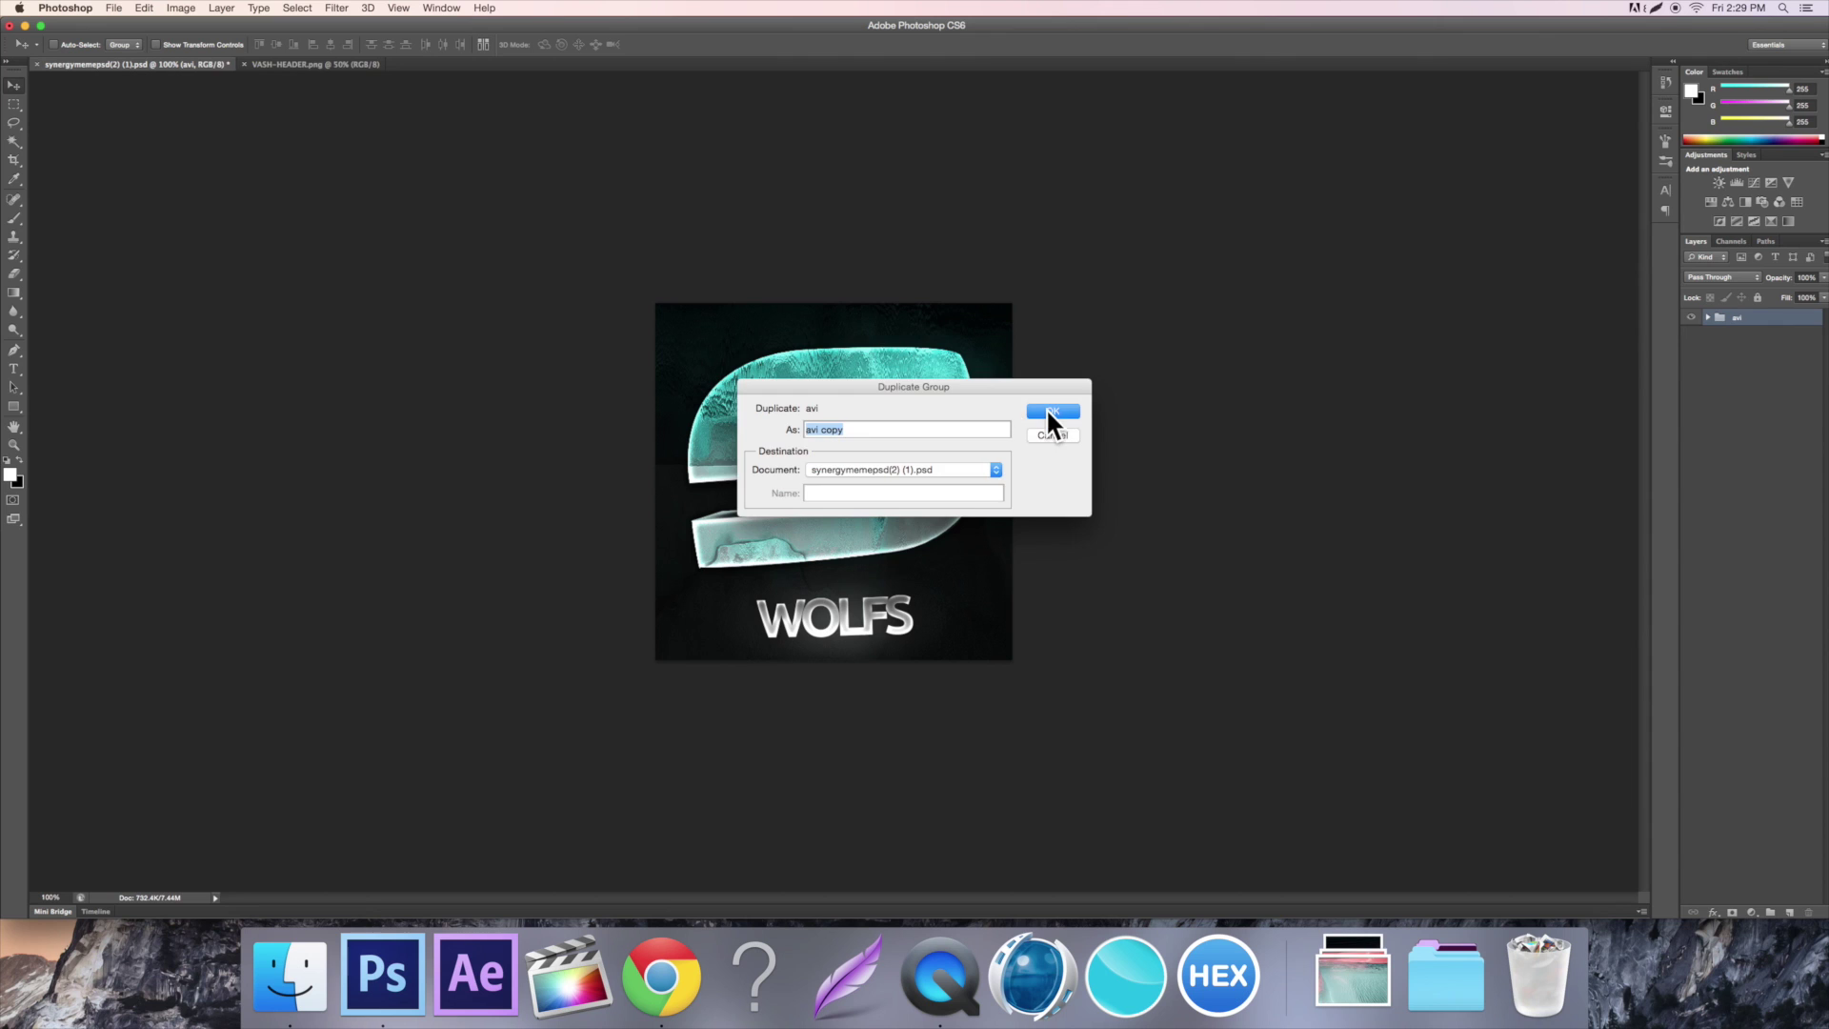
left_click(1051, 412)
right_click(1761, 320)
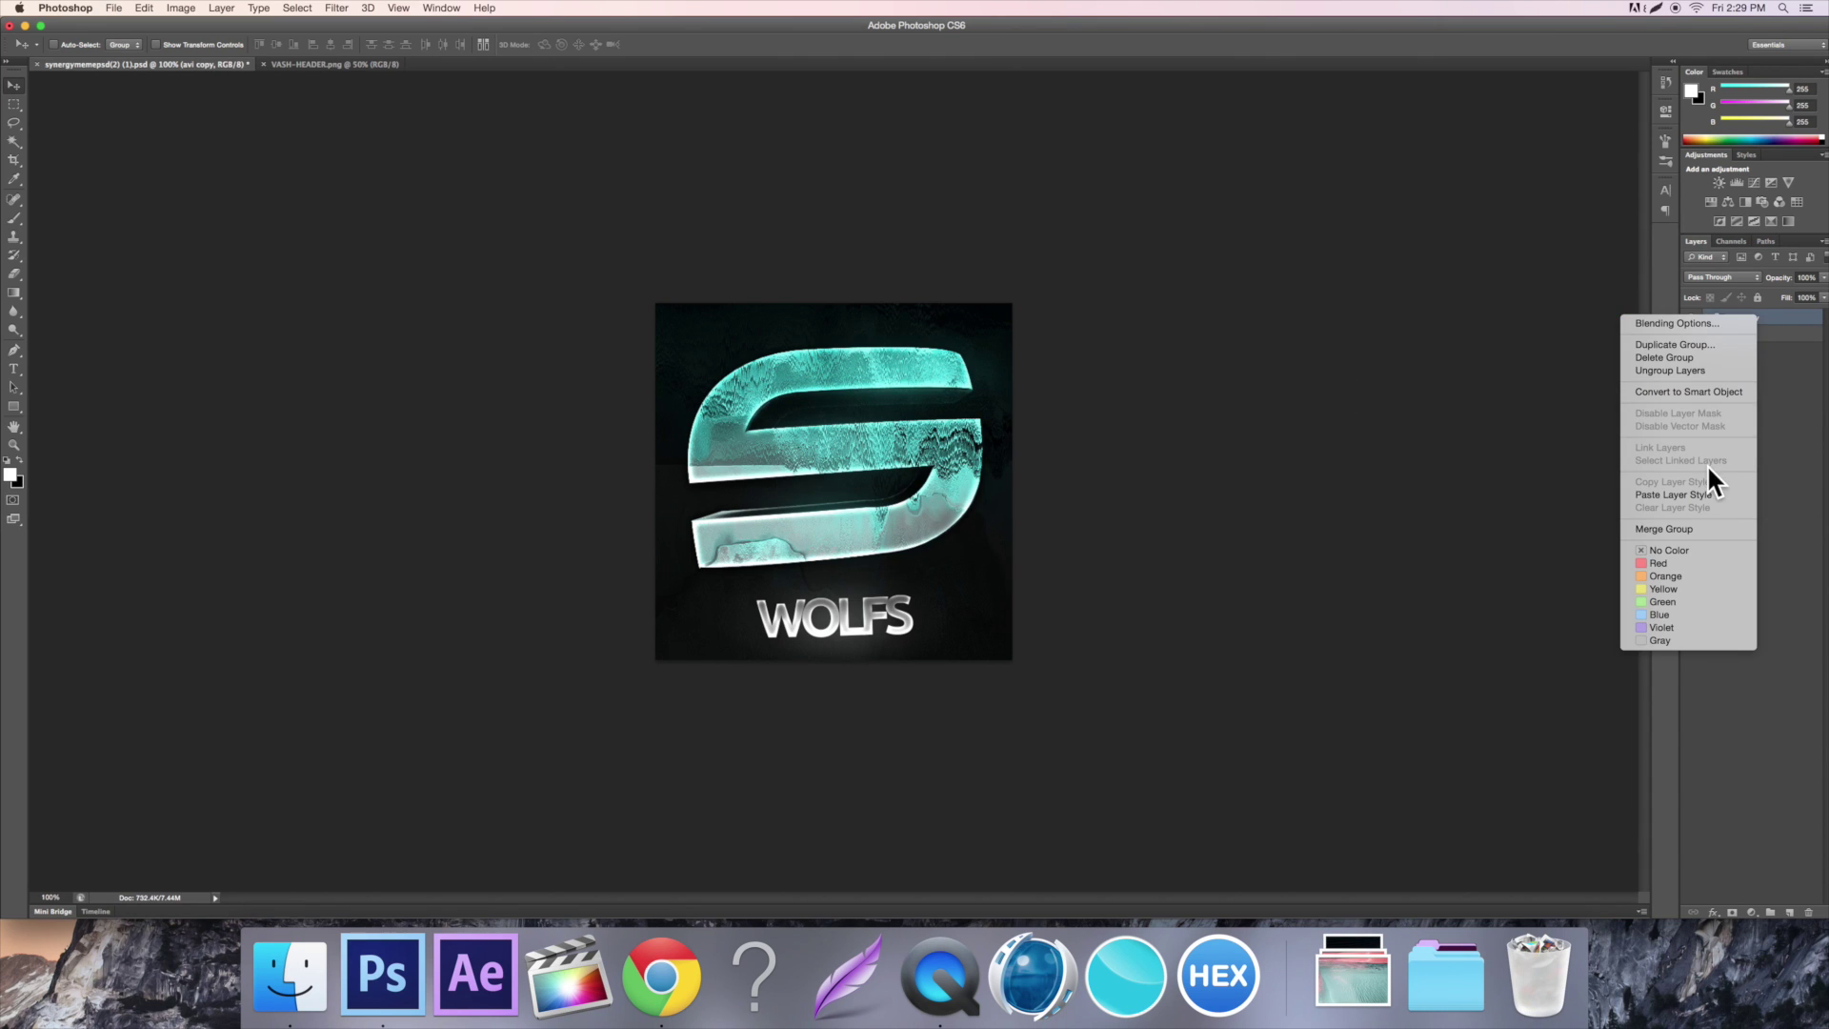
left_click(1687, 528)
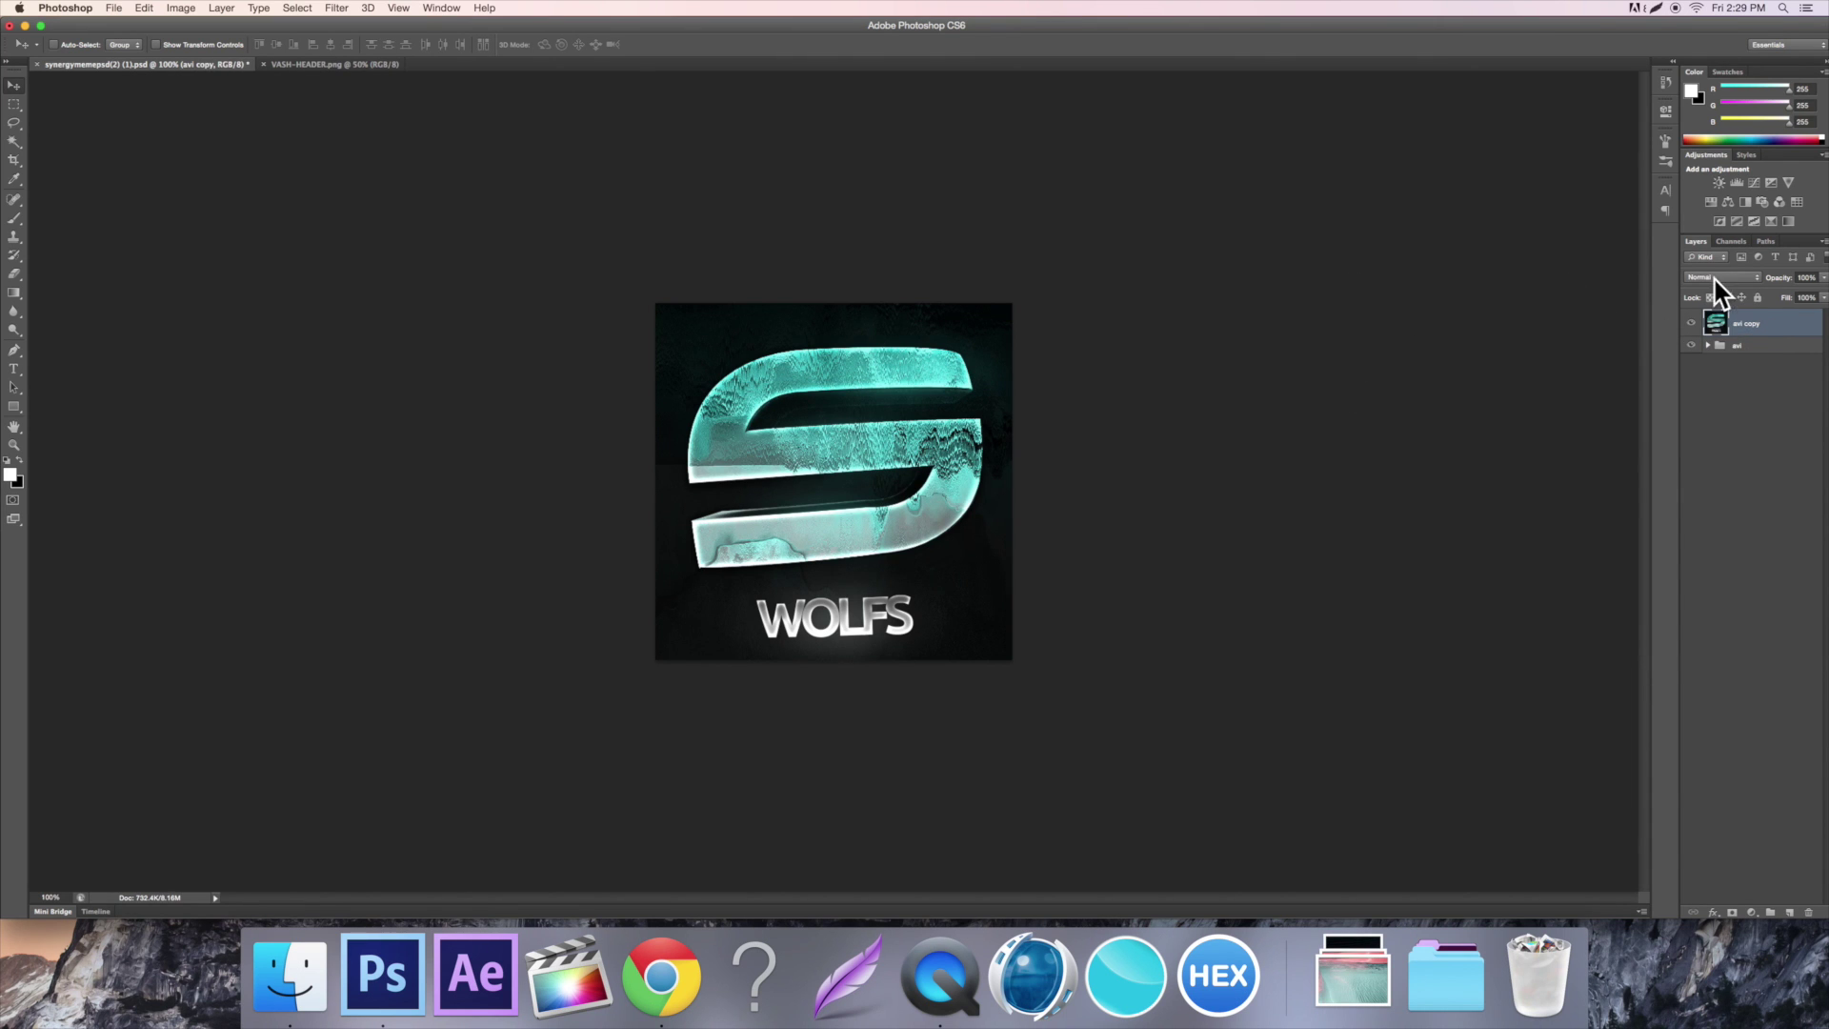
right_click(1761, 324)
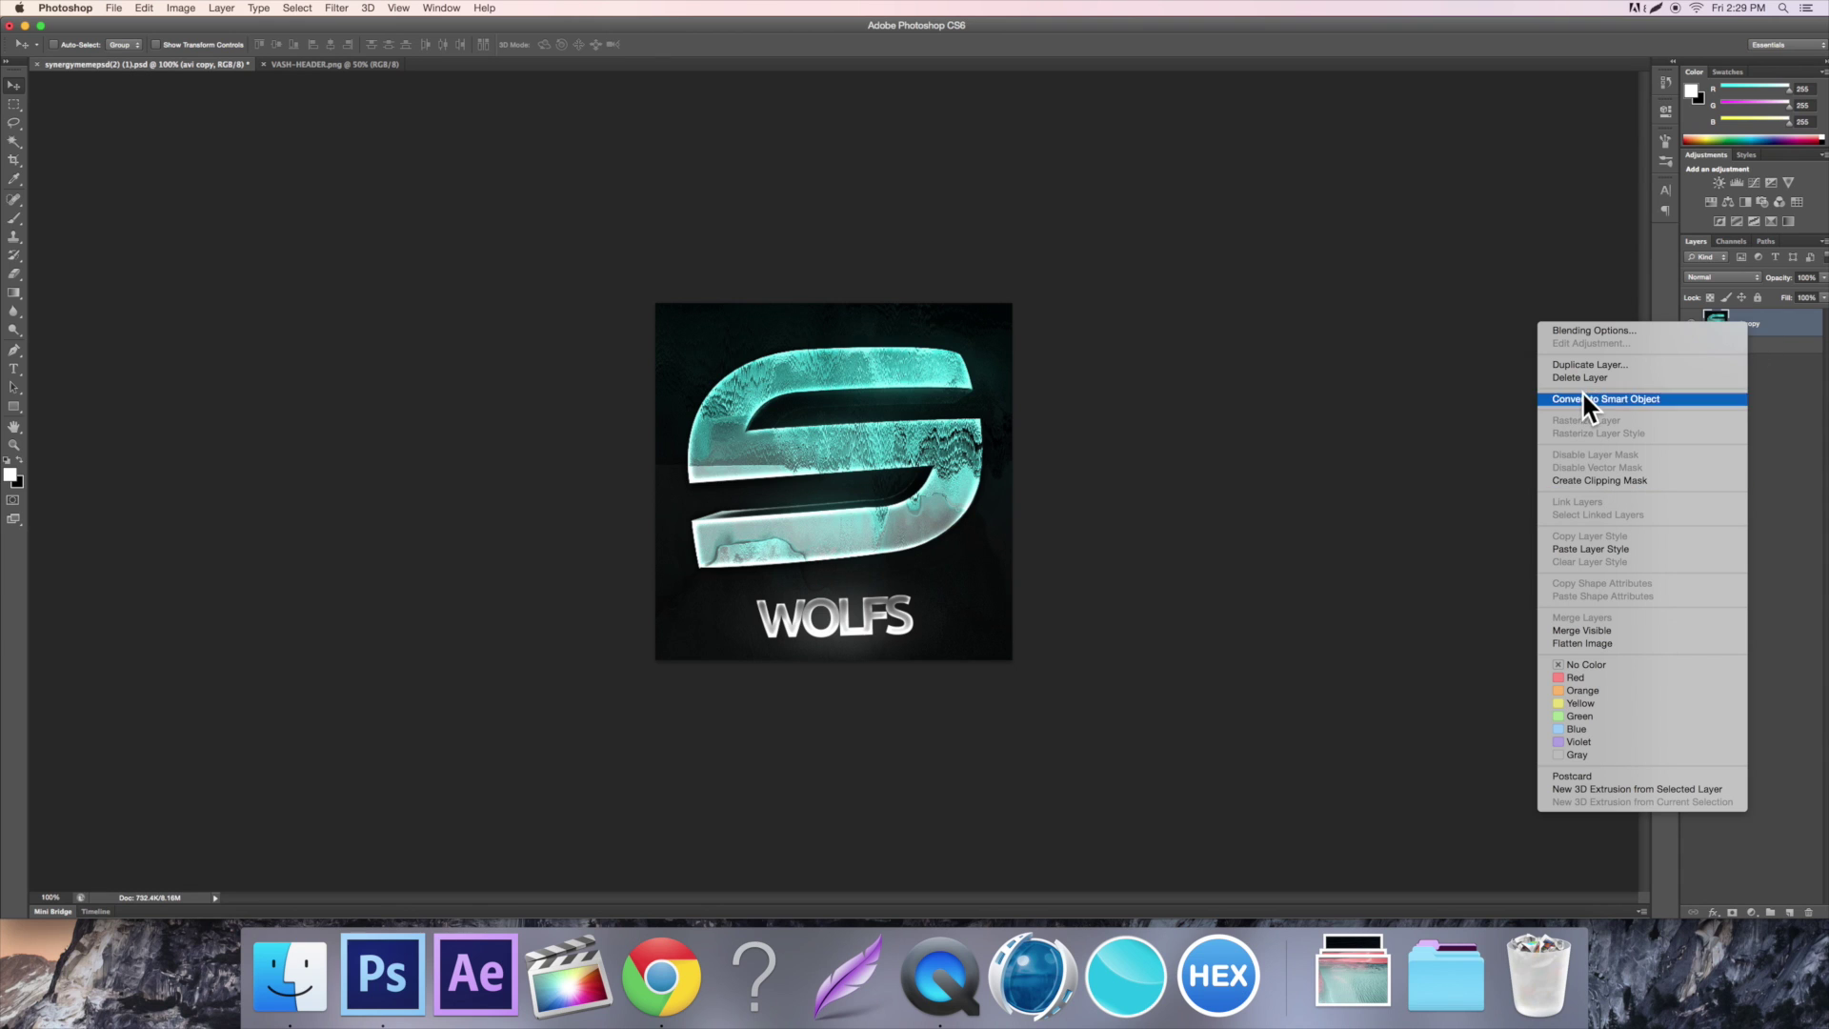
left_click(1563, 365)
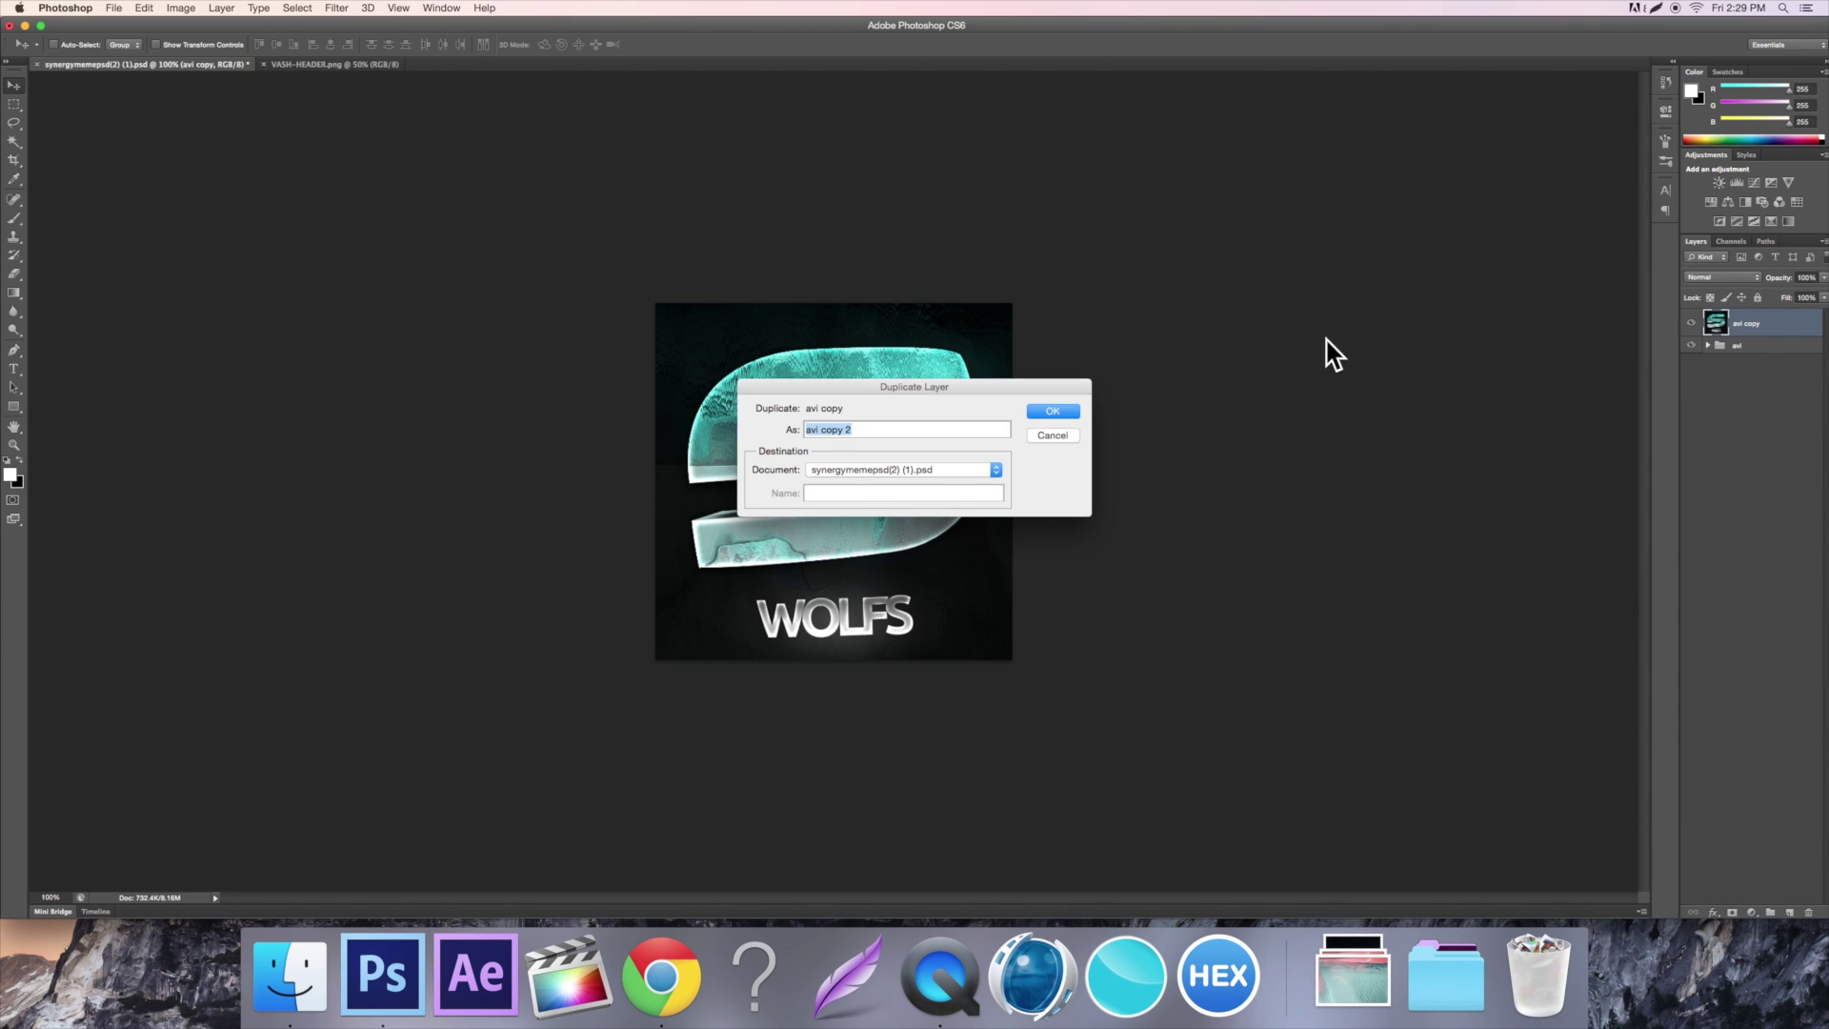
left_click(1067, 404)
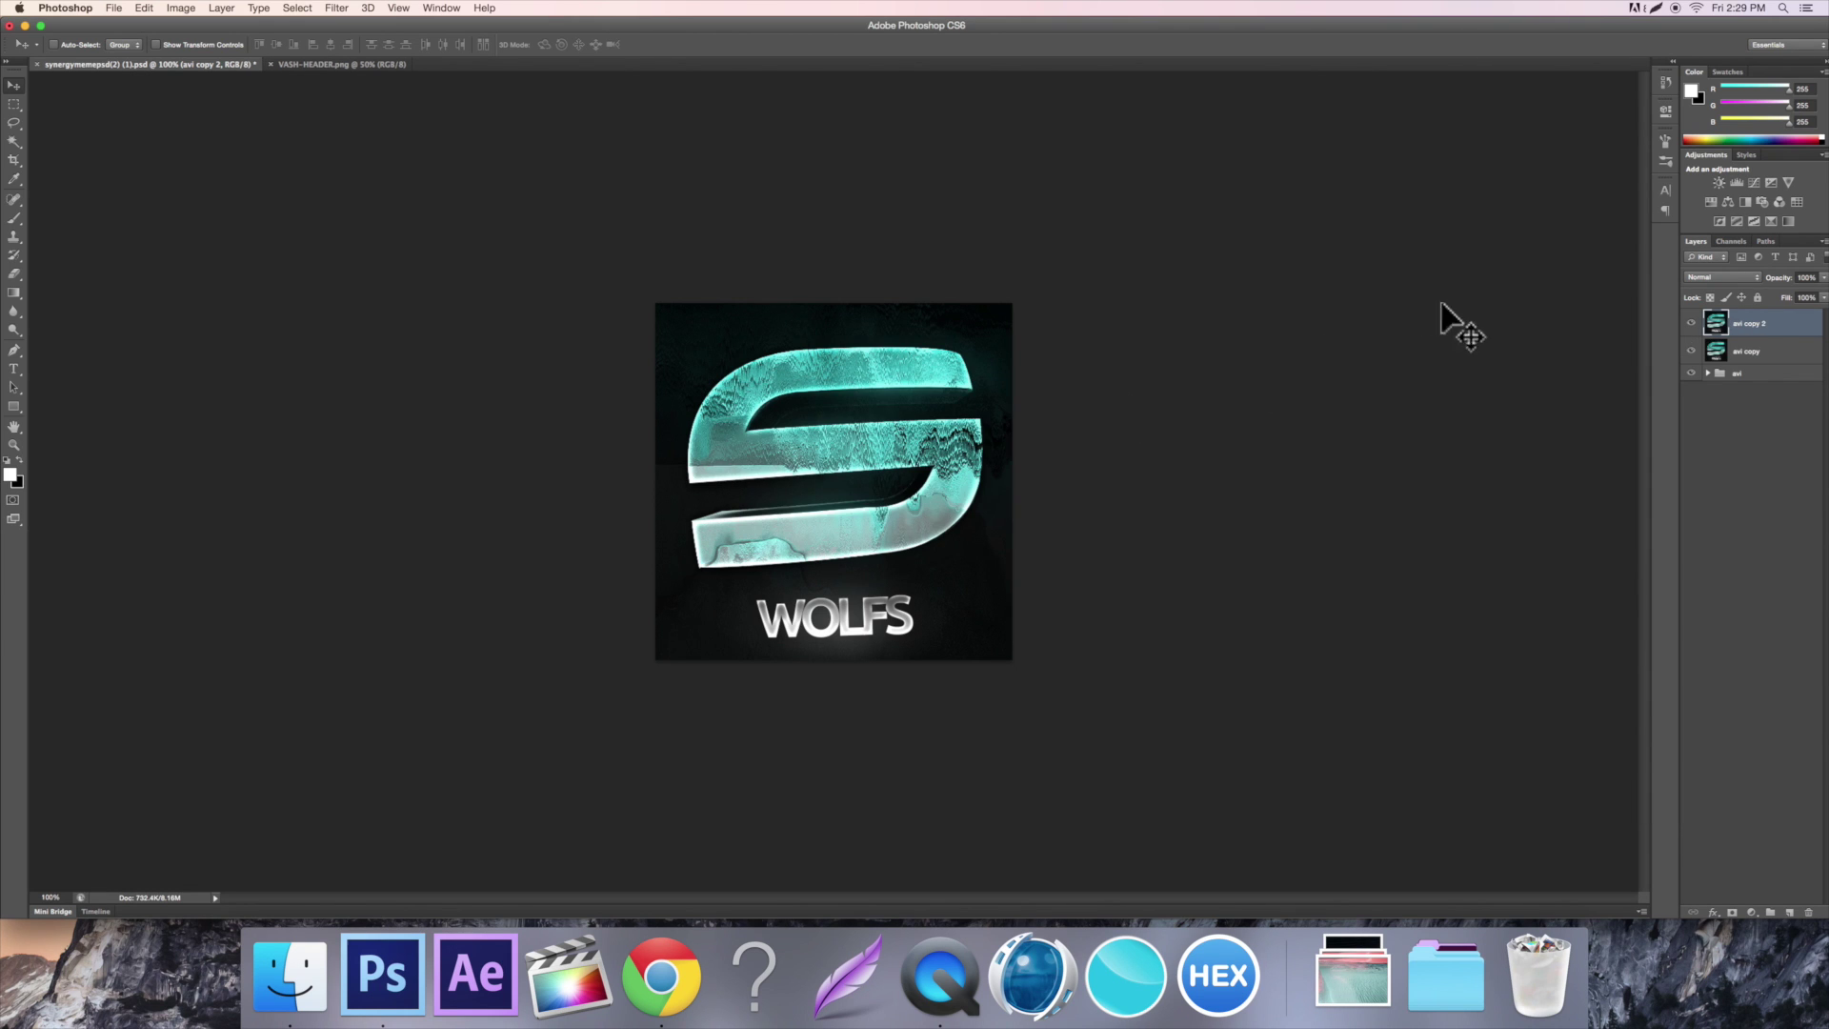
left_click(345, 6)
left_click(348, 5)
key("super+z")
double_click(1746, 324)
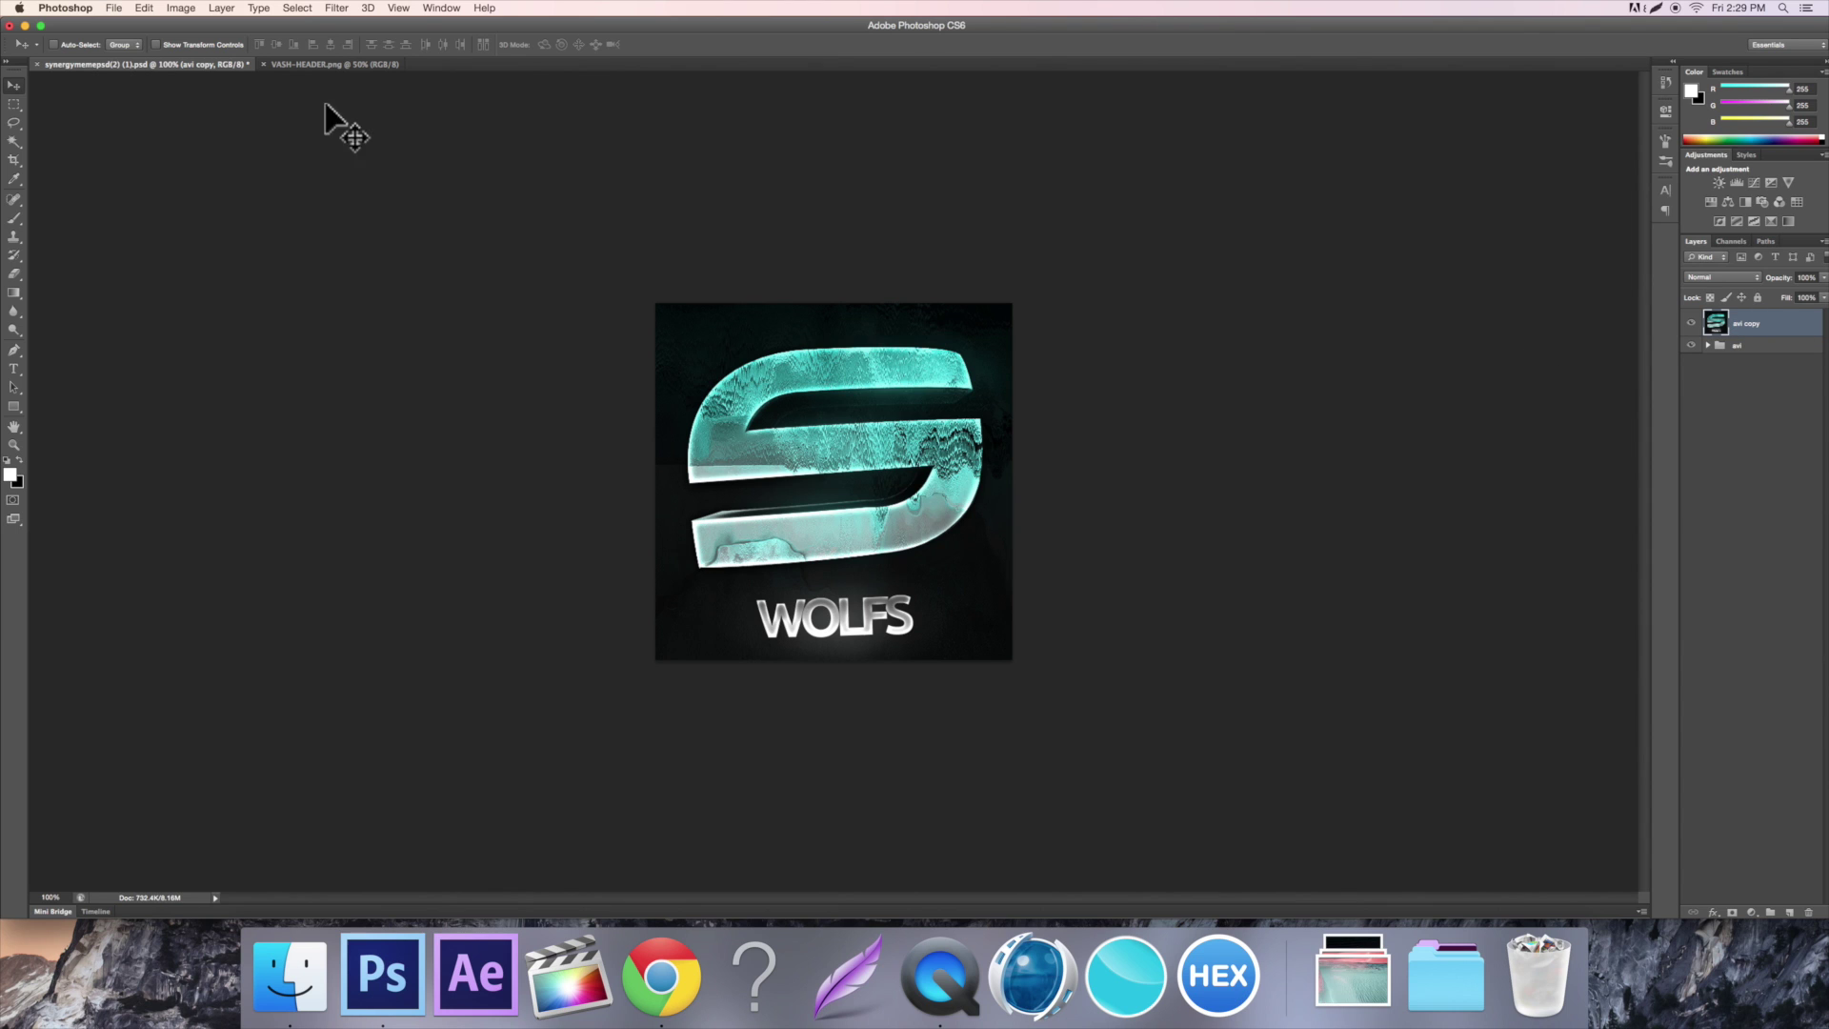
Apply Magic Bullet Looks with the TUT_FREE_LOOK look to the avi copy layer, keeping its Chromatic Aberration effect enabled
left_click(336, 8)
mouse_move(457, 324)
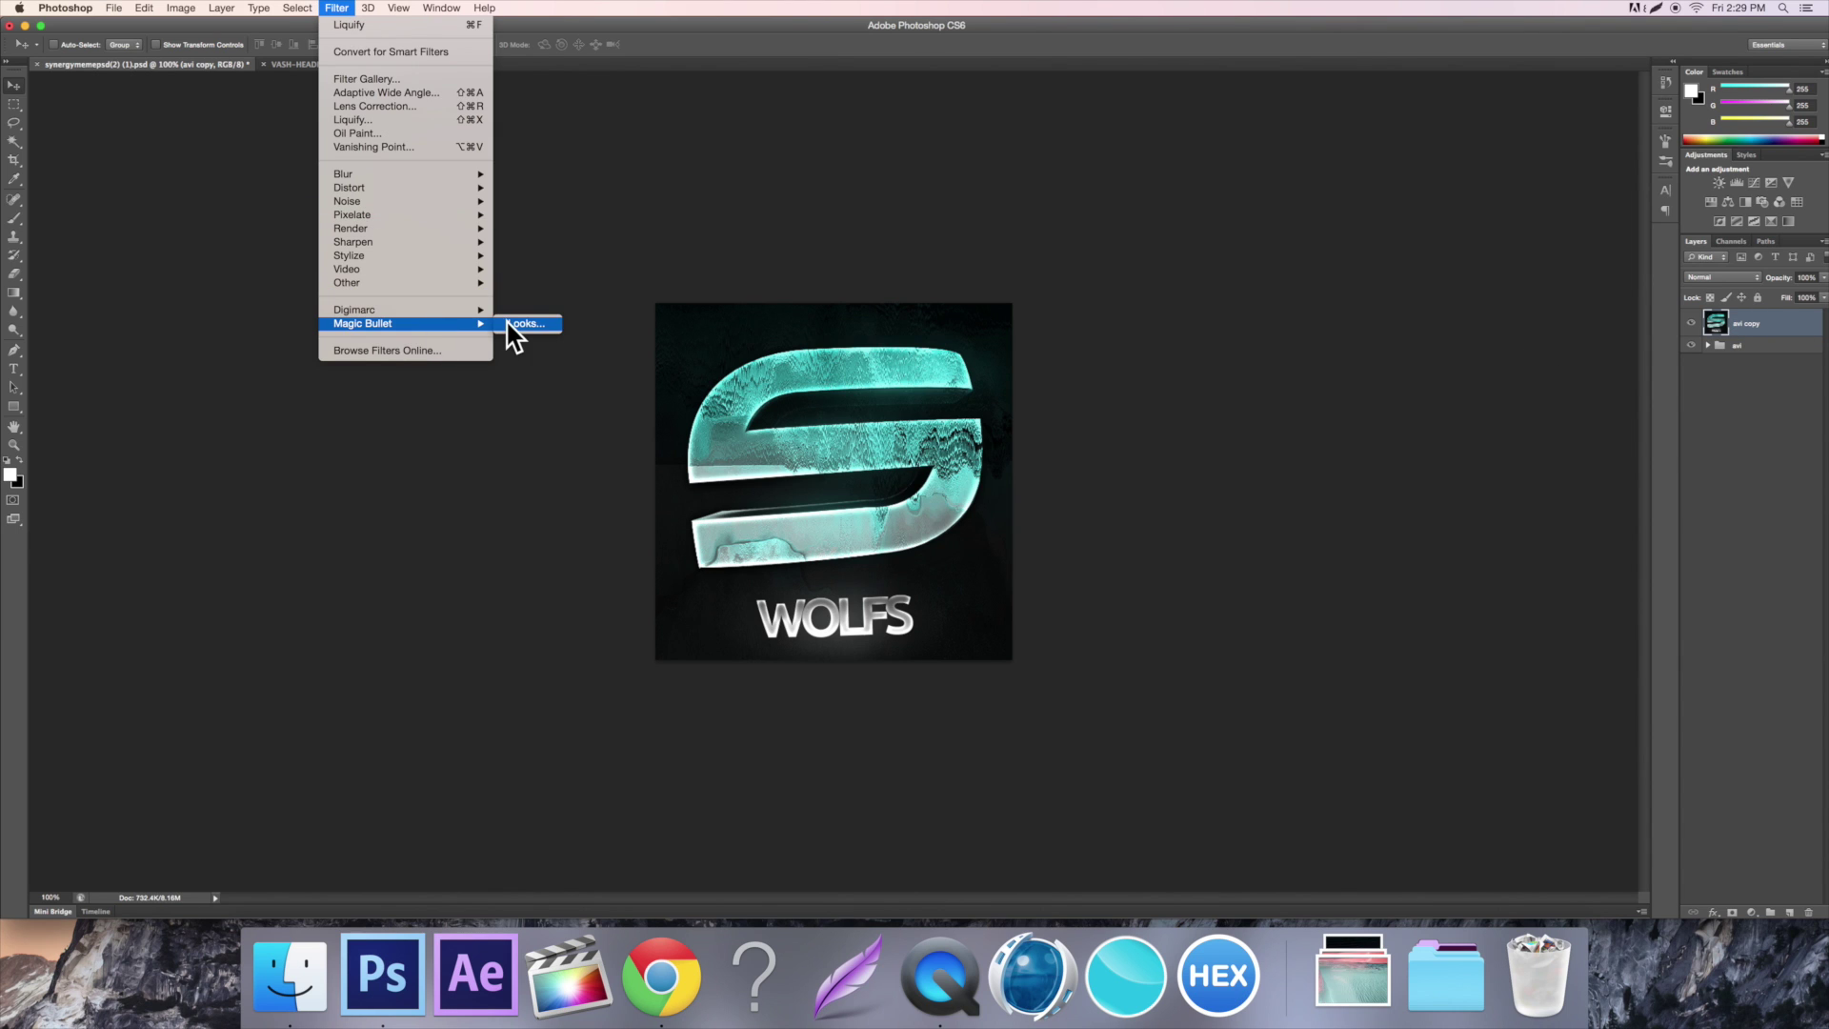
left_click(514, 324)
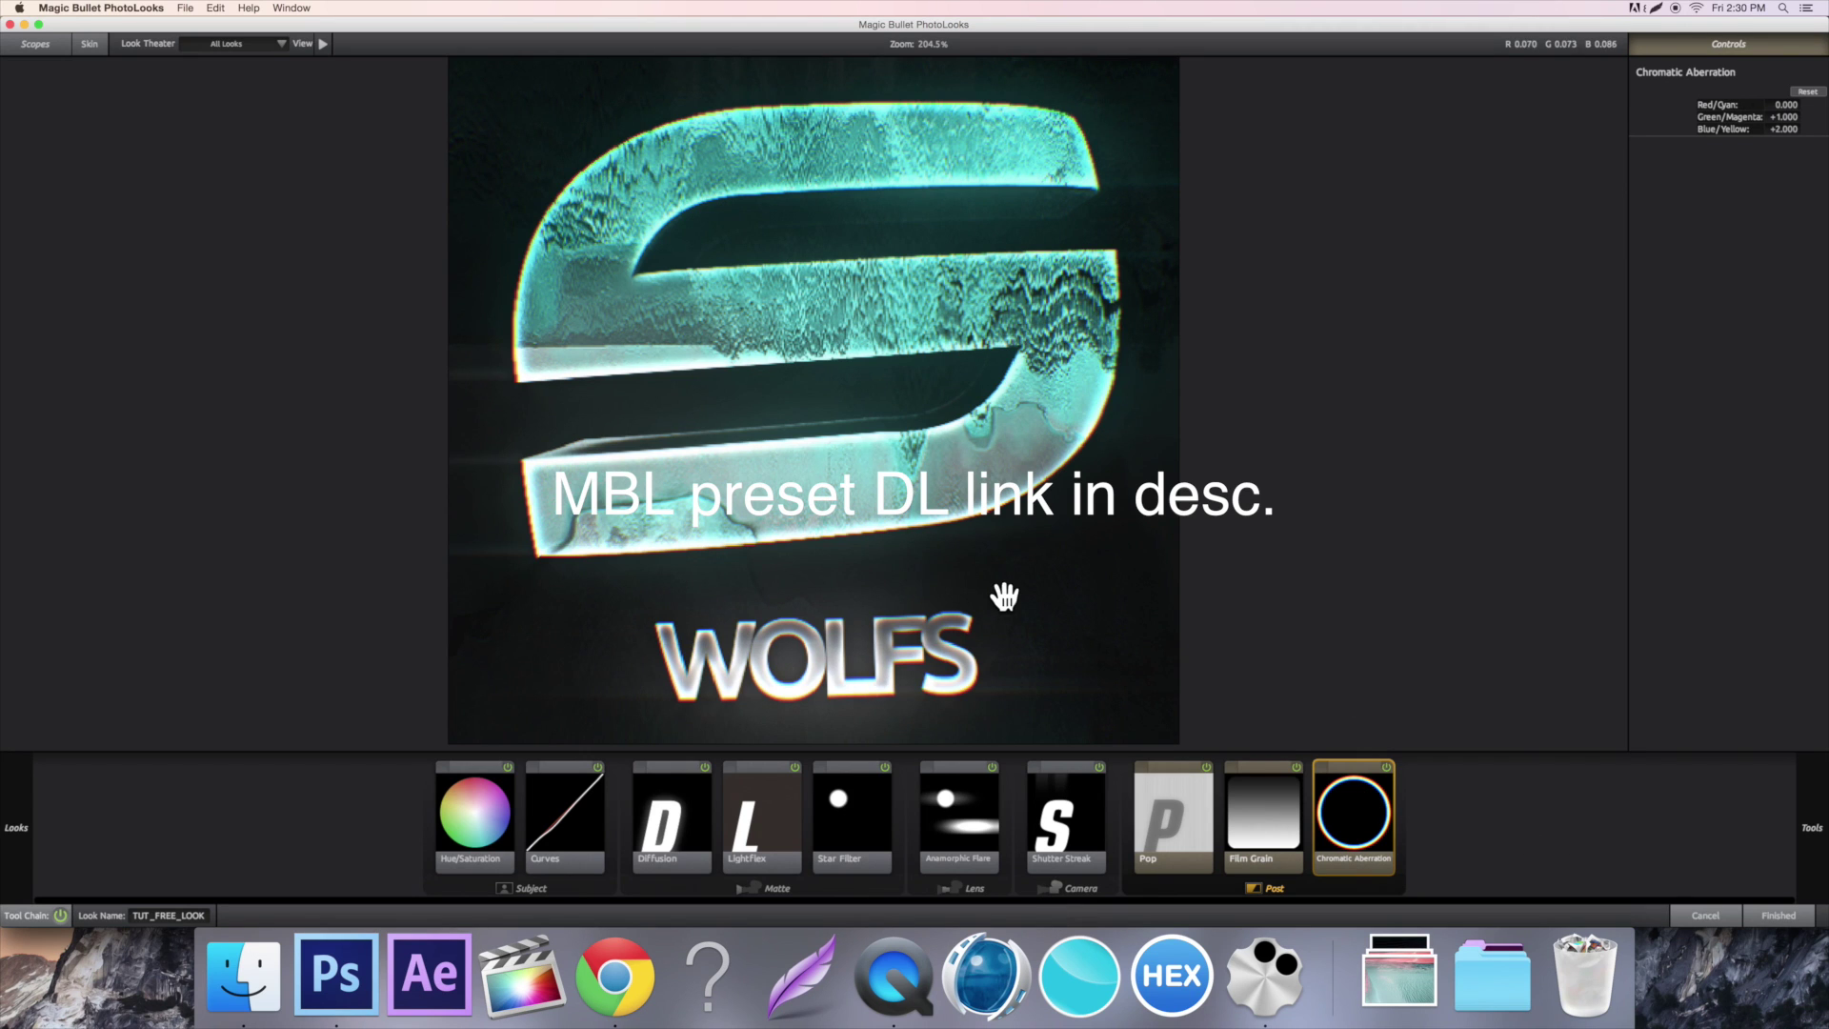
scroll(1001, 596, "down", 1)
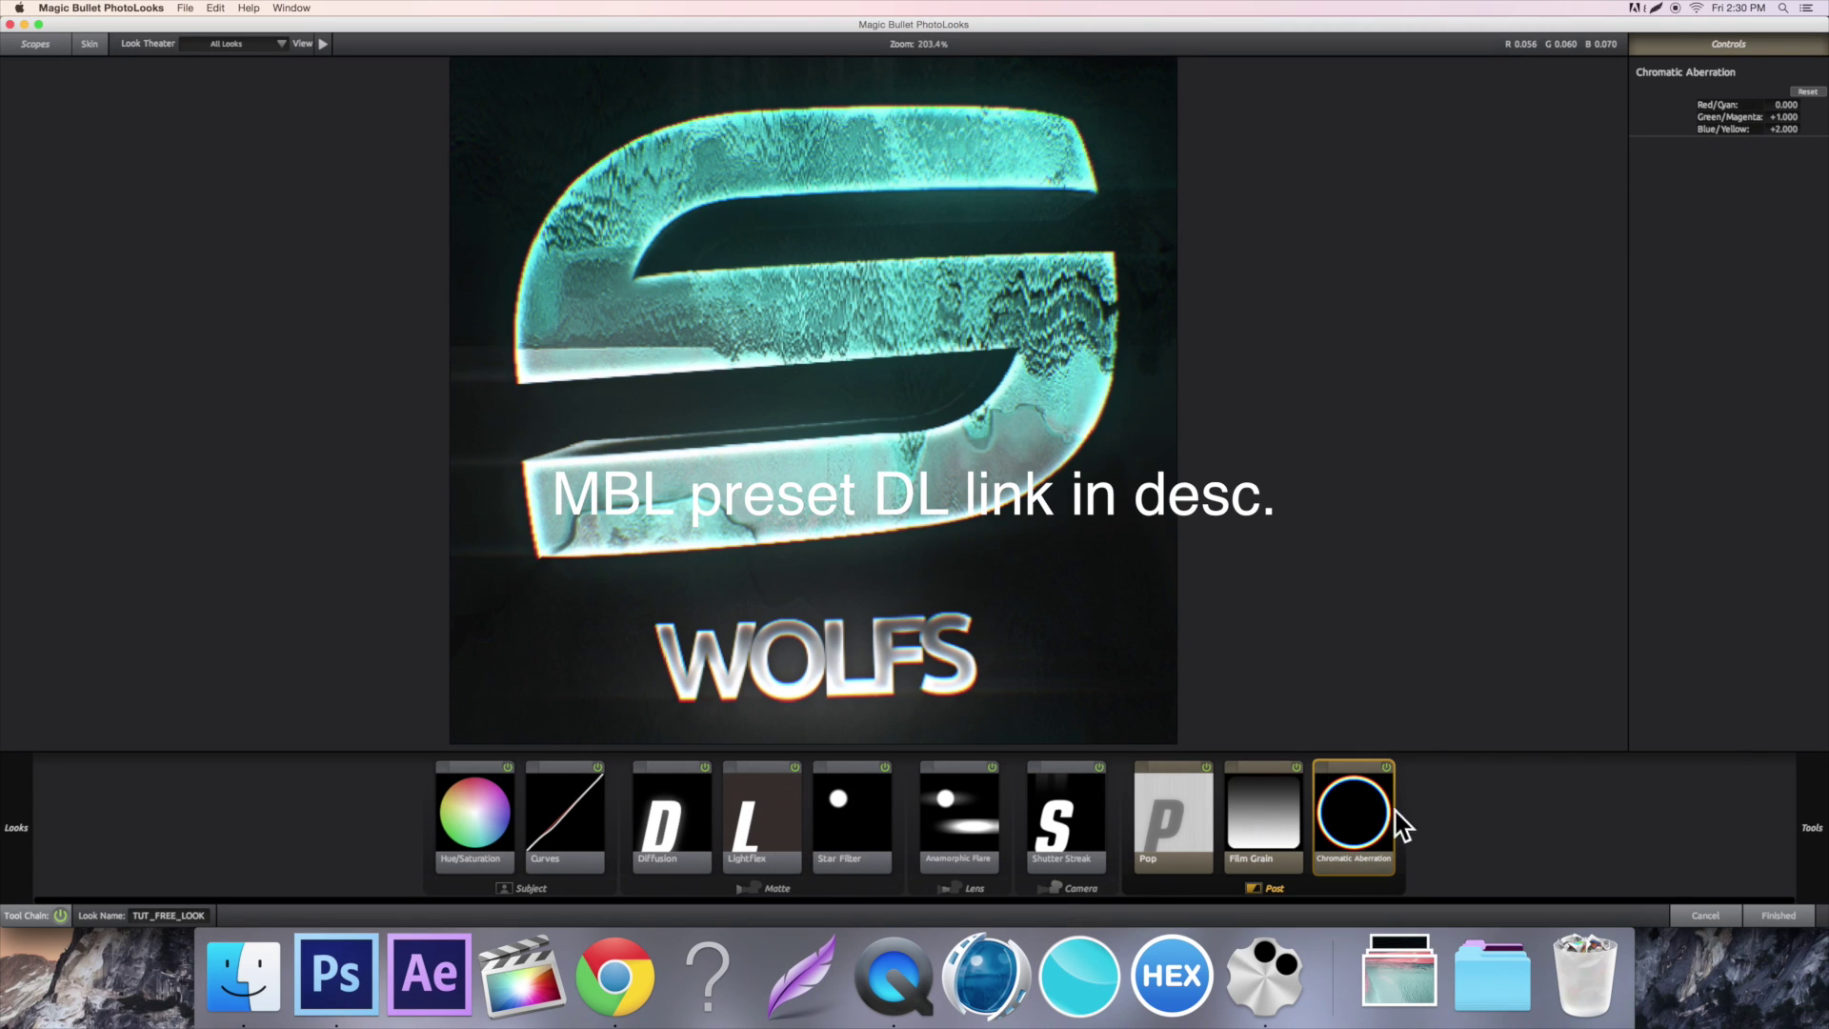
left_click(1387, 768)
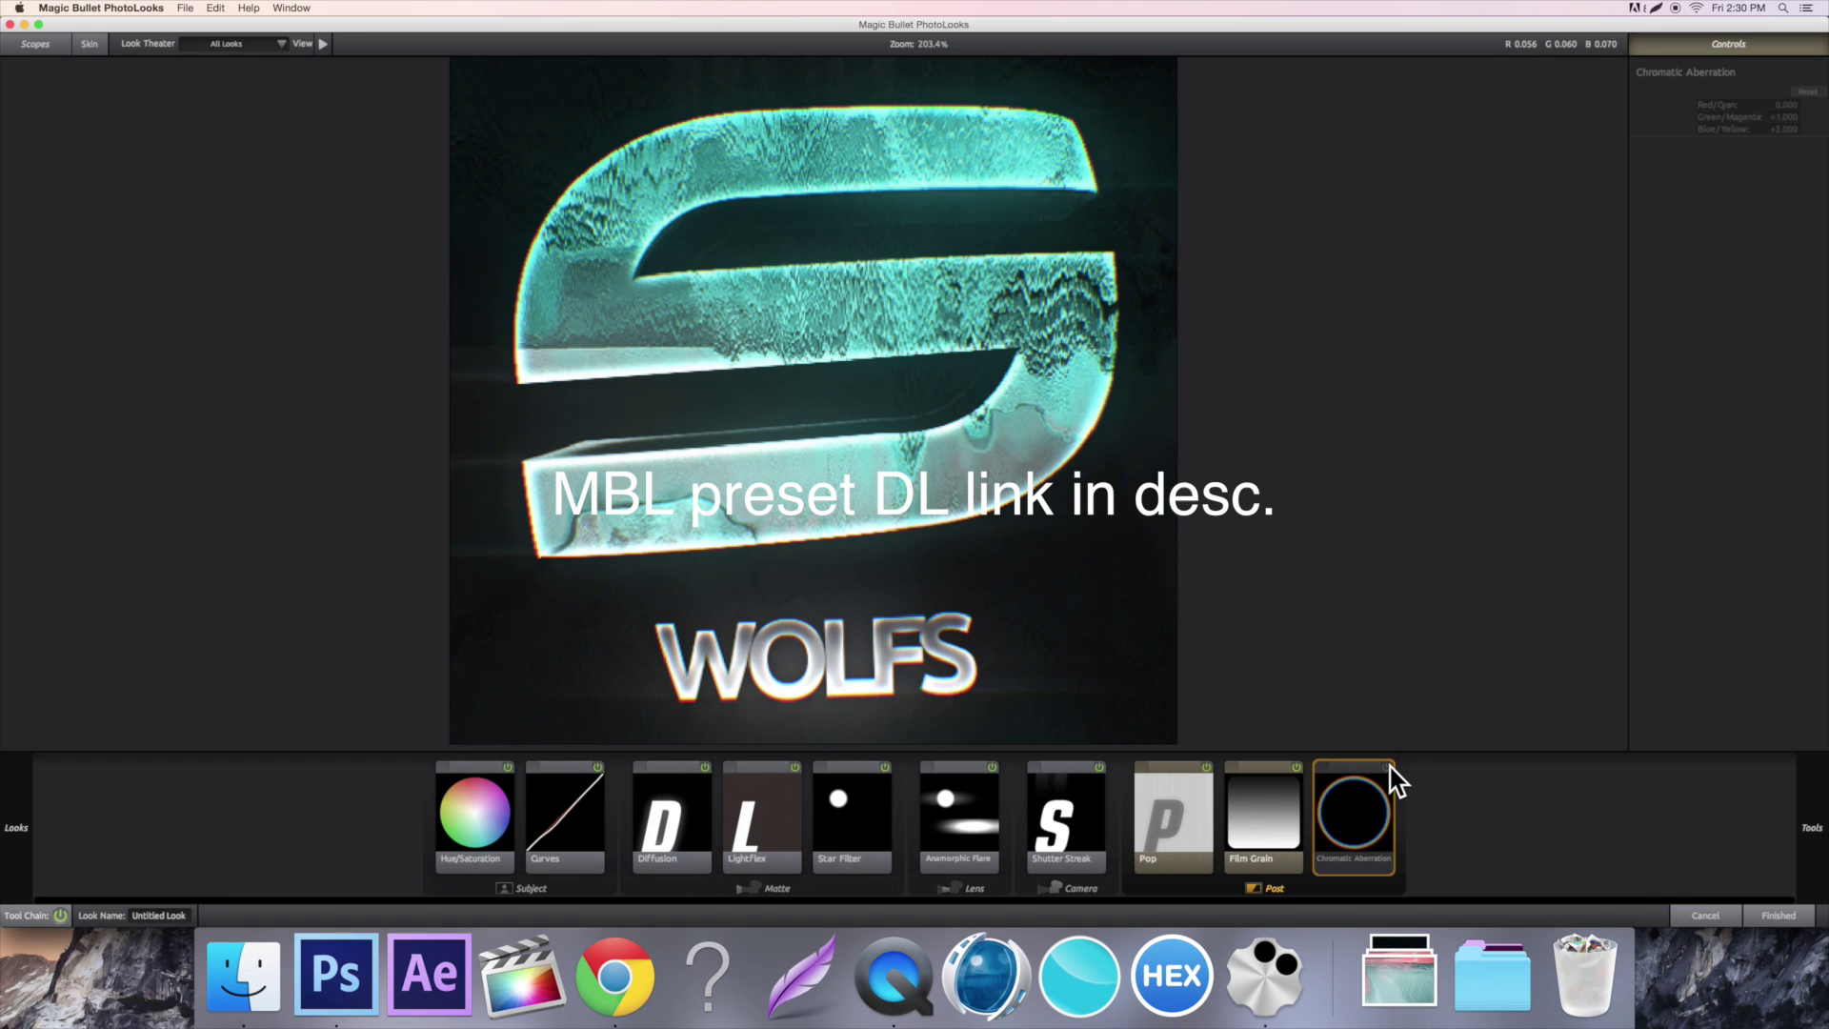
left_click(1387, 768)
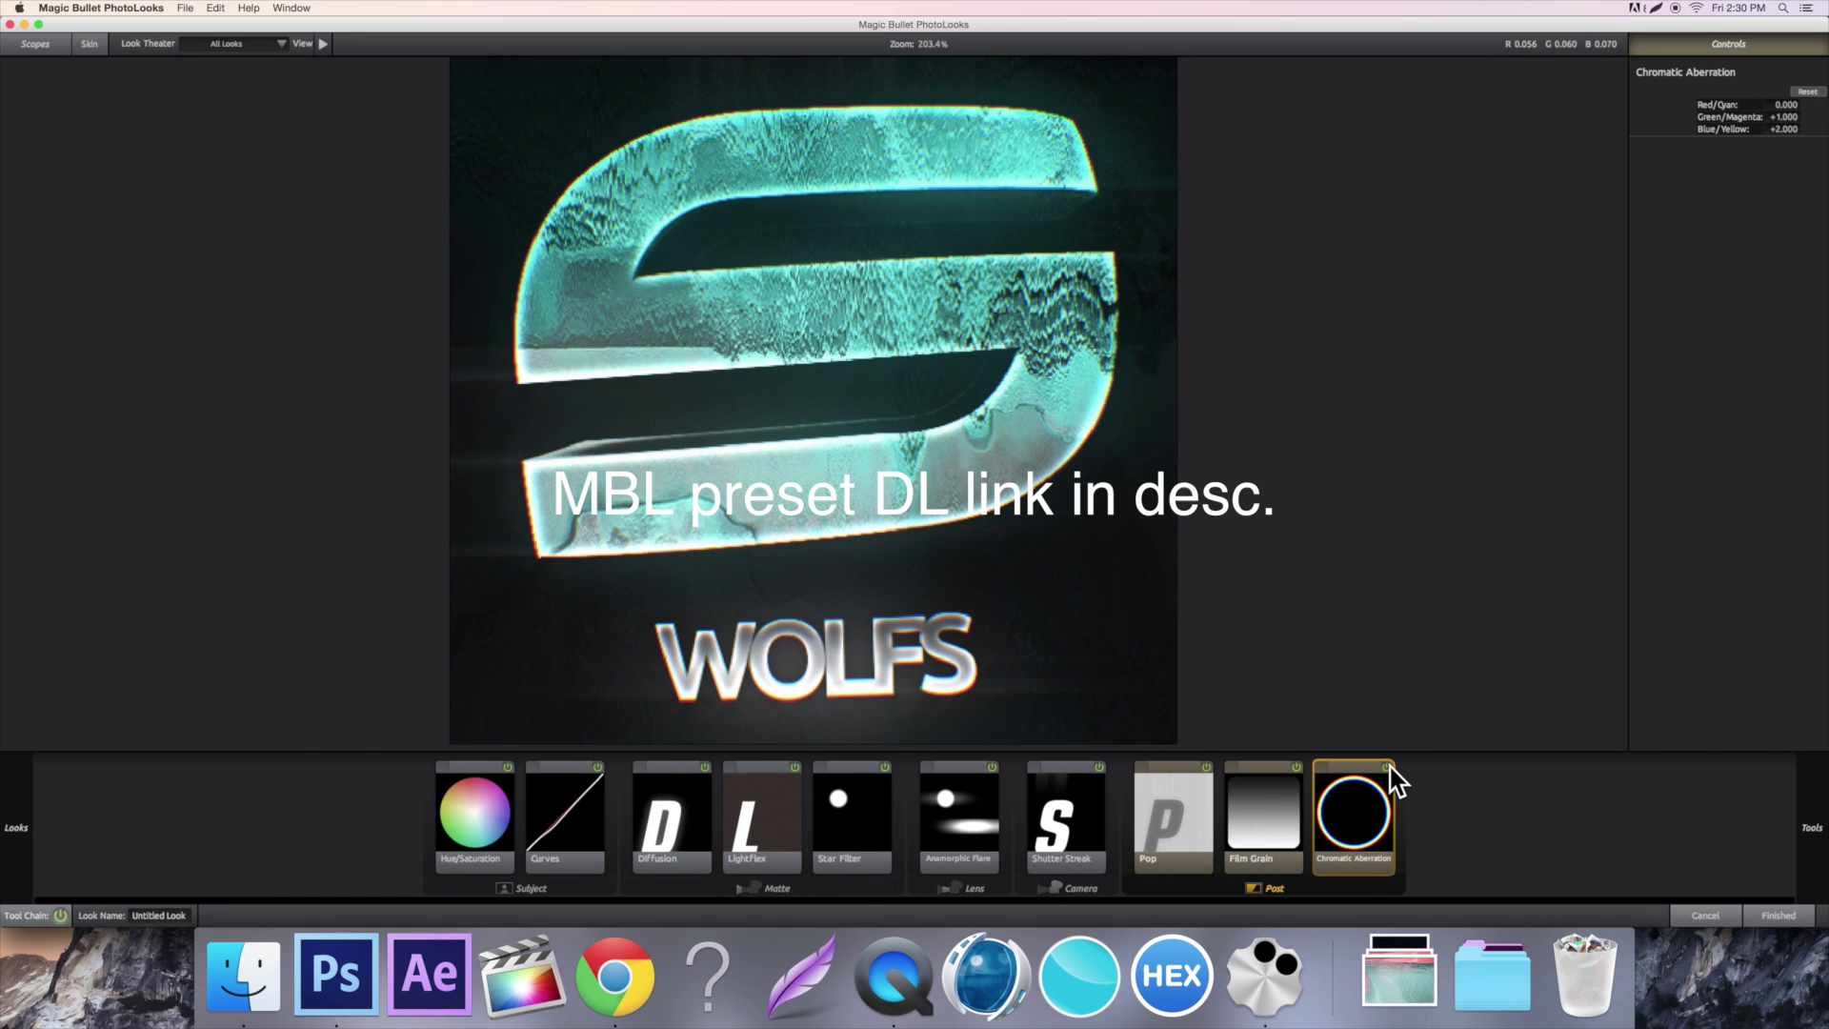
left_click(1774, 917)
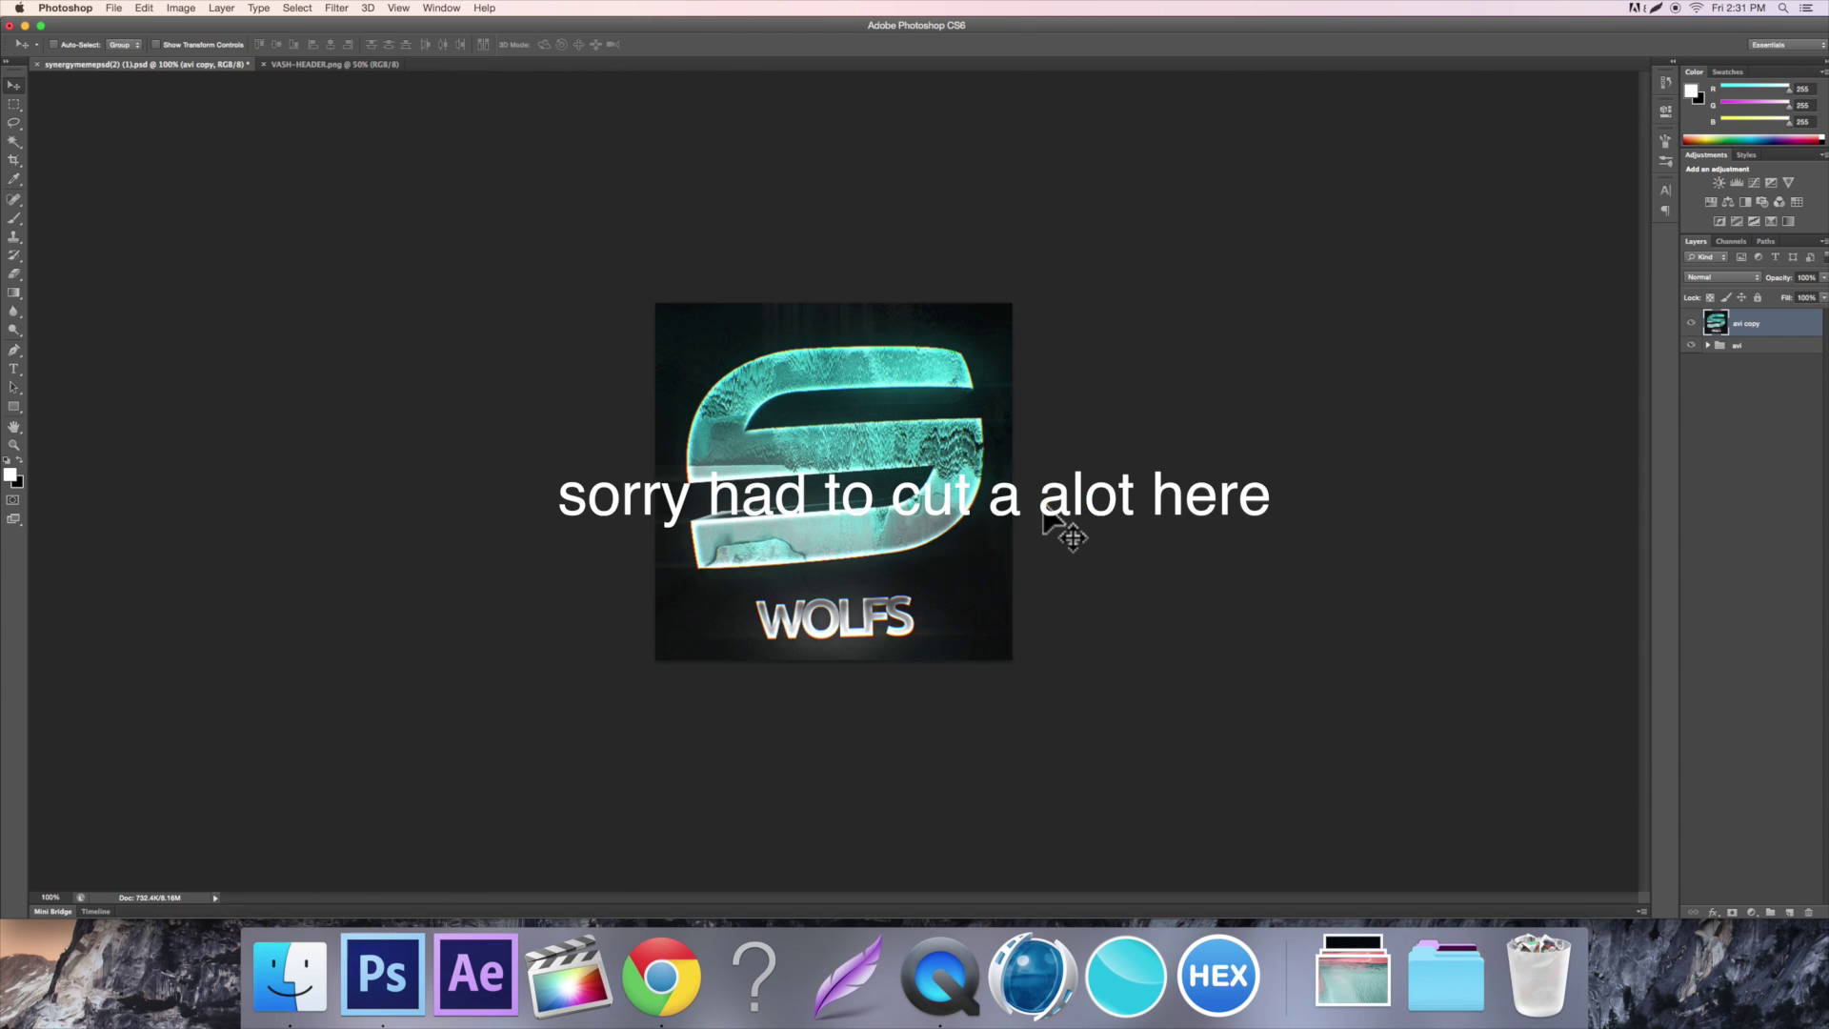
Open the Liquify filter on the avi copy layer
key("super+plus")
left_click(336, 8)
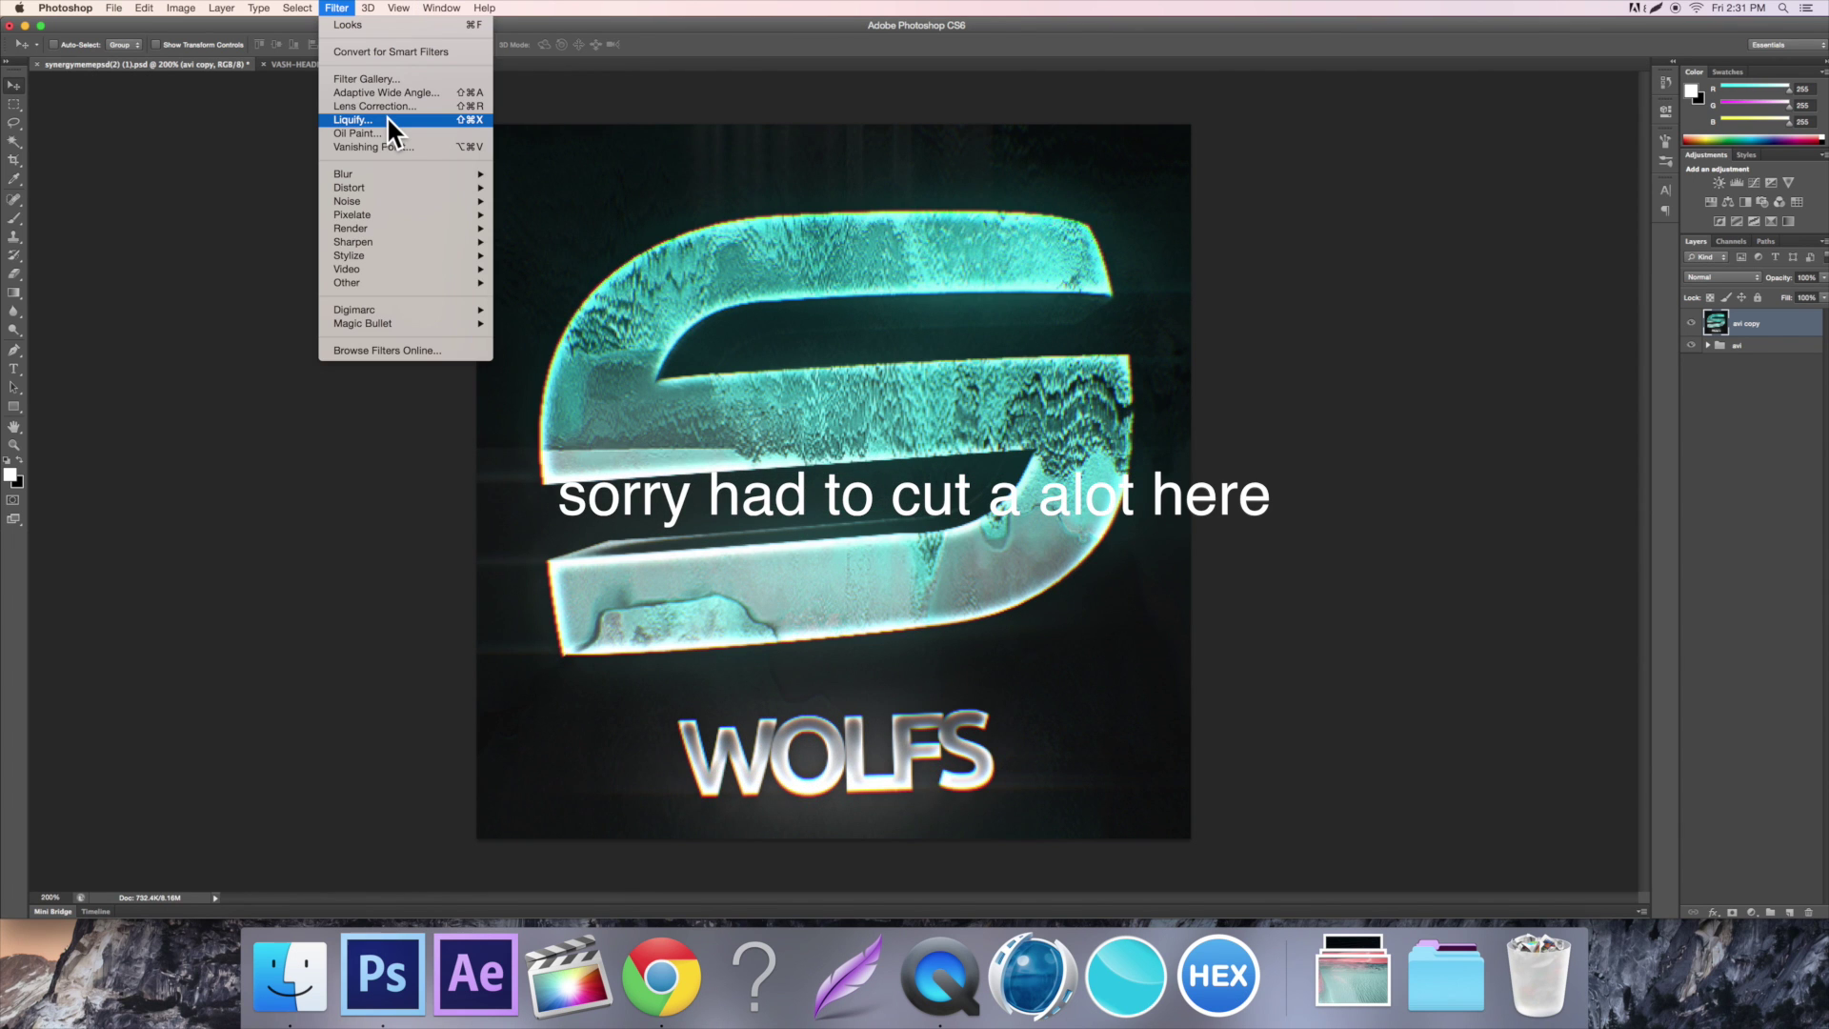
left_click(389, 119)
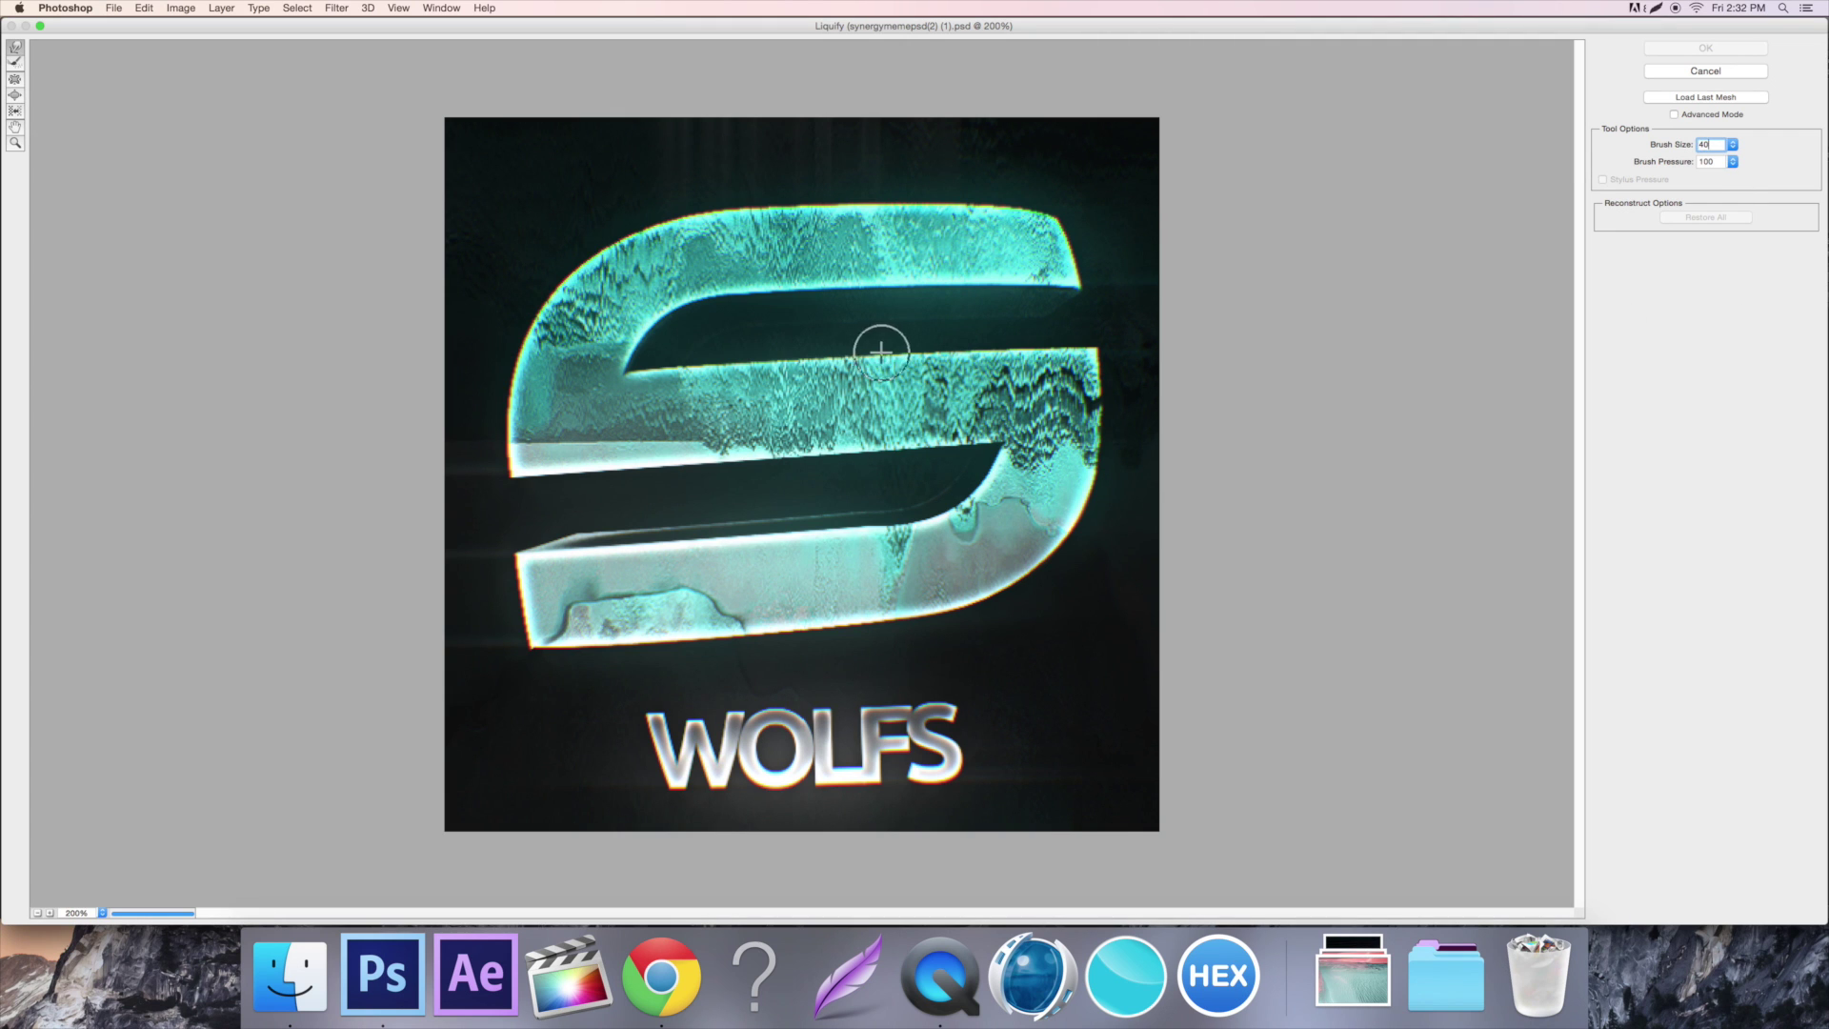
Try a Forward Warp stroke with brush size 40 on the middle of the S logo and undo it
mouse_move(788, 284)
left_mouse_down()
mouse_move(804, 478)
mouse_move(1108, 539)
mouse_move(817, 348)
left_mouse_up()
key("super+alt+z")
key("super+alt+z")
key("super+alt+z")
key("super+alt+z")
Try a Reconstruct stroke along the upper arm of the S logo and undo it
left_click(14, 63)
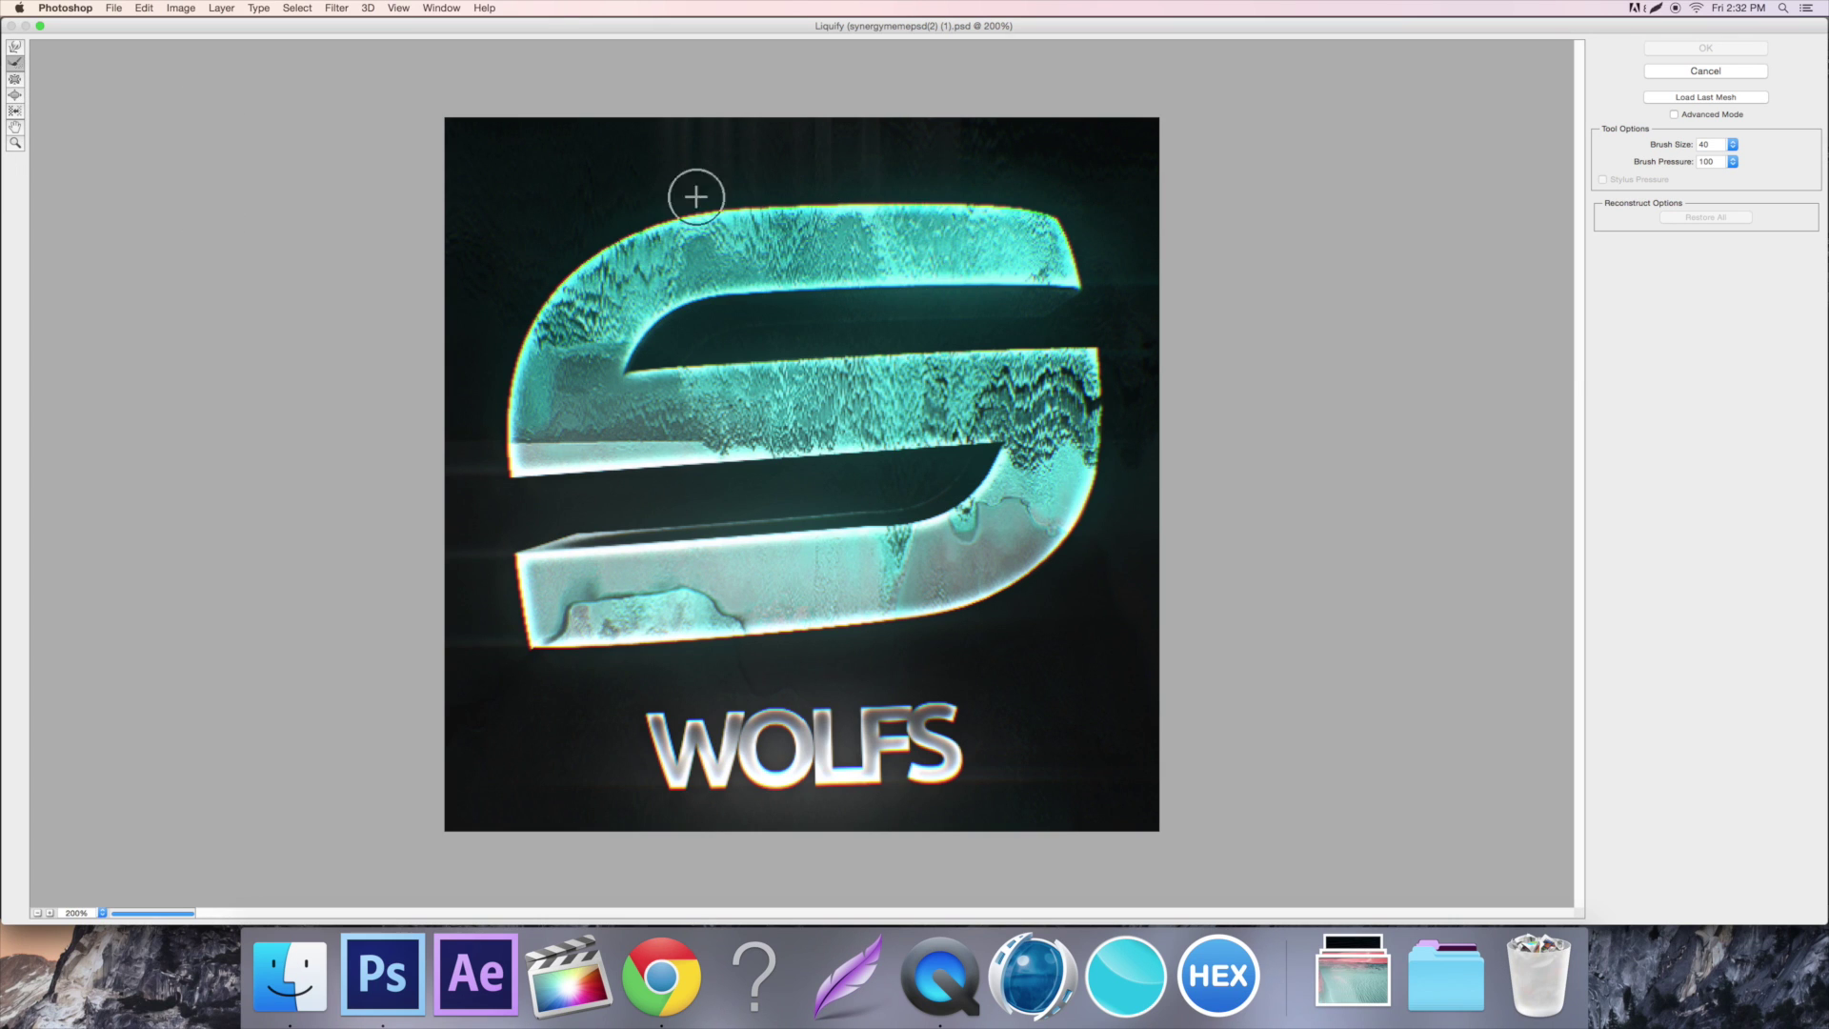
mouse_move(562, 261)
left_mouse_down()
mouse_move(809, 268)
mouse_move(883, 237)
mouse_move(690, 248)
mouse_move(893, 231)
left_mouse_up()
key("super+z")
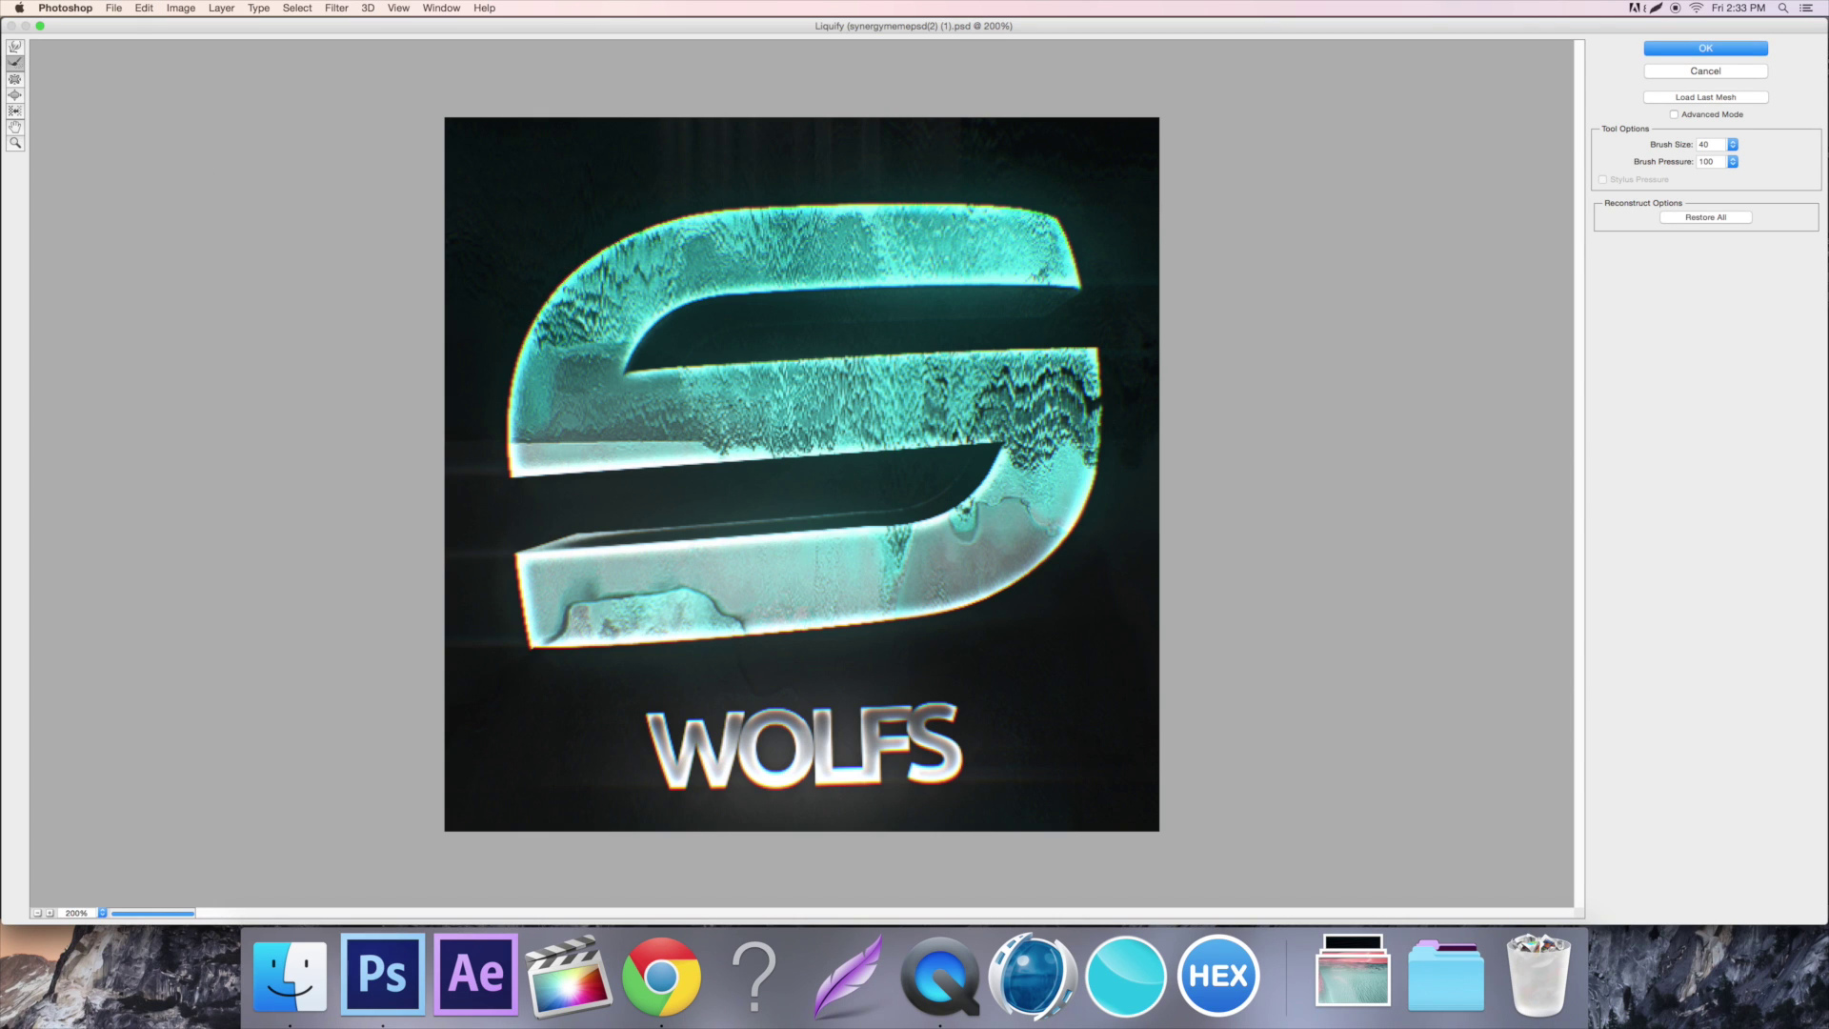
Set the Liquify brush size to 200 while trying the Pucker and Bloat tools
left_click(15, 79)
left_click_drag(1710, 144, 1649, 156)
type("200")
left_click(1503, 240)
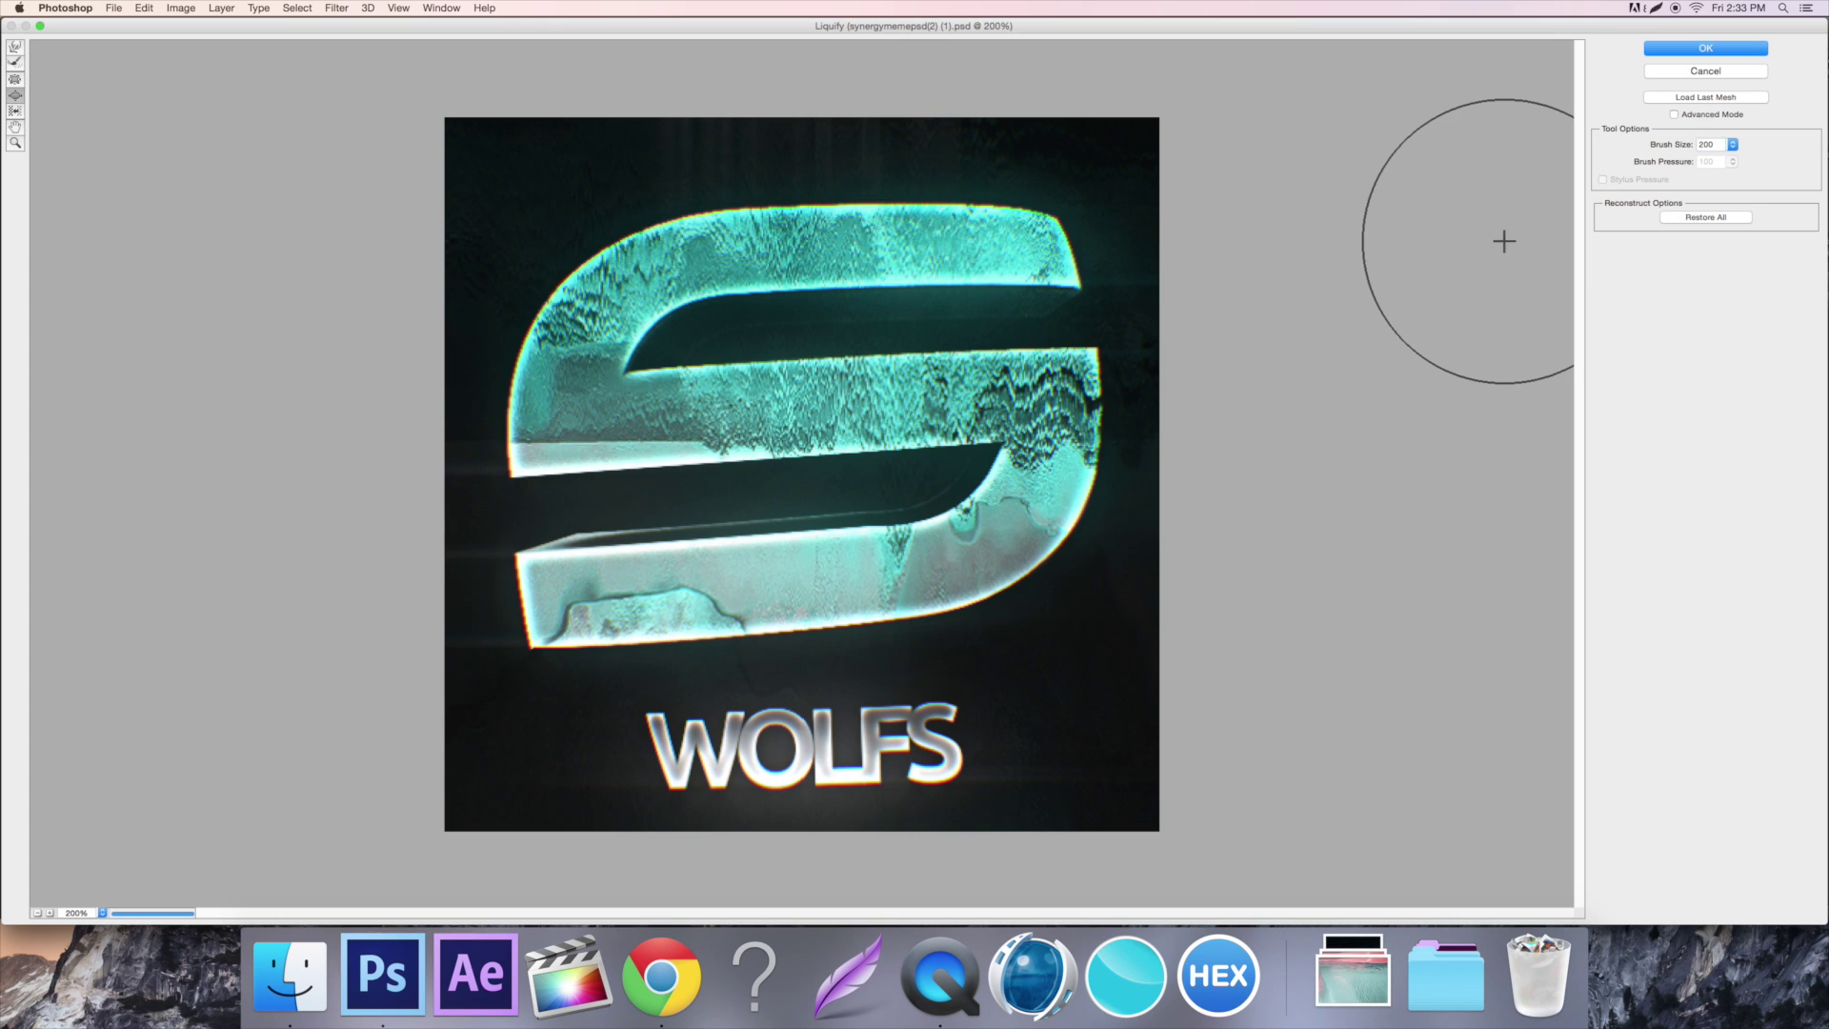
Try Bloat and Push Left strokes across the centre of the S logo, undoing the distortions
left_click_drag(780, 411, 810, 410)
mouse_move(764, 385)
left_mouse_down()
mouse_move(597, 386)
mouse_move(990, 296)
mouse_move(796, 290)
mouse_move(978, 411)
mouse_move(993, 514)
mouse_move(663, 544)
mouse_move(893, 615)
mouse_move(829, 591)
left_mouse_up()
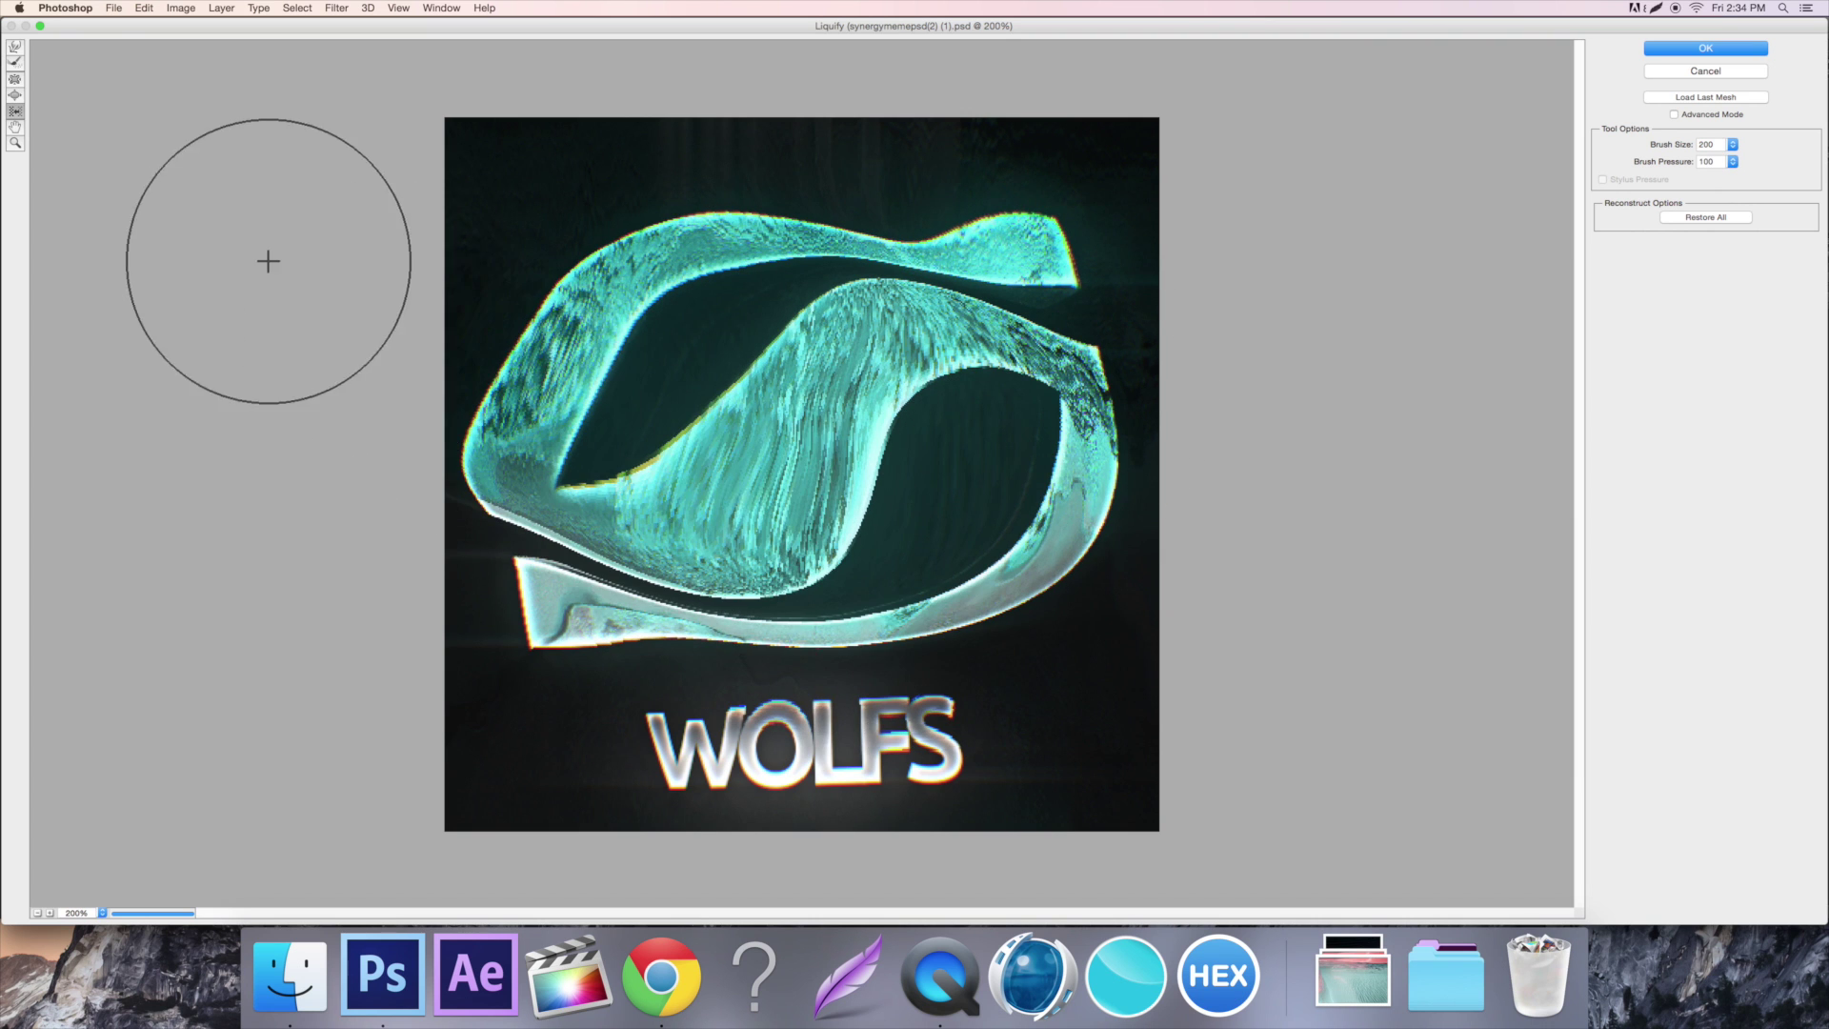
key("super+z")
mouse_move(674, 300)
left_mouse_down()
mouse_move(743, 415)
mouse_move(1023, 397)
mouse_move(785, 341)
mouse_move(789, 499)
mouse_move(942, 680)
mouse_move(739, 591)
mouse_move(680, 644)
mouse_move(821, 702)
mouse_move(875, 685)
mouse_move(896, 500)
left_mouse_up()
key("super+z")
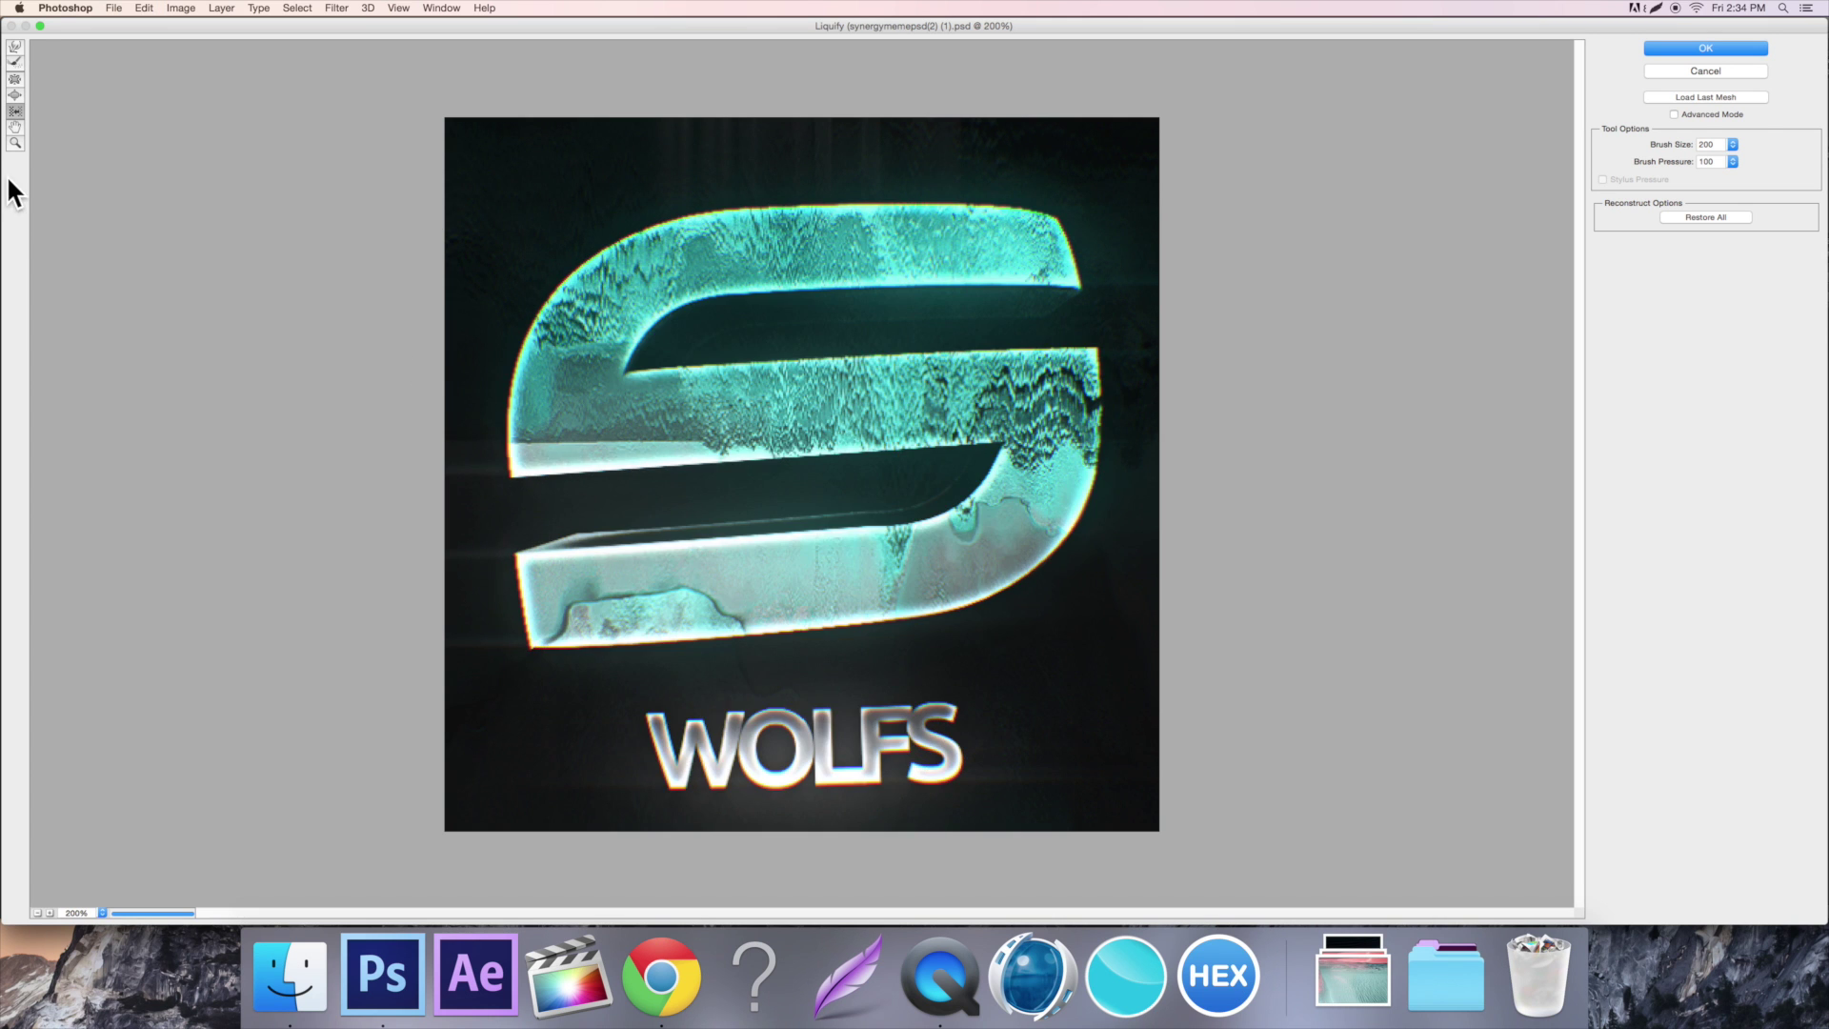
left_click(793, 416)
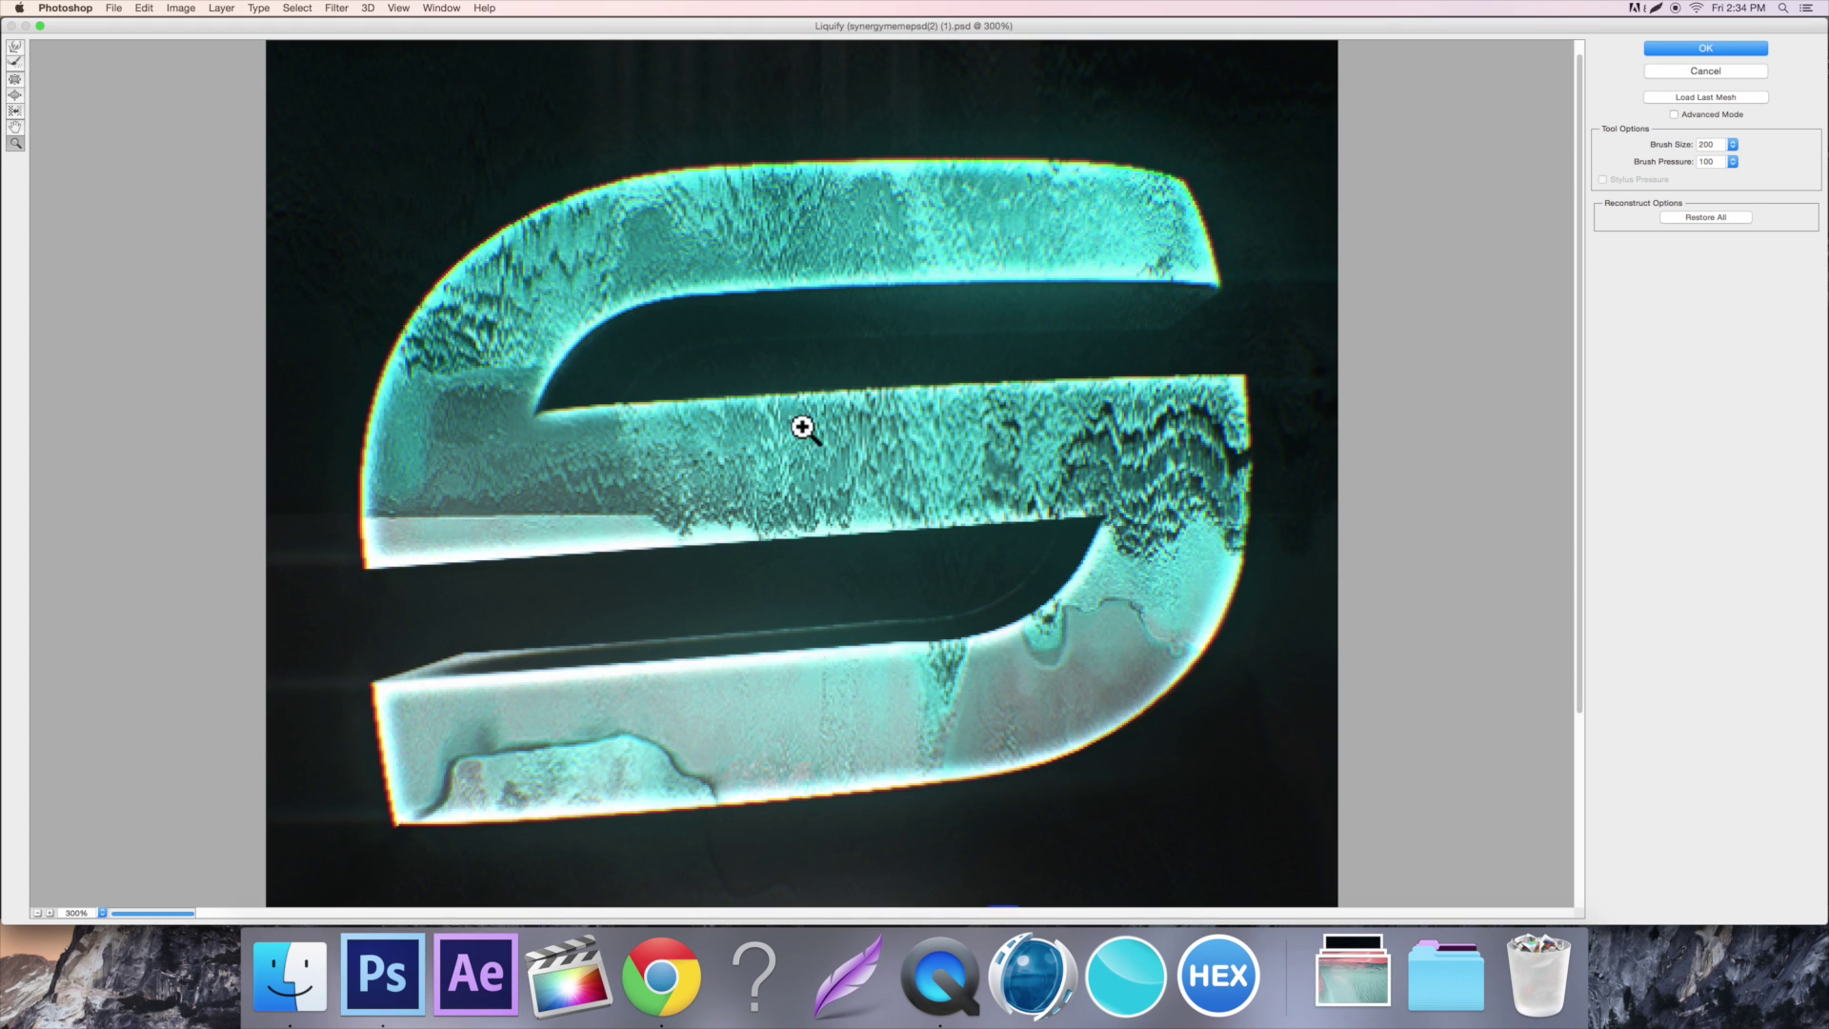
Set the Liquify brush size to 45 and pull a long drip down from the S logo's lower left corner with Forward Warp
key("space")
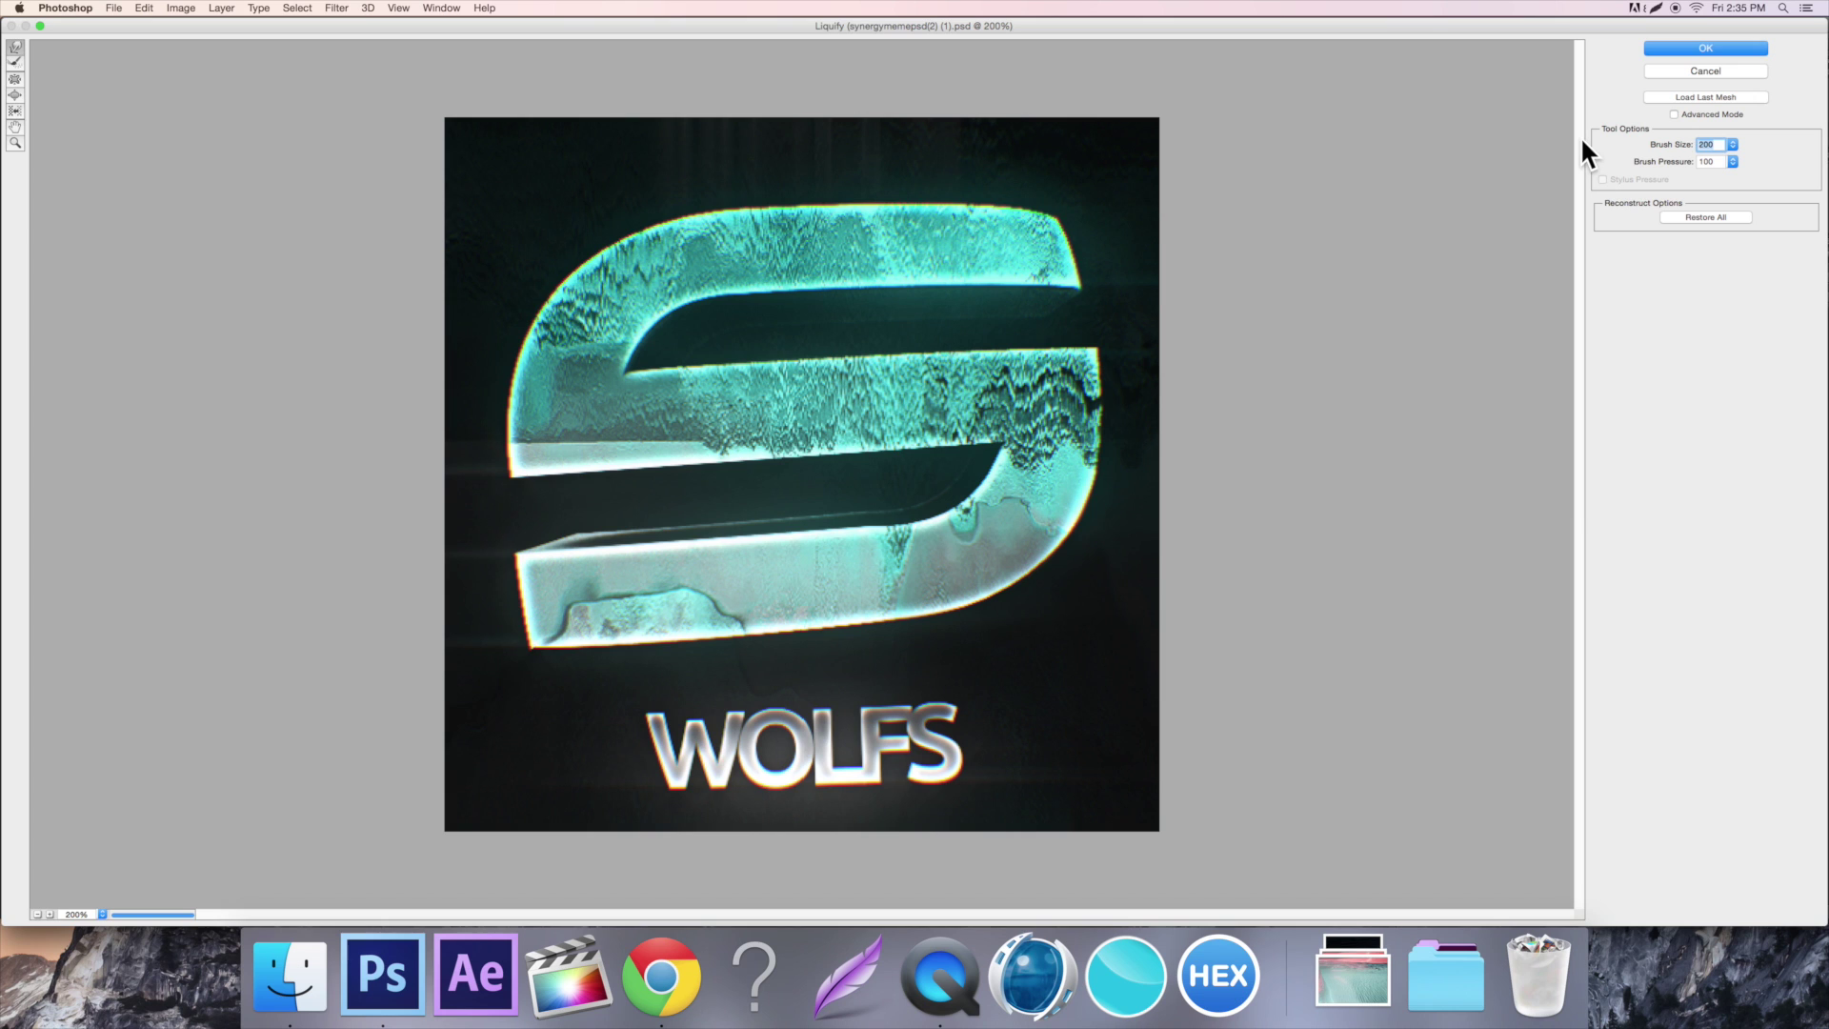
type("45")
key("Return")
left_click_drag(535, 625, 547, 741)
key("super+equal")
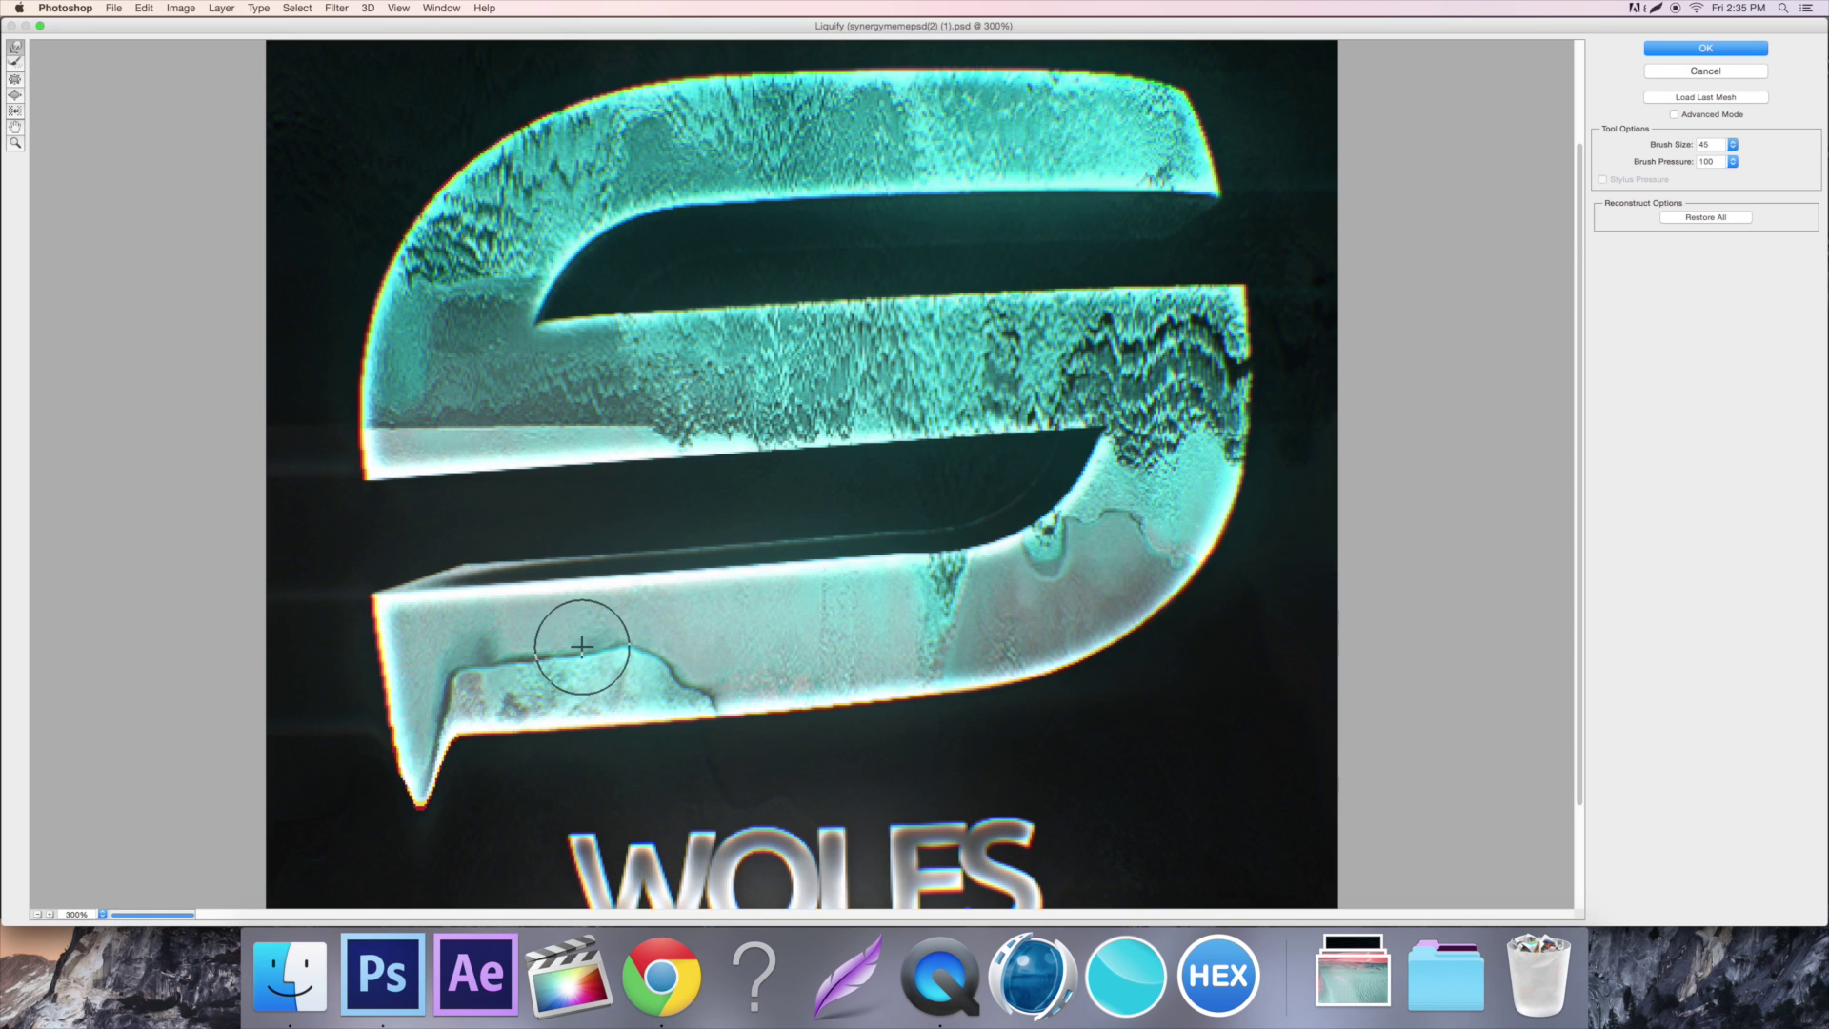
scroll(655, 534, "down", 2)
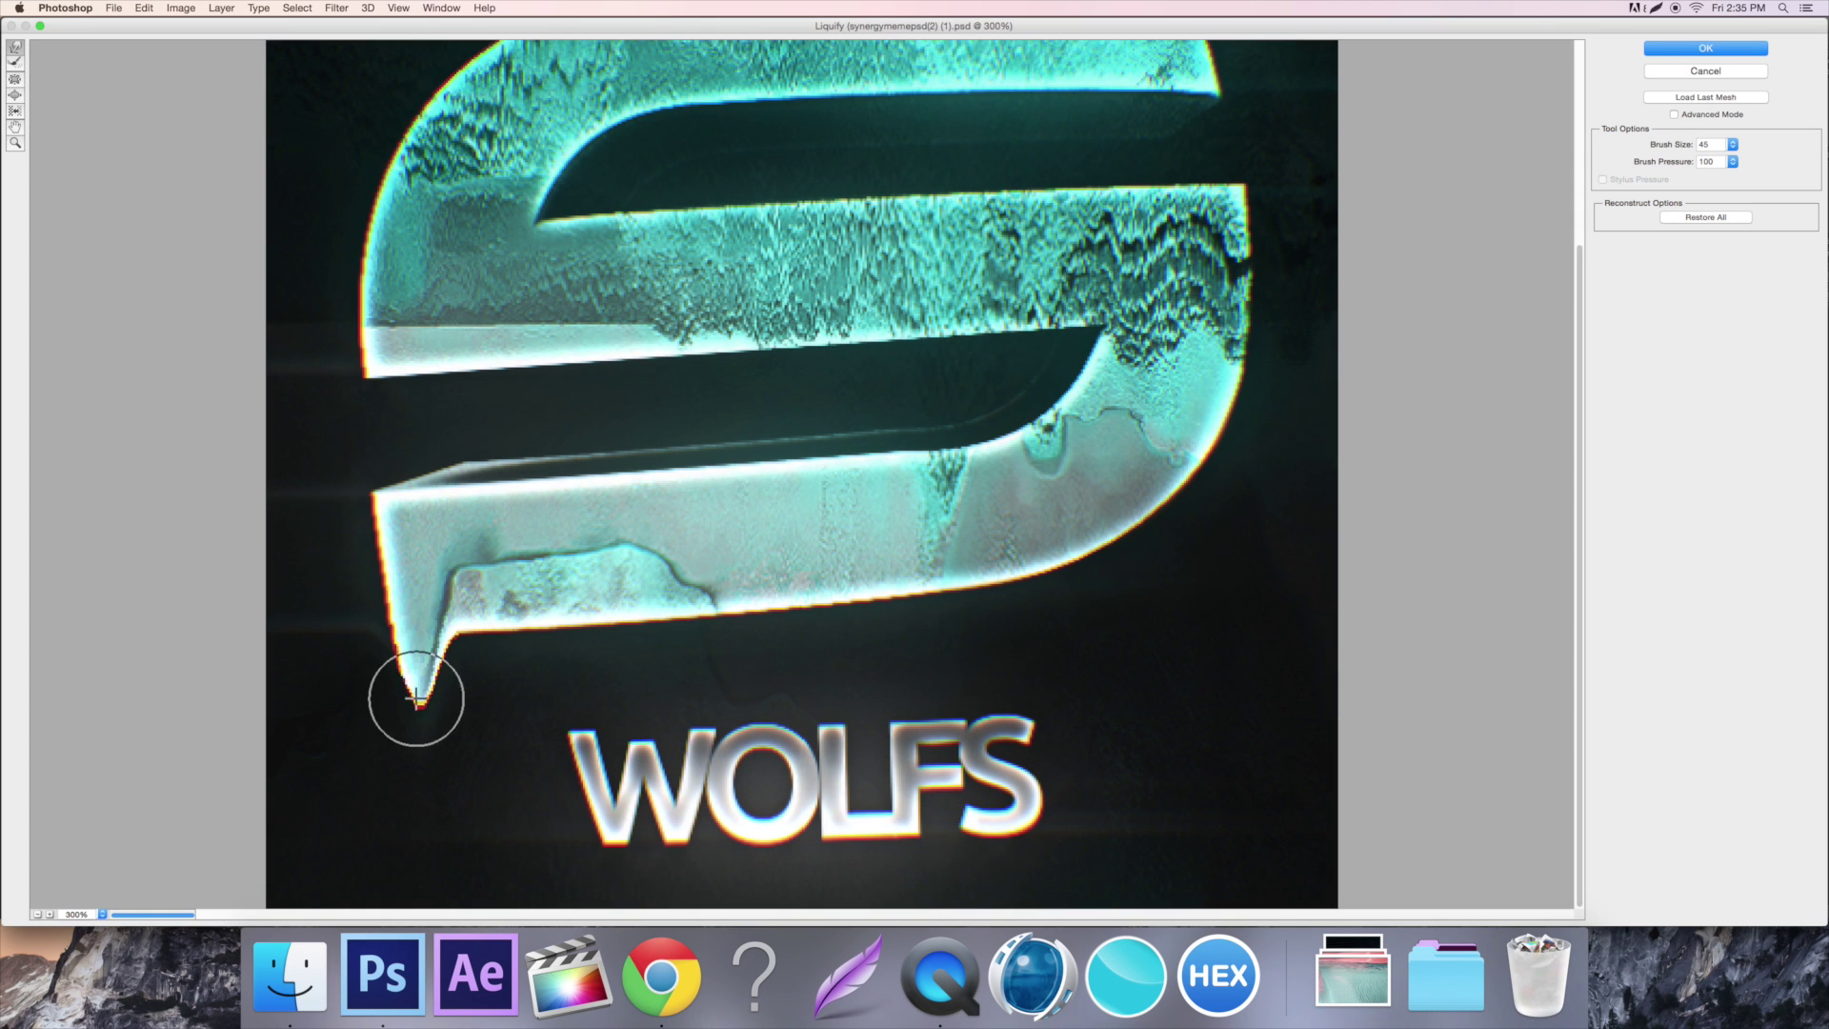
left_click_drag(417, 699, 421, 732)
key("super+minus")
key("super+minus")
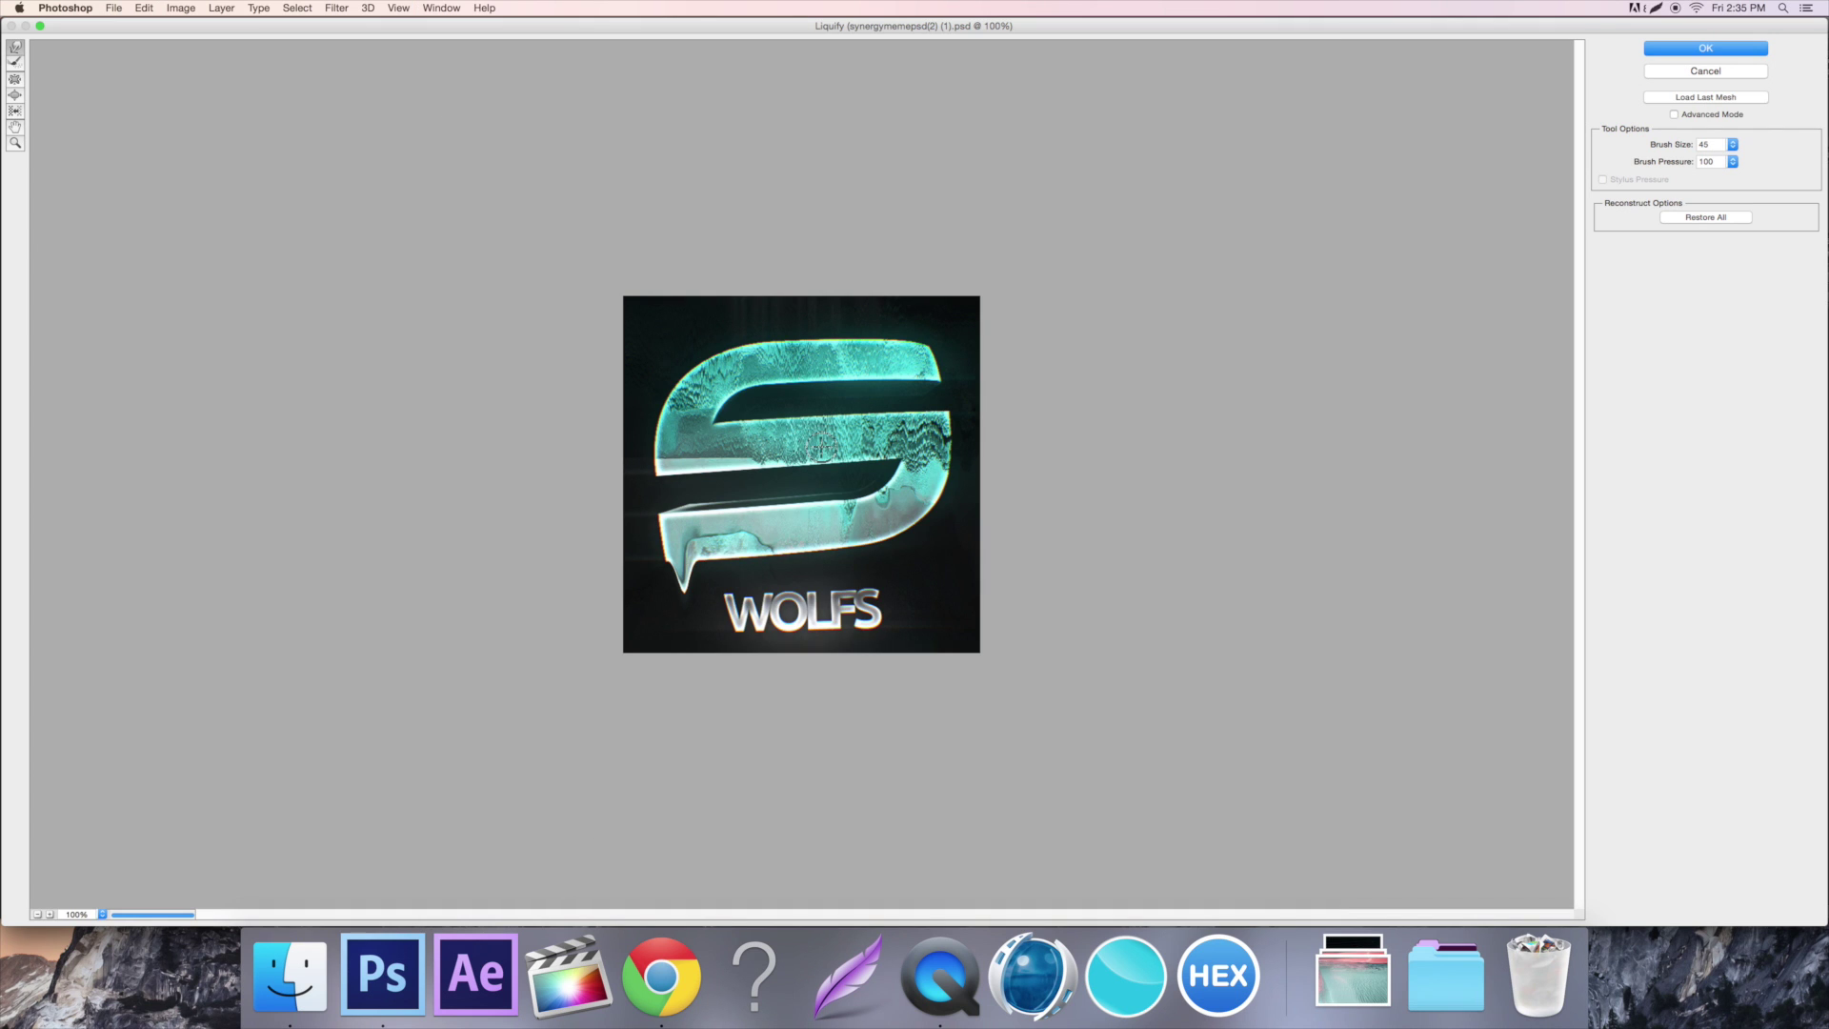
key("super+equal")
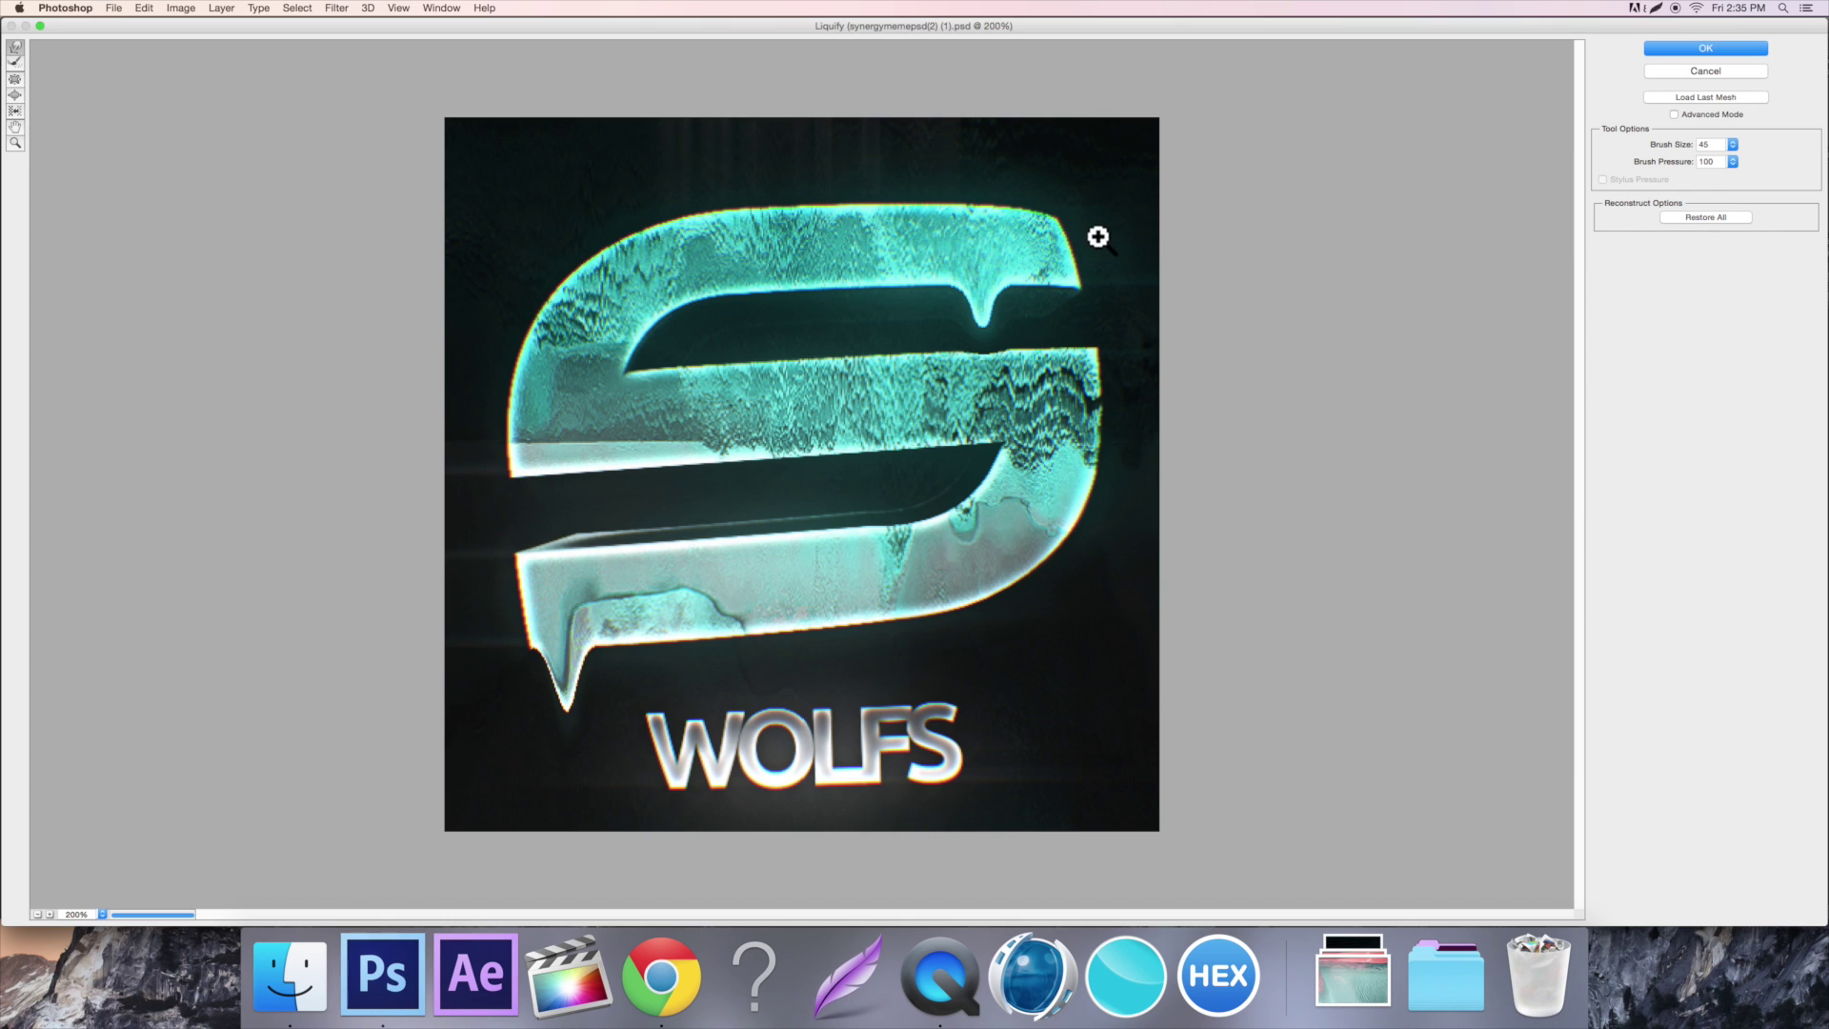
Try Forward Warp drips at several spots along the underside of the S logo's middle bar, undoing each attempt
key("super+alt+z")
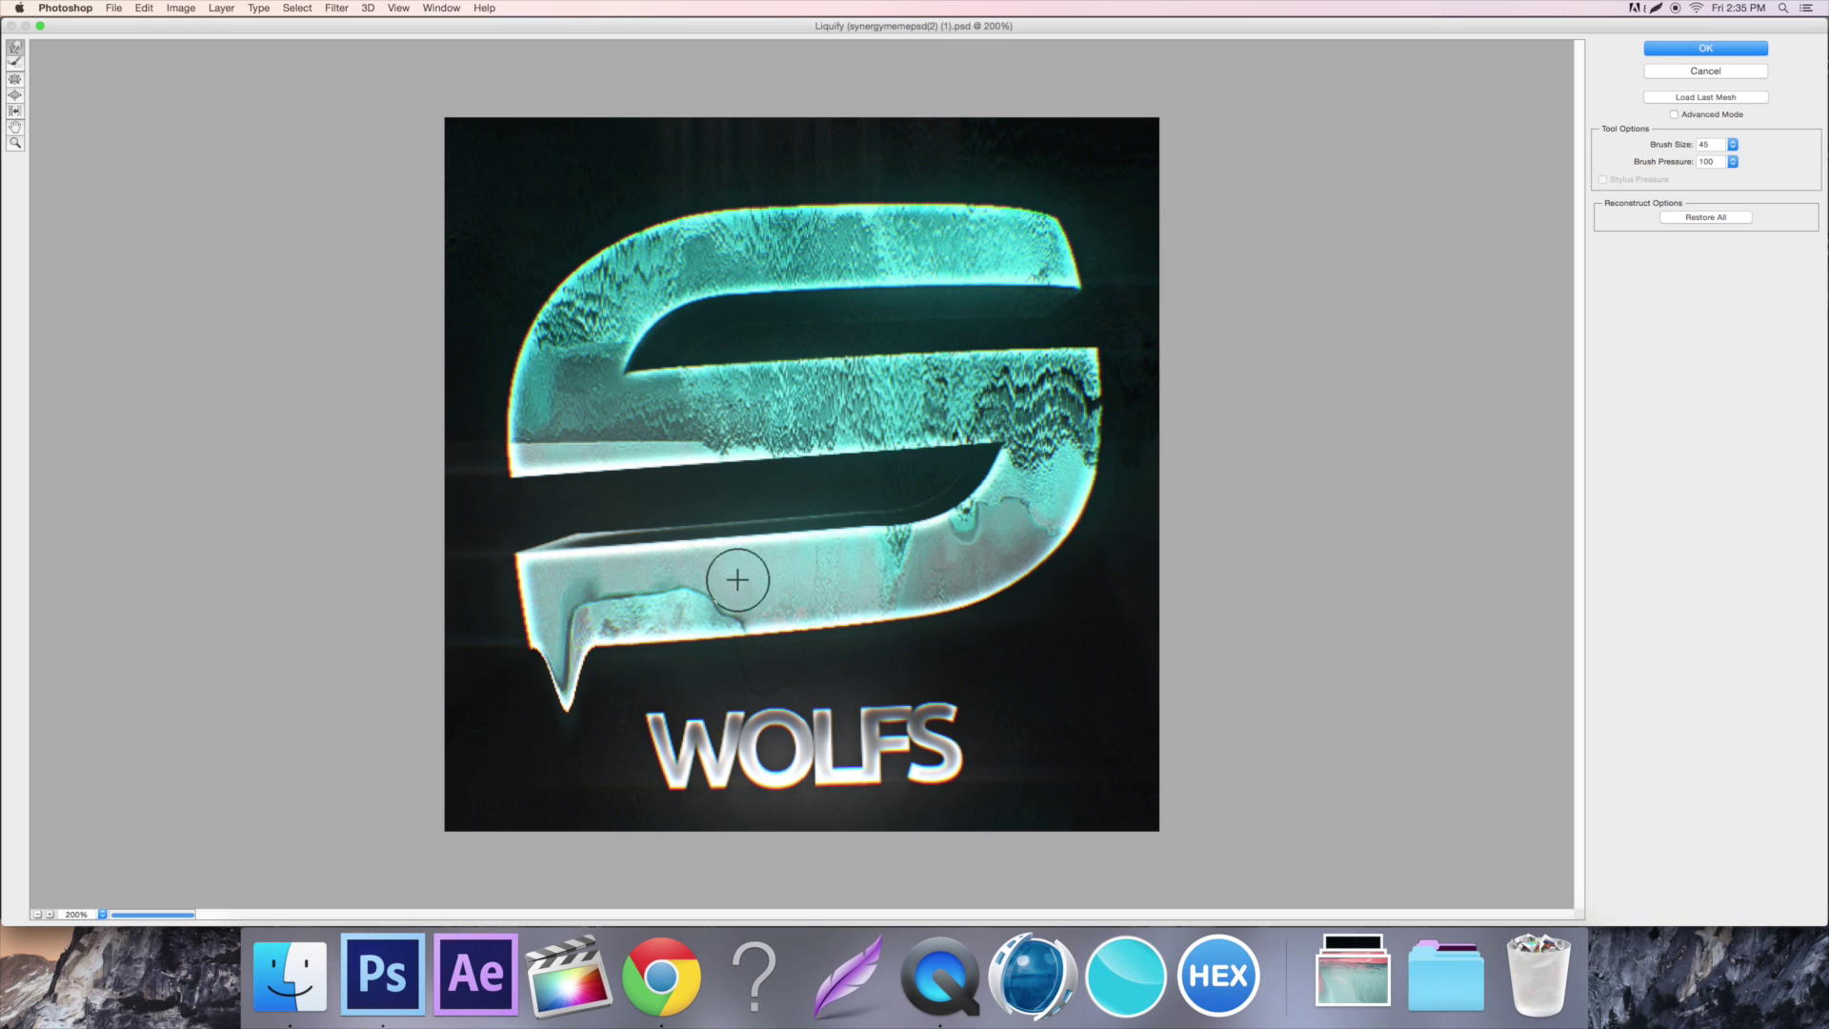
left_click_drag(632, 441, 639, 535)
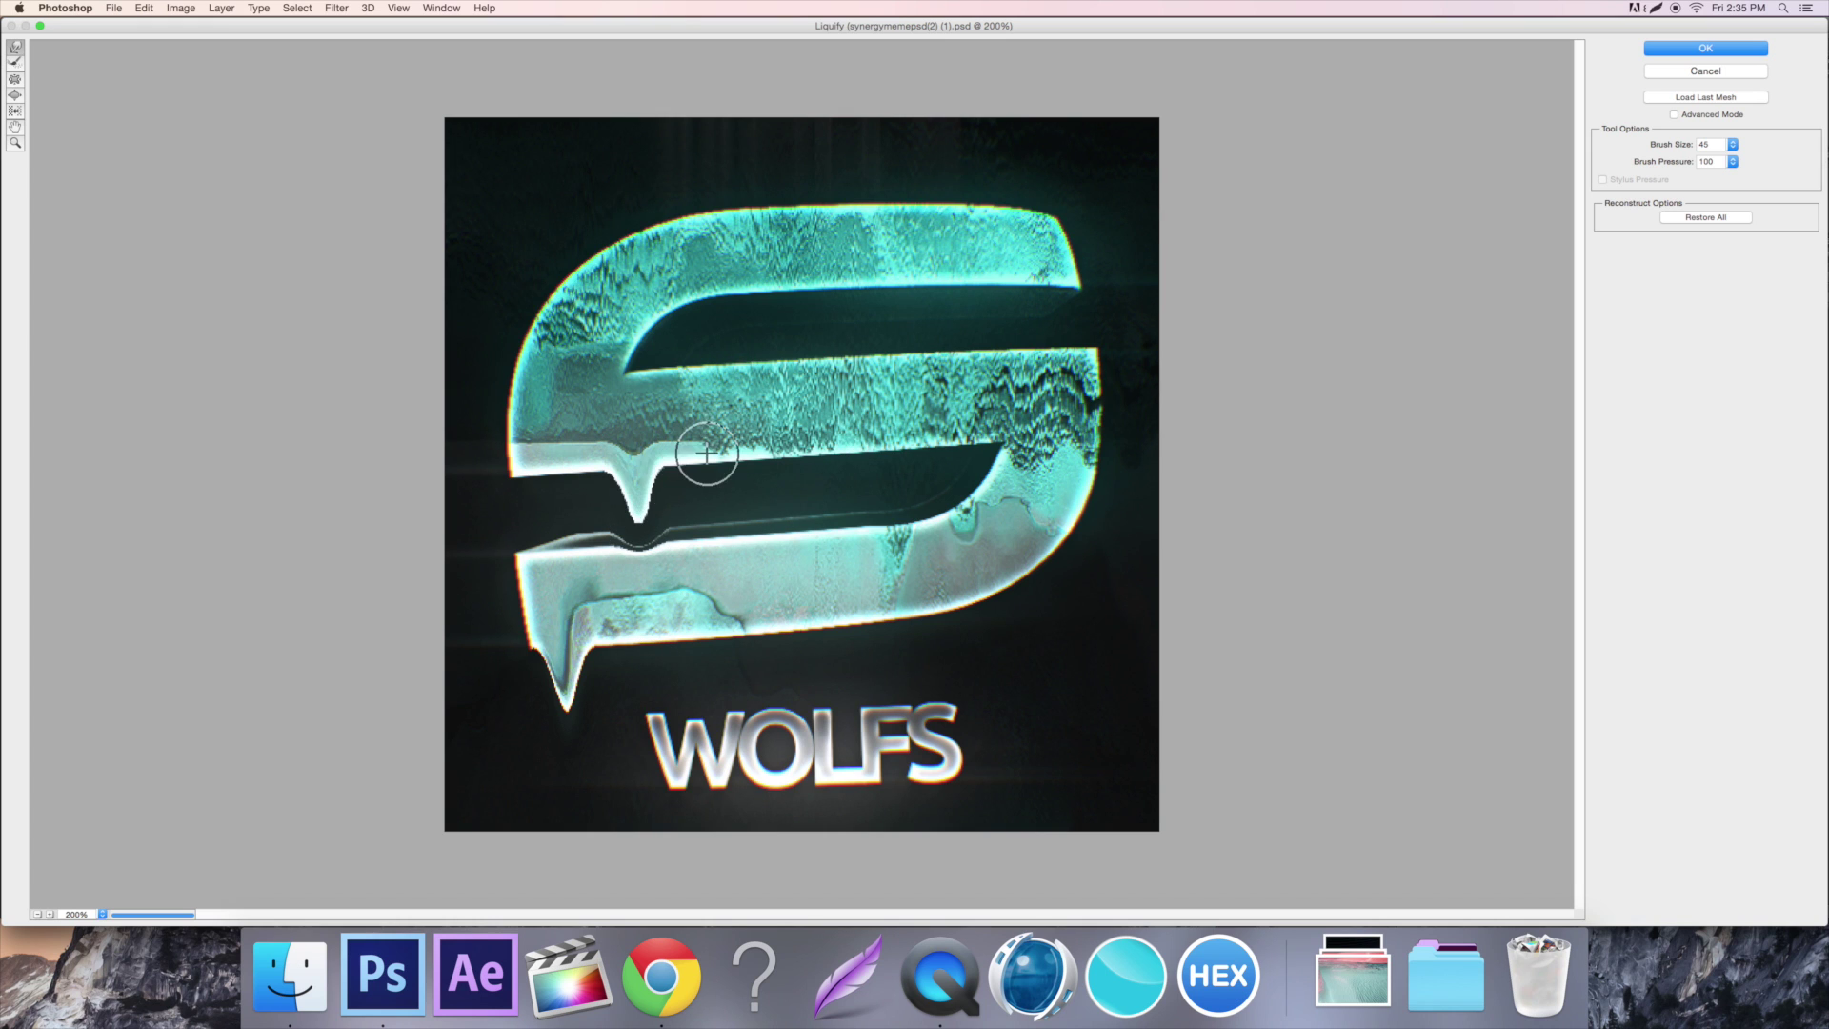
key("super+alt+z")
left_click_drag(634, 452, 646, 514)
key("super+alt+z")
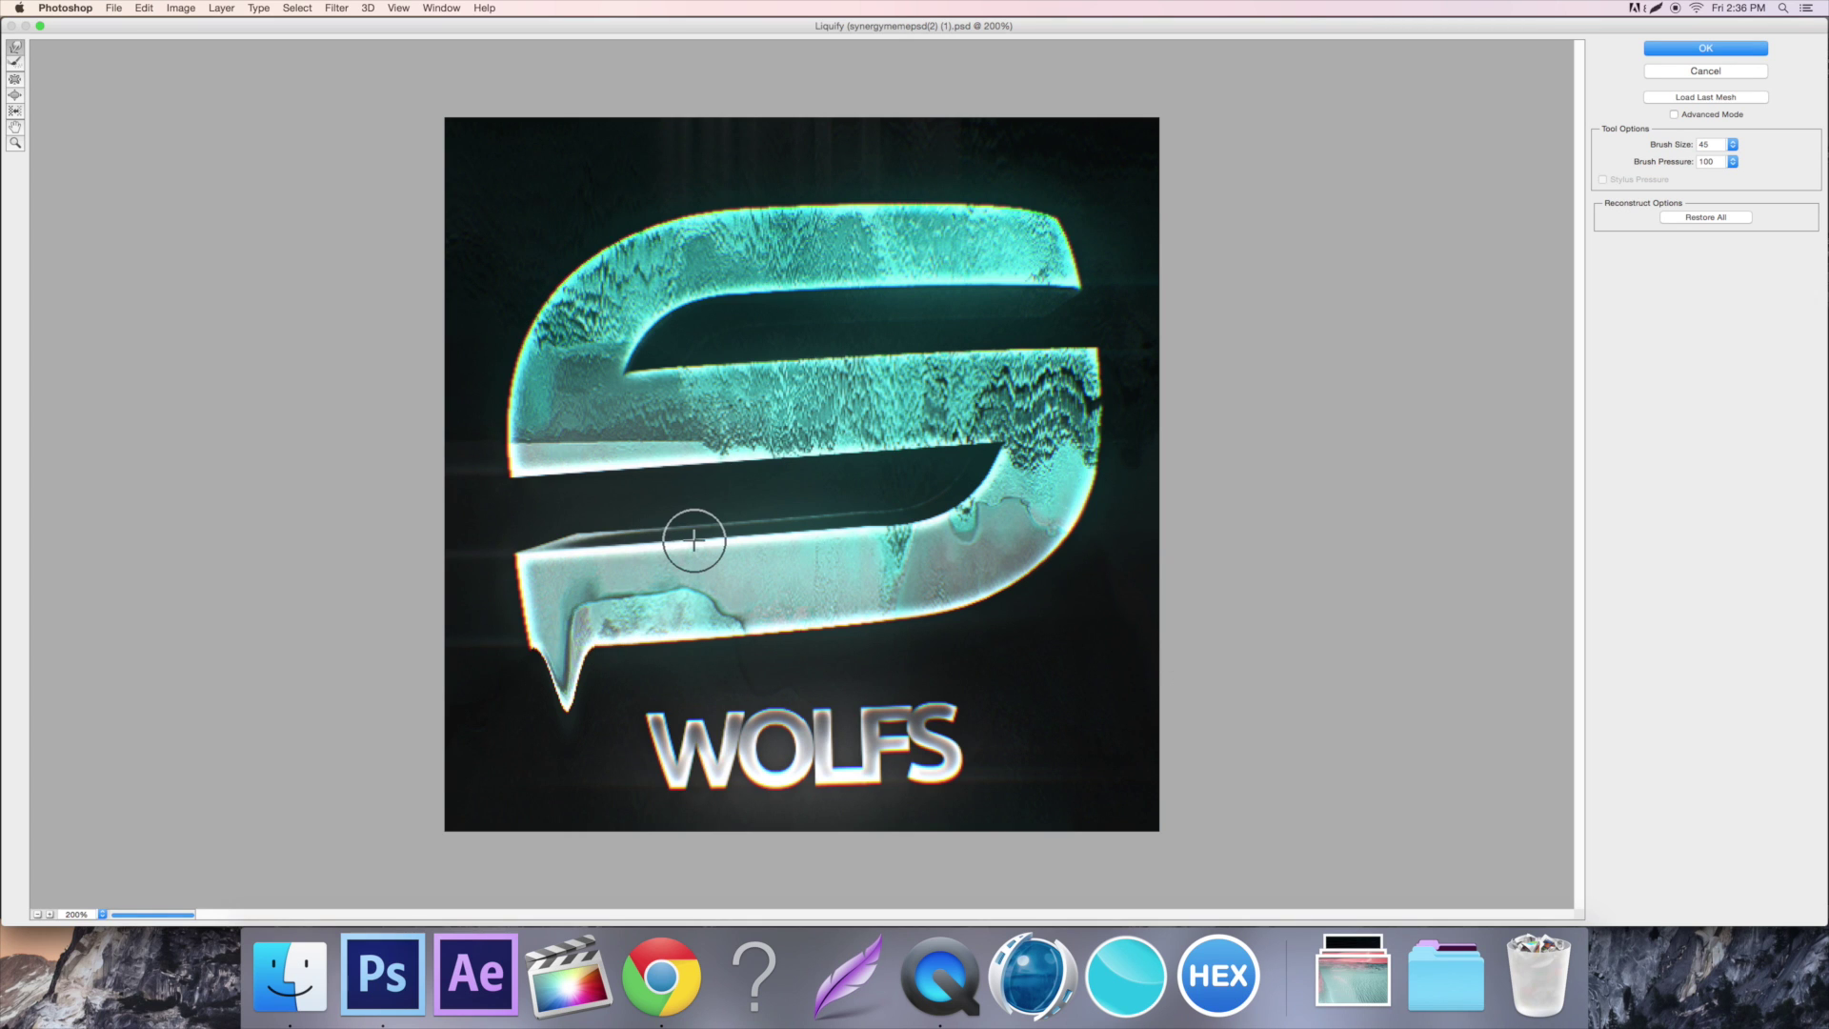
mouse_move(1046, 389)
left_mouse_down()
mouse_move(1048, 455)
mouse_move(1054, 418)
left_mouse_up()
key("super+z")
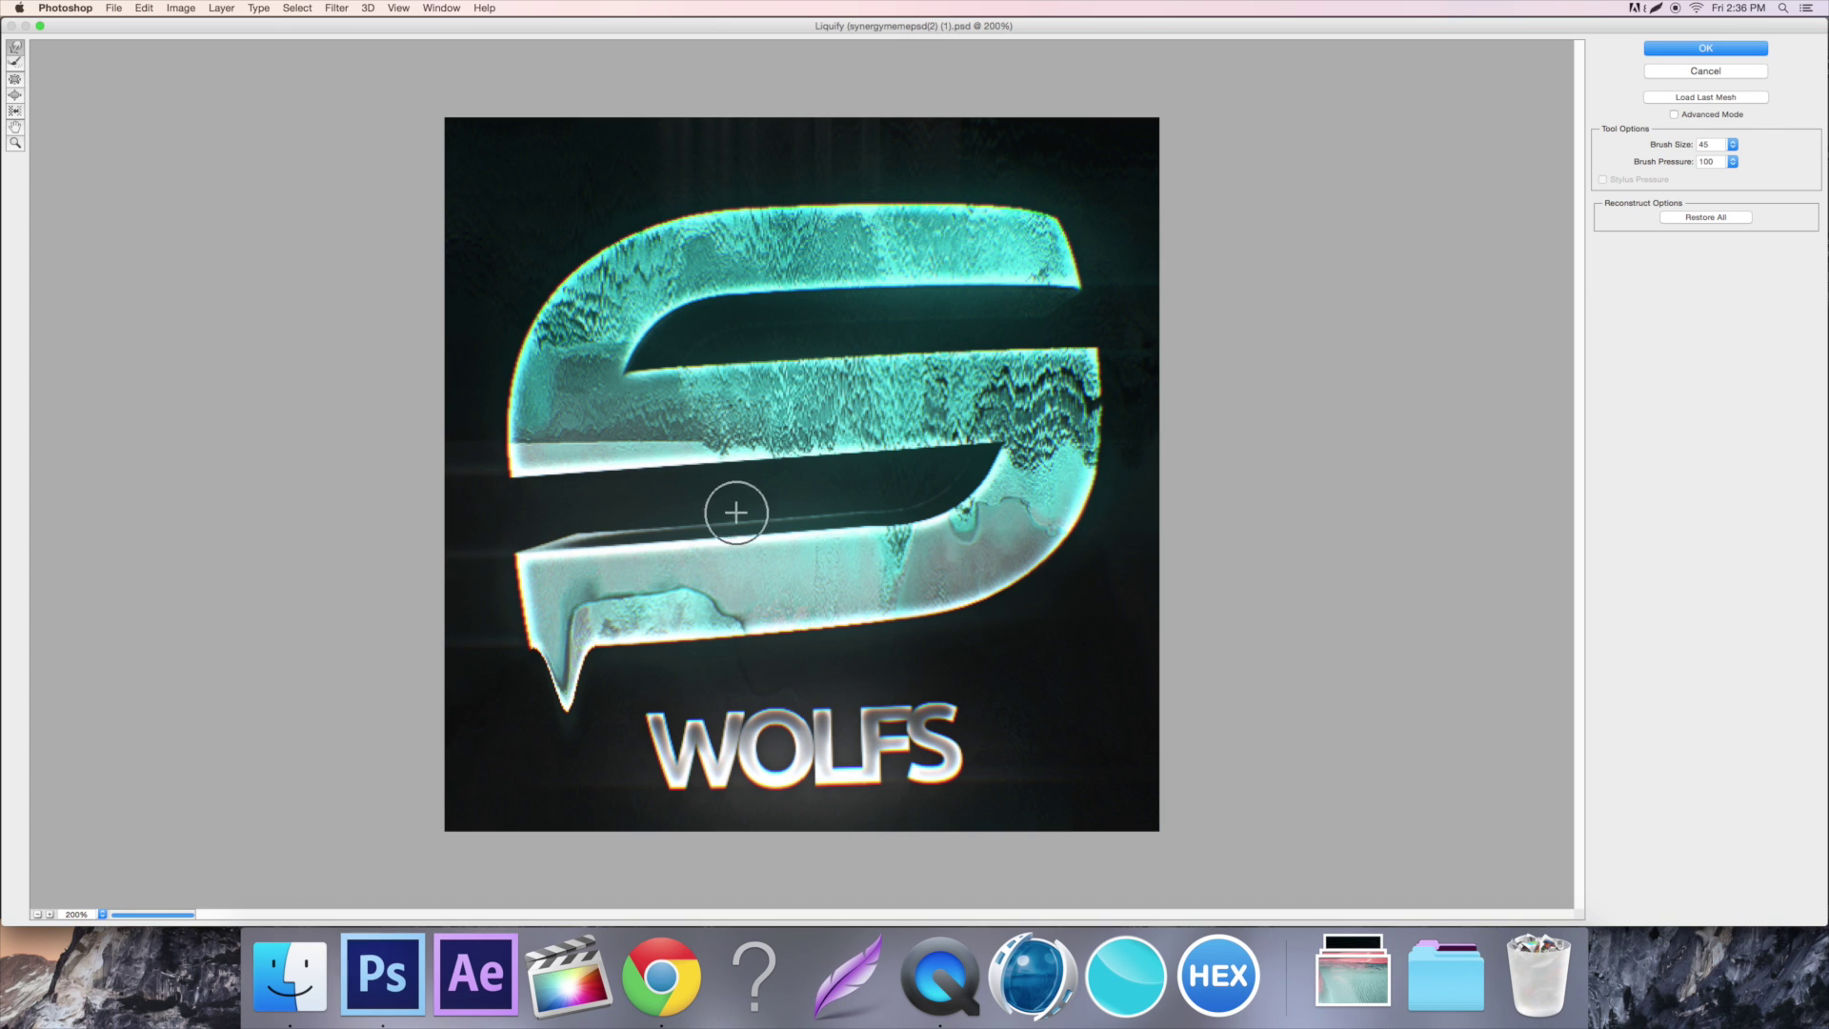
left_click_drag(748, 477, 758, 495)
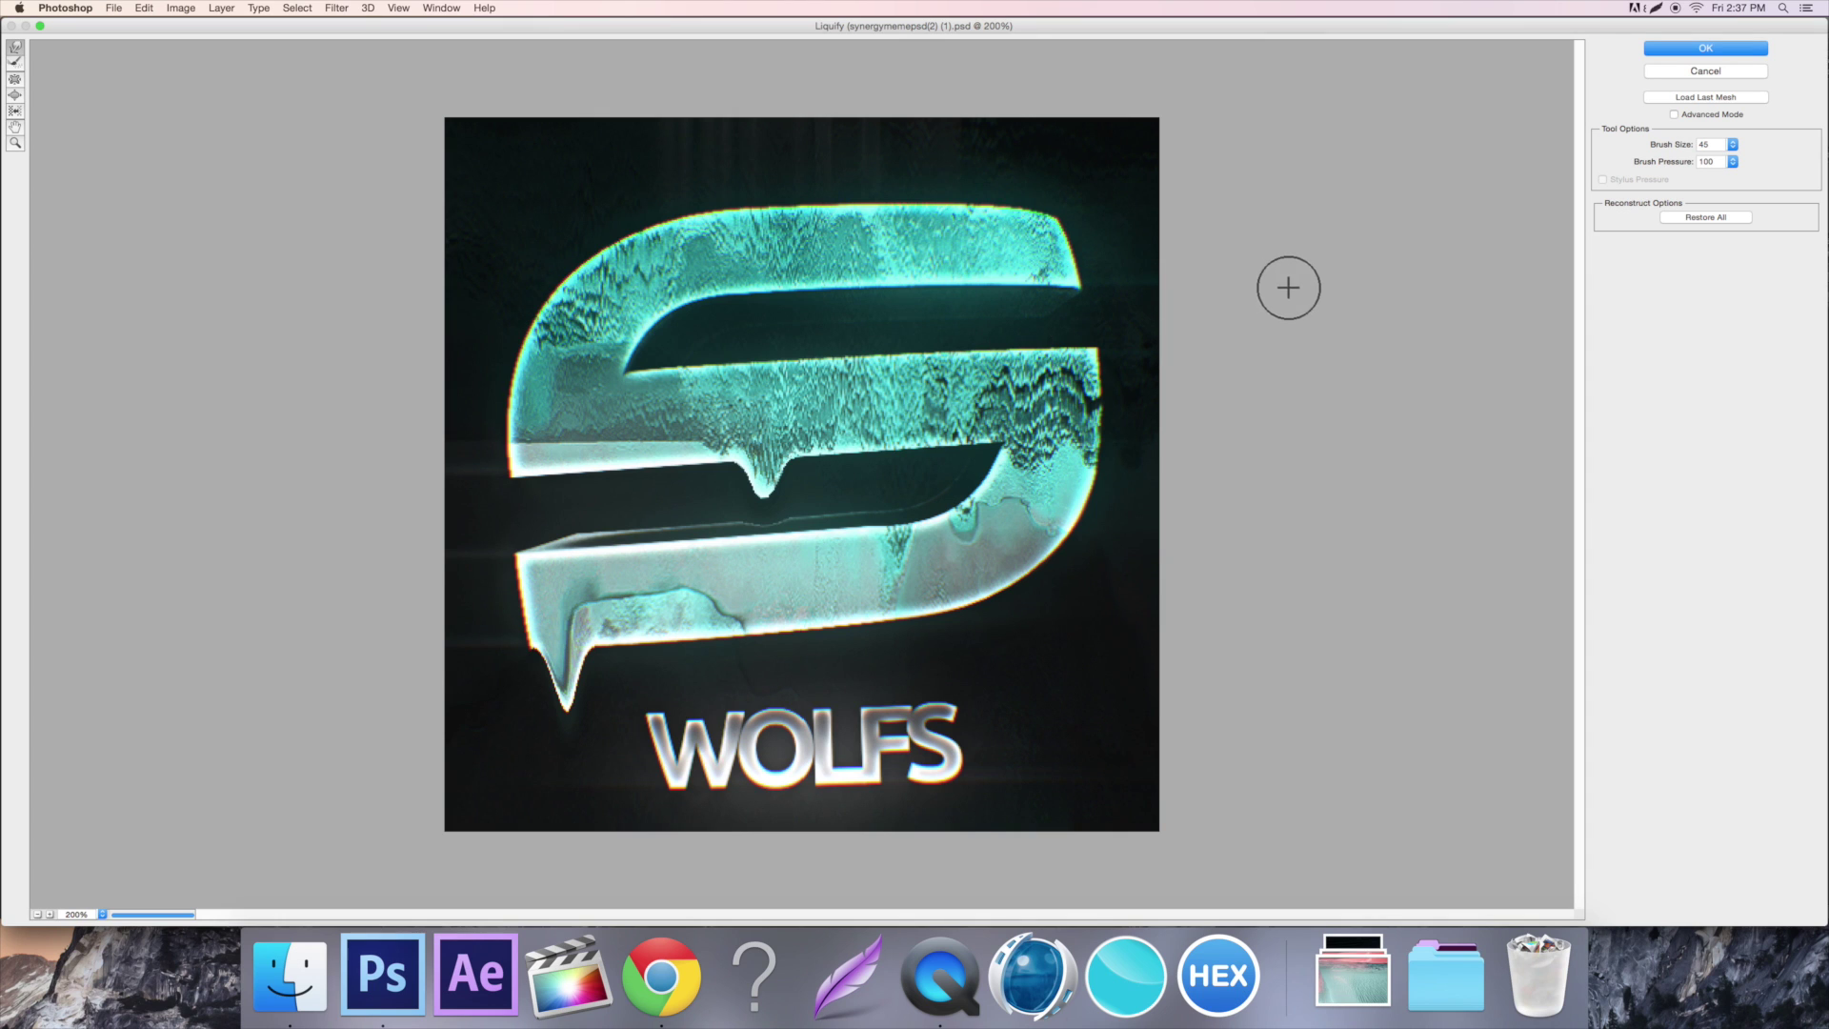
key("super+z")
left_click_drag(693, 440, 683, 506)
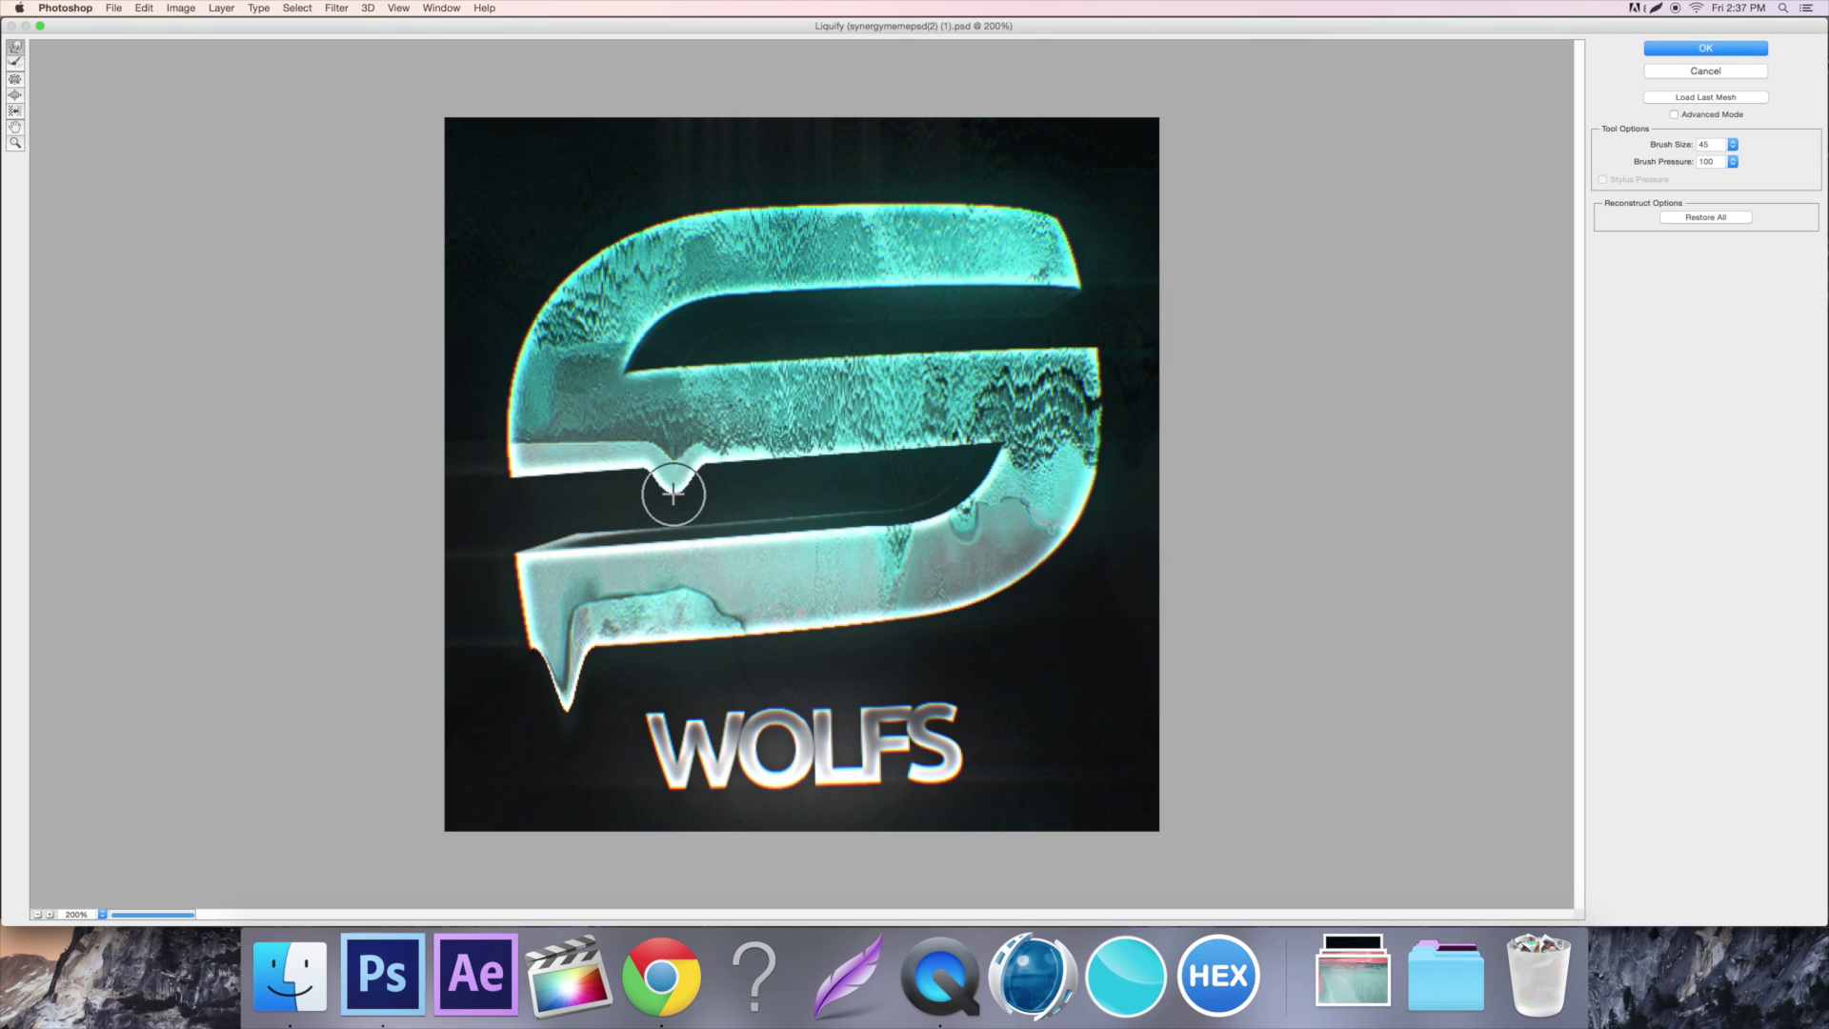
key("super+z")
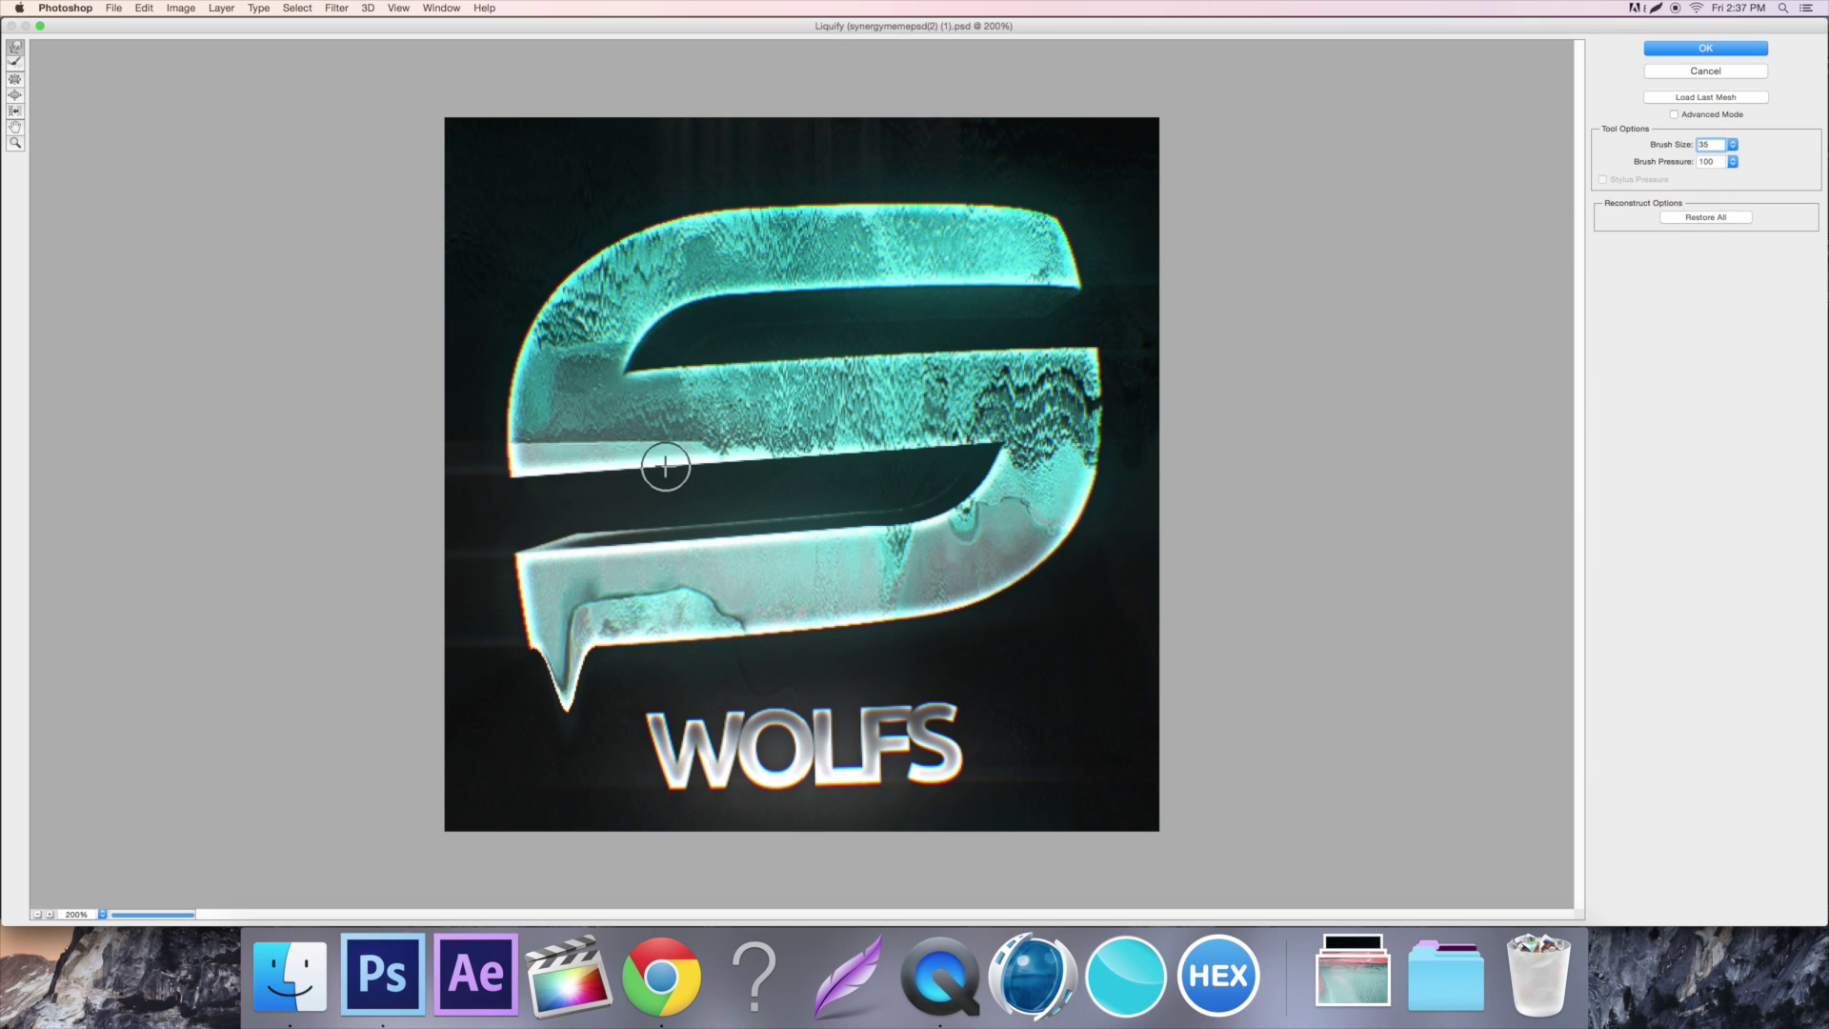
With brush size 35, pull short drips below the left part of the middle bar and the upper arm's right end
left_click_drag(666, 463, 666, 523)
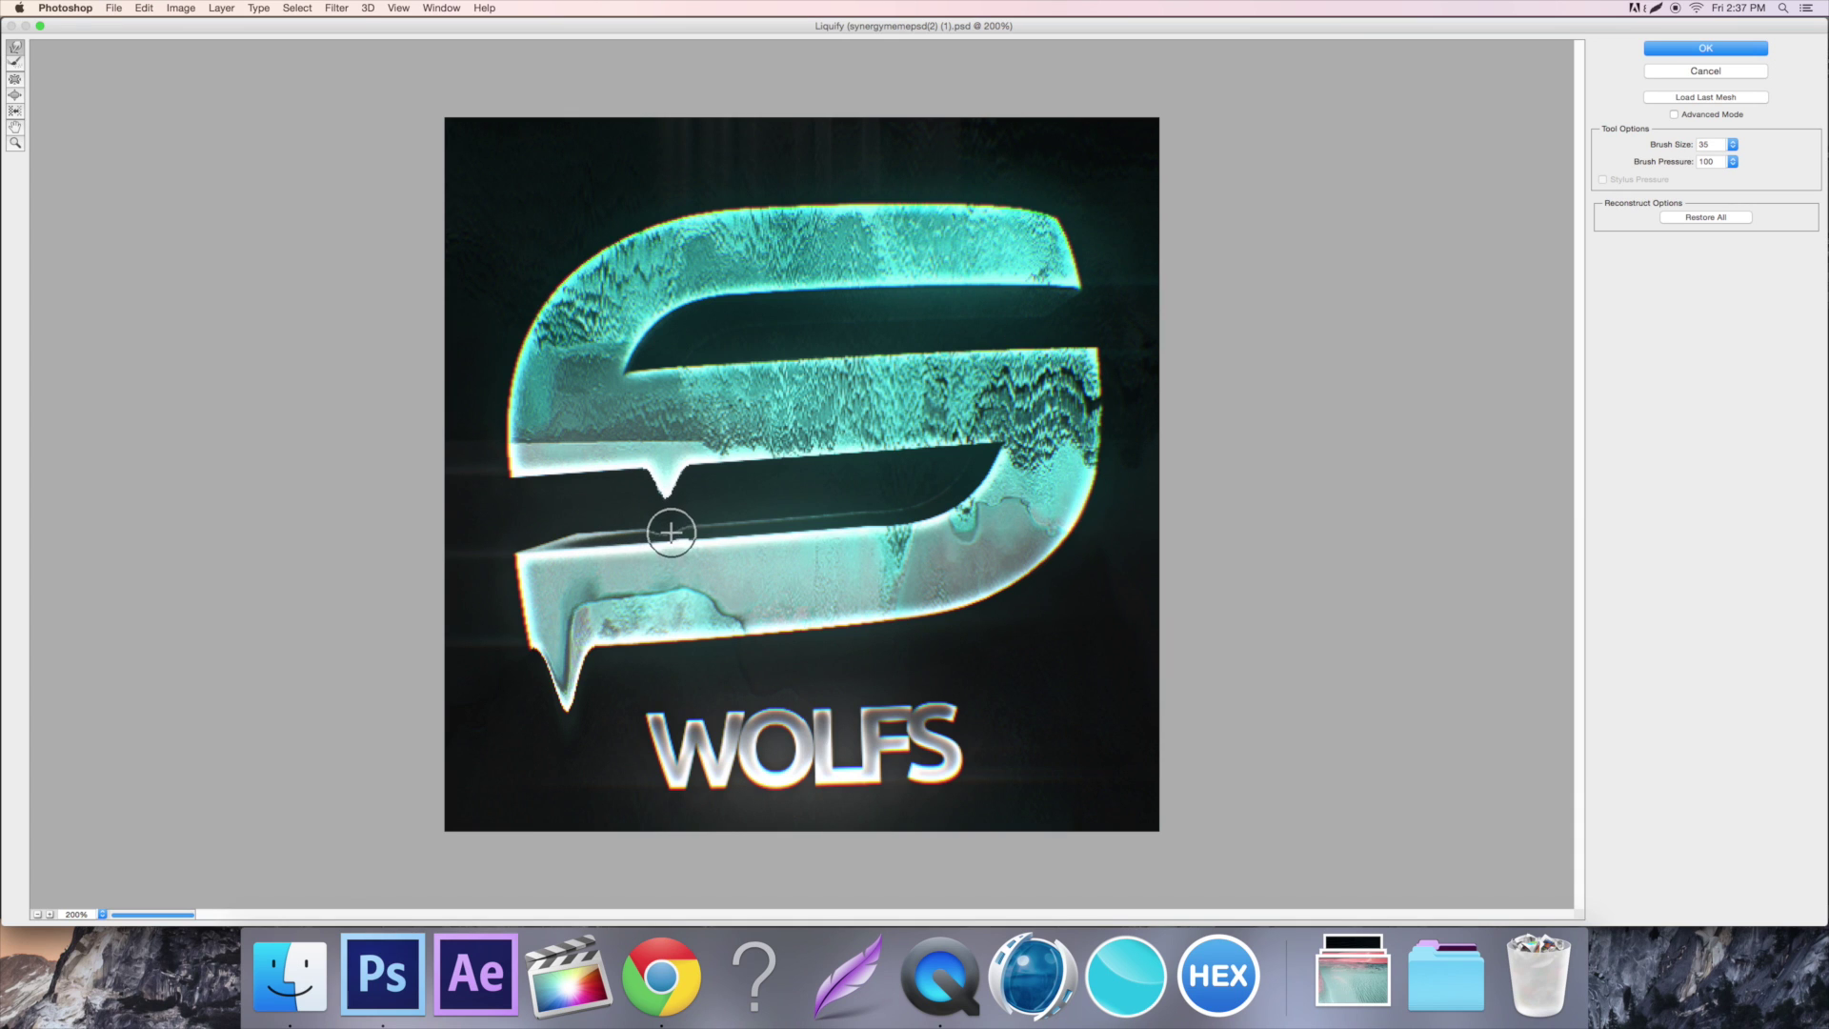
key("super+z")
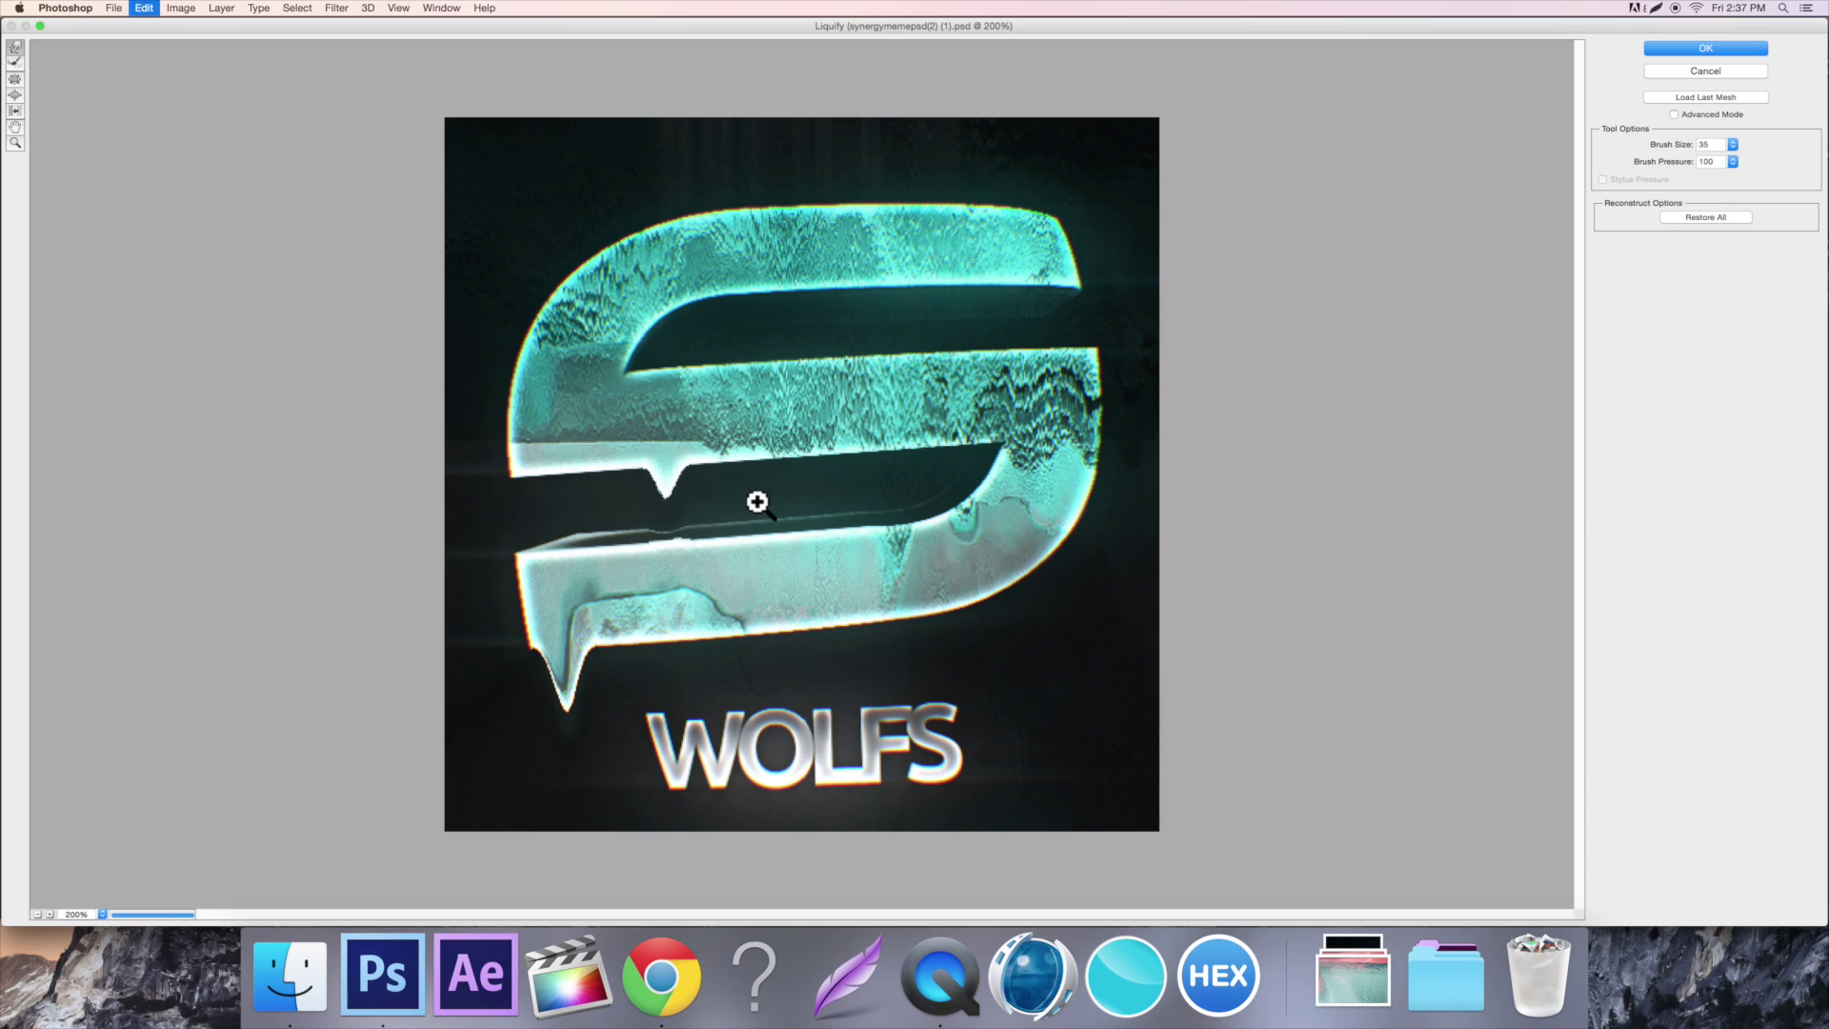
left_click_drag(1036, 279, 1030, 322)
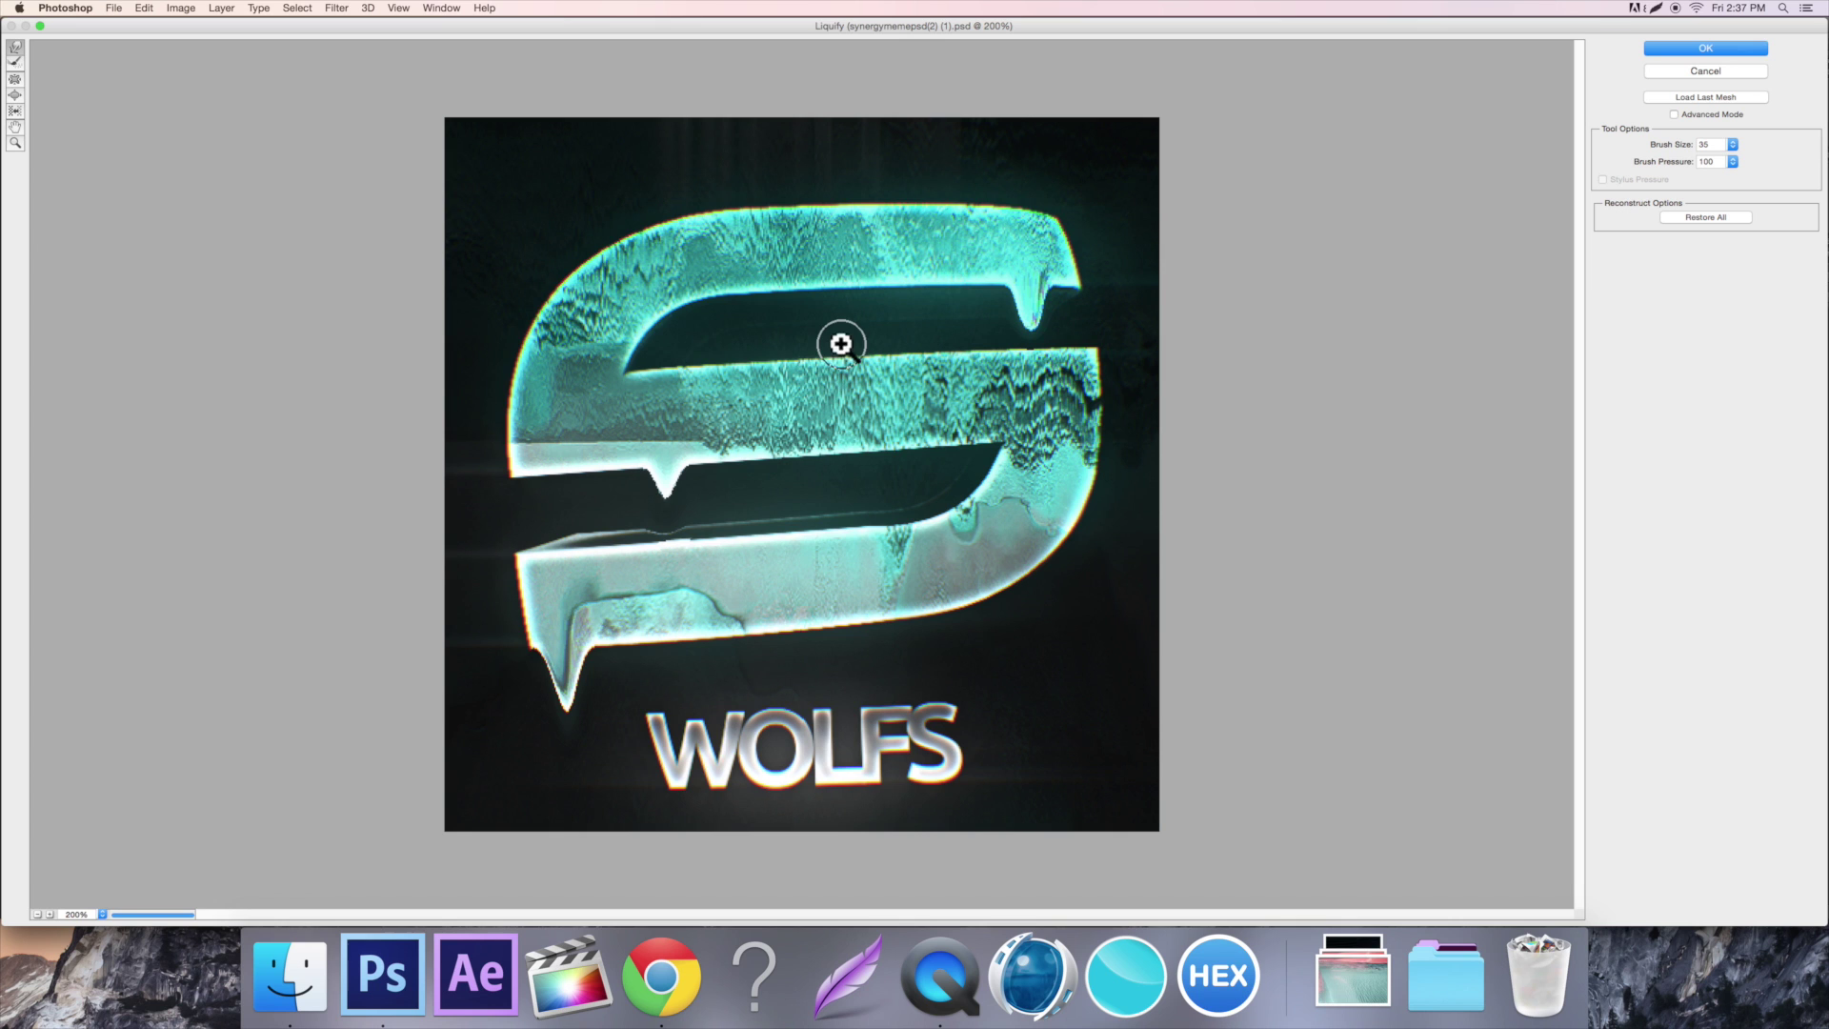
key("super+minus")
key("super+minus")
key("super+minus")
key("super+minus")
key("super+minus")
key("super+minus")
key("super+minus")
key("super+plus")
key("super+plus")
key("super+plus")
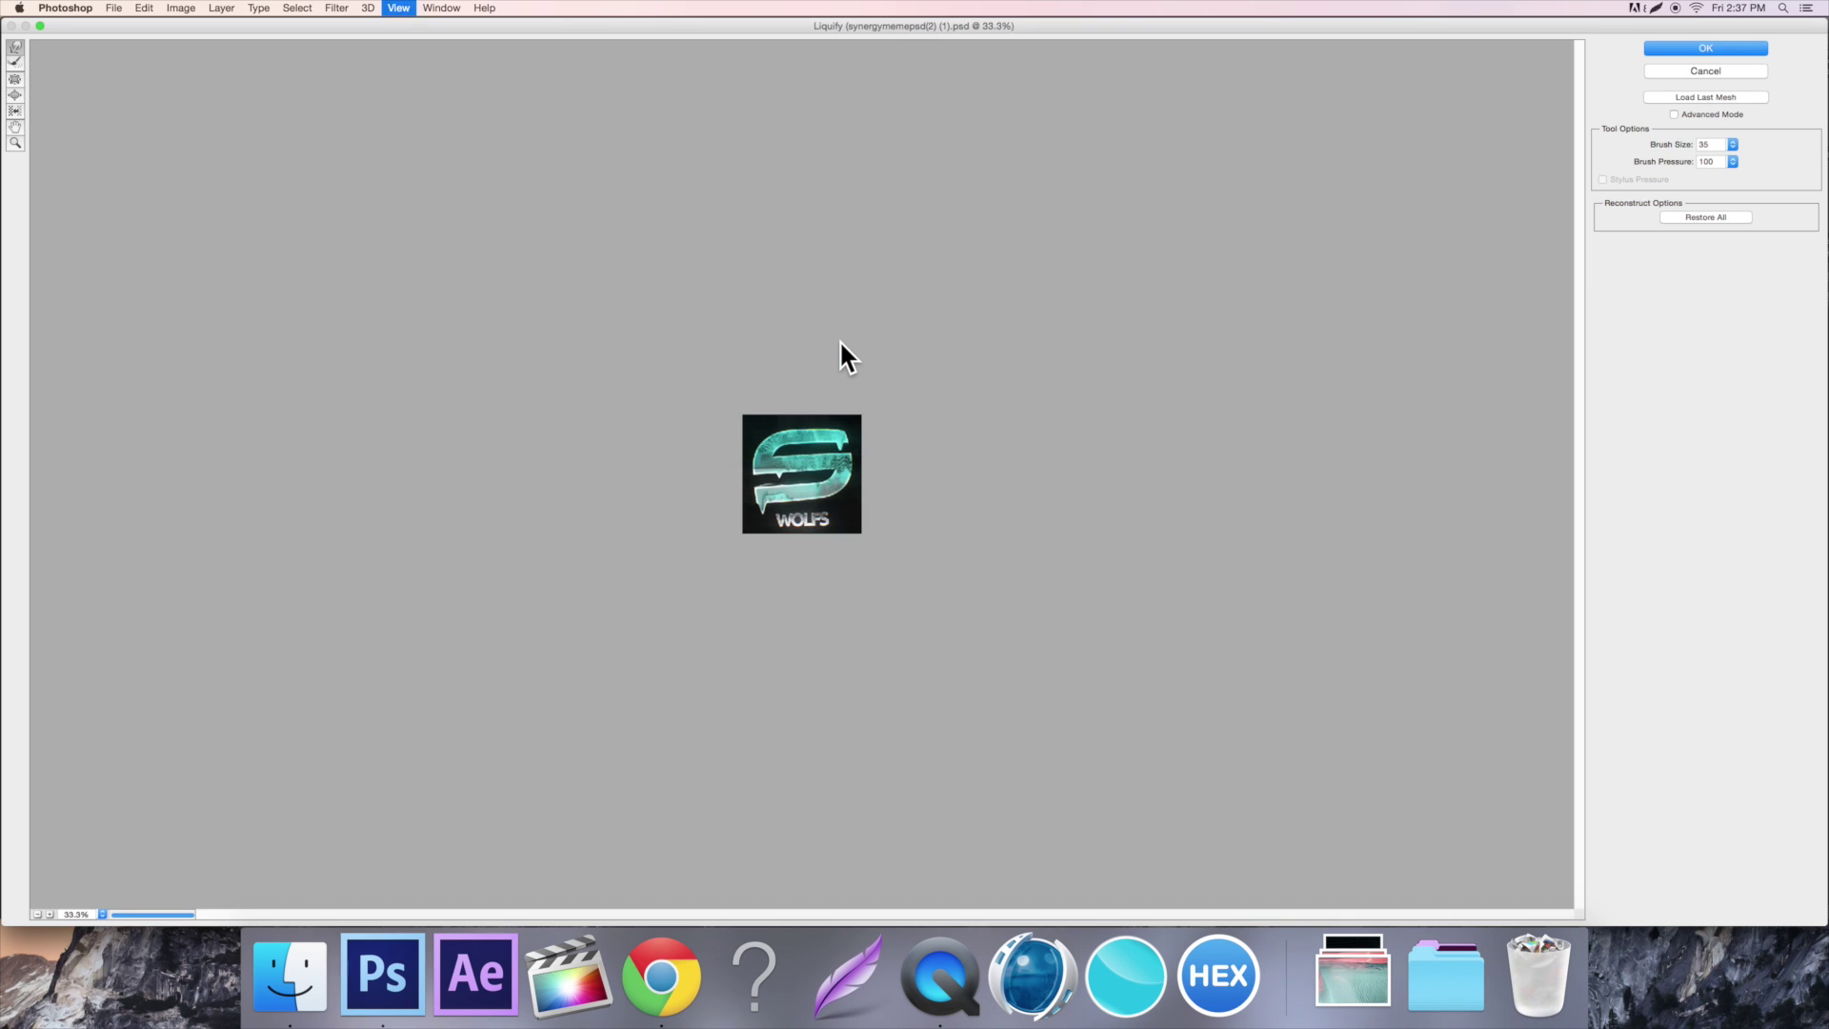
key("super+equal")
key("super+equal")
key("super+equal")
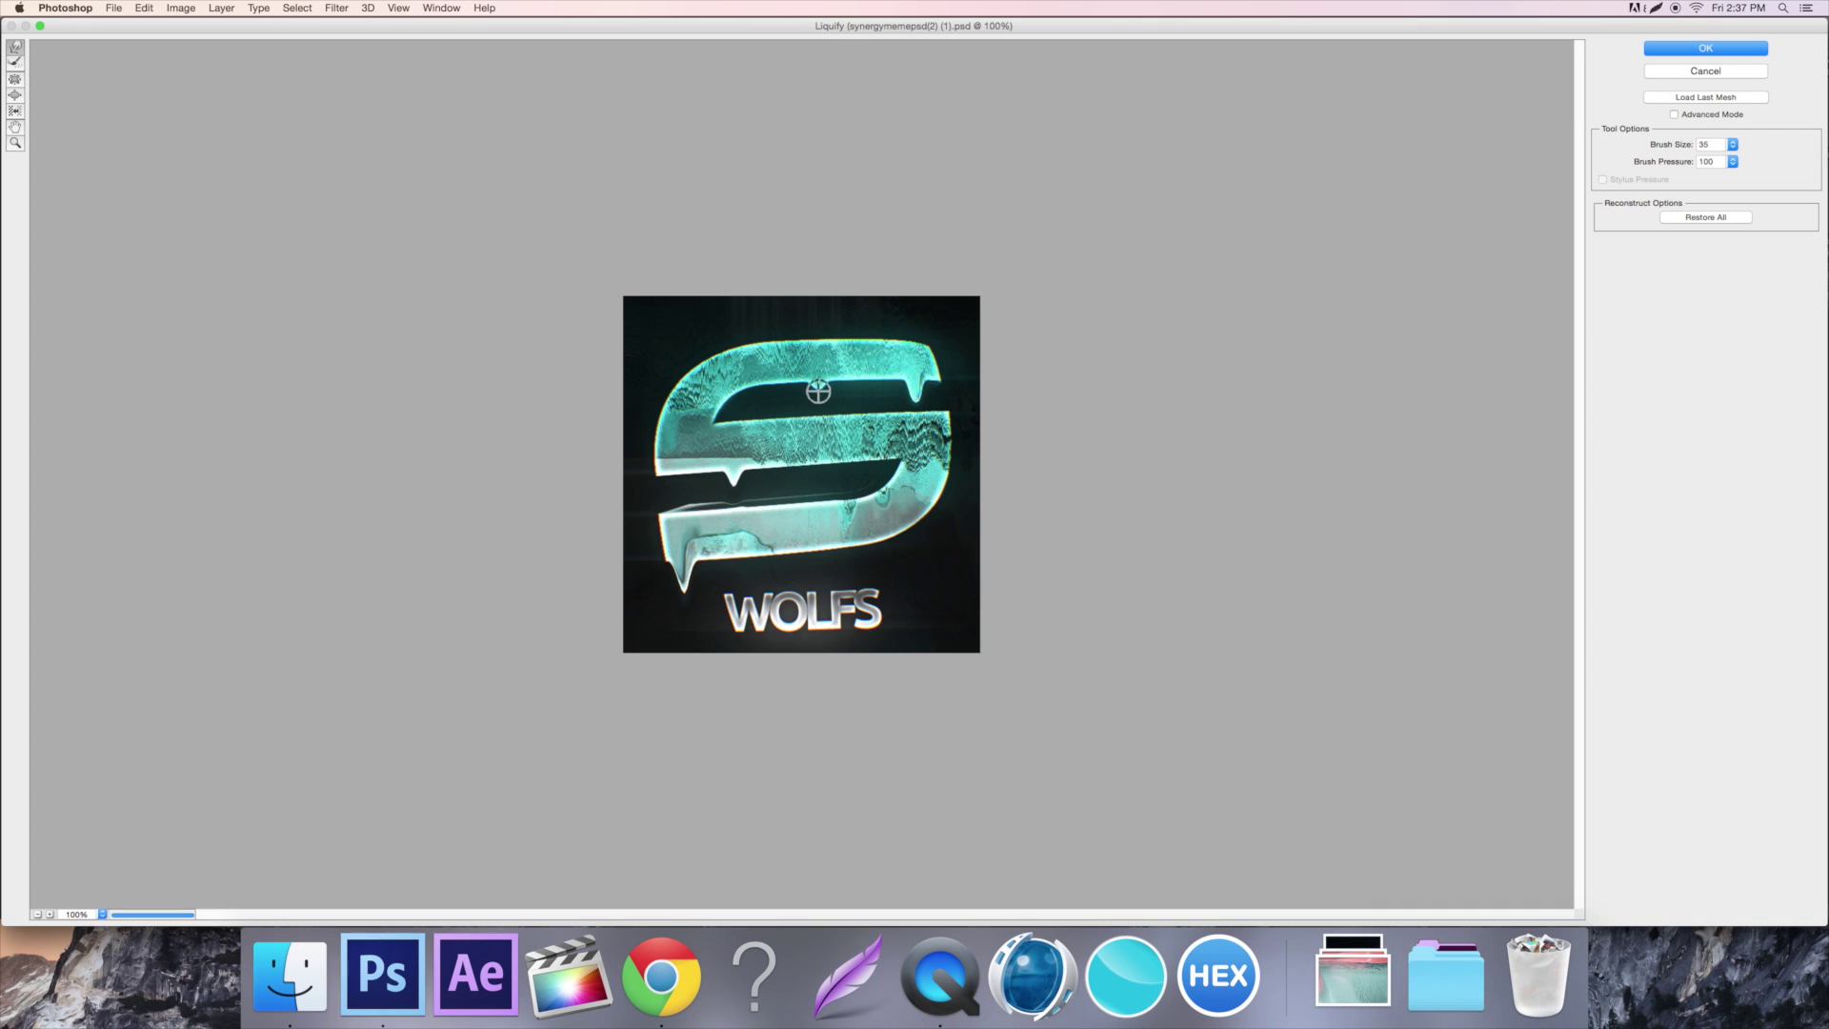
Add small drips below the centre of the S logo's upper arm and the right part of its lower bar
key("super+z")
key("super+space")
key("super+minus")
key("super+minus")
key("super+minus")
key("super+minus")
key("super+minus")
key("super+minus")
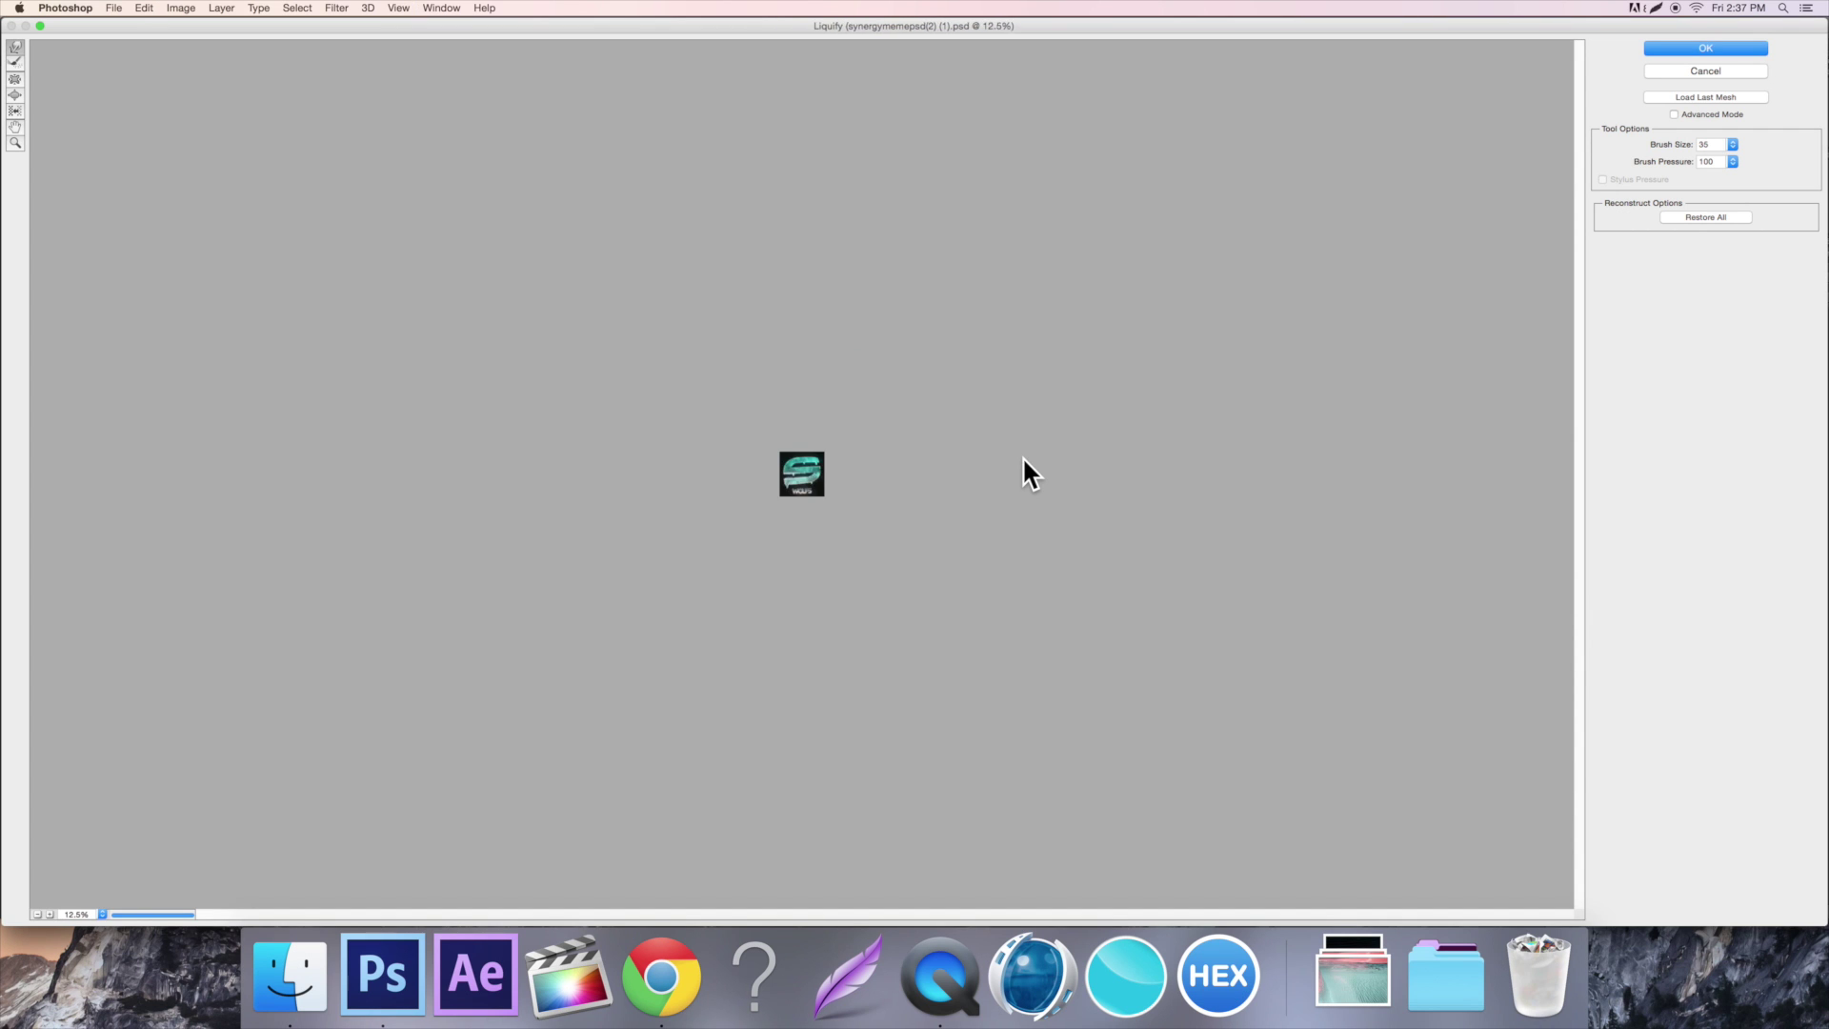
key("super+plus")
key("super+plus")
key("super+plus")
key("super+plus")
key("super+plus")
Set the brush size to 40 and smear the texture downward inside the S logo's upper left and right curves
key("super+plus")
key("super+plus")
key("super+plus")
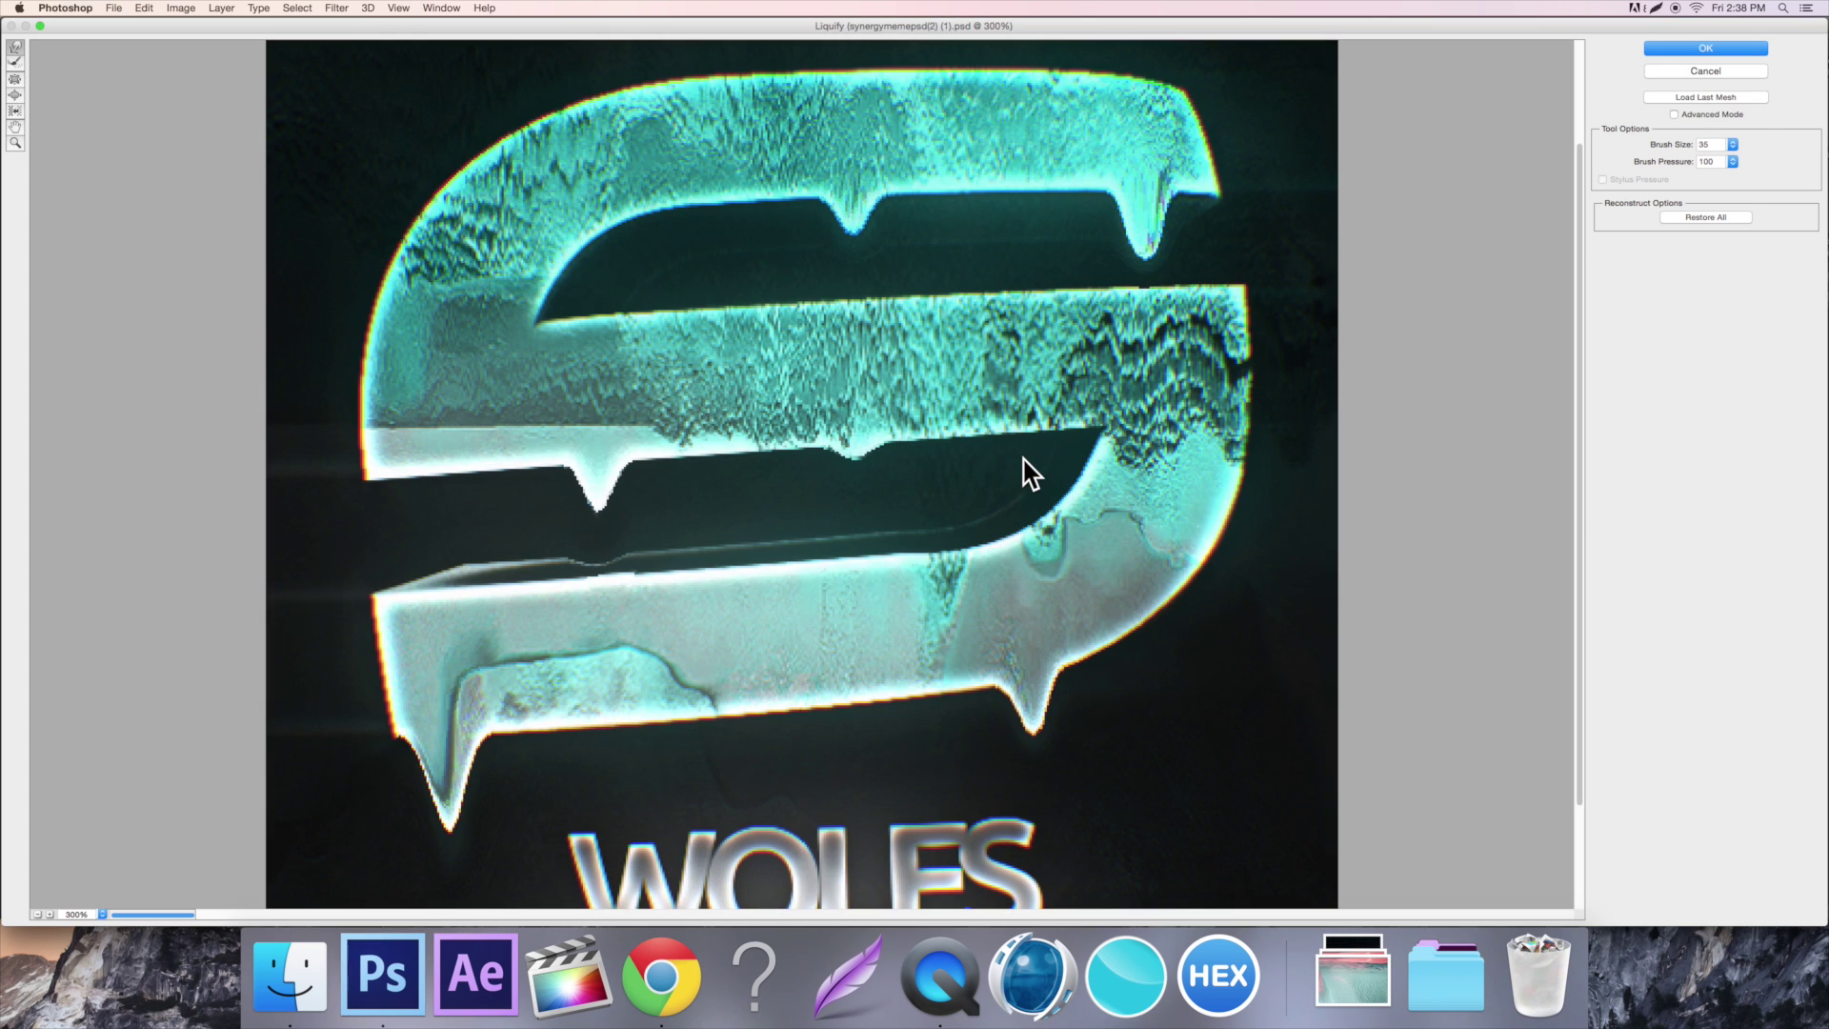
key("super+minus")
key("super+minus")
key("super+plus")
key("super+plus")
key("super+minus")
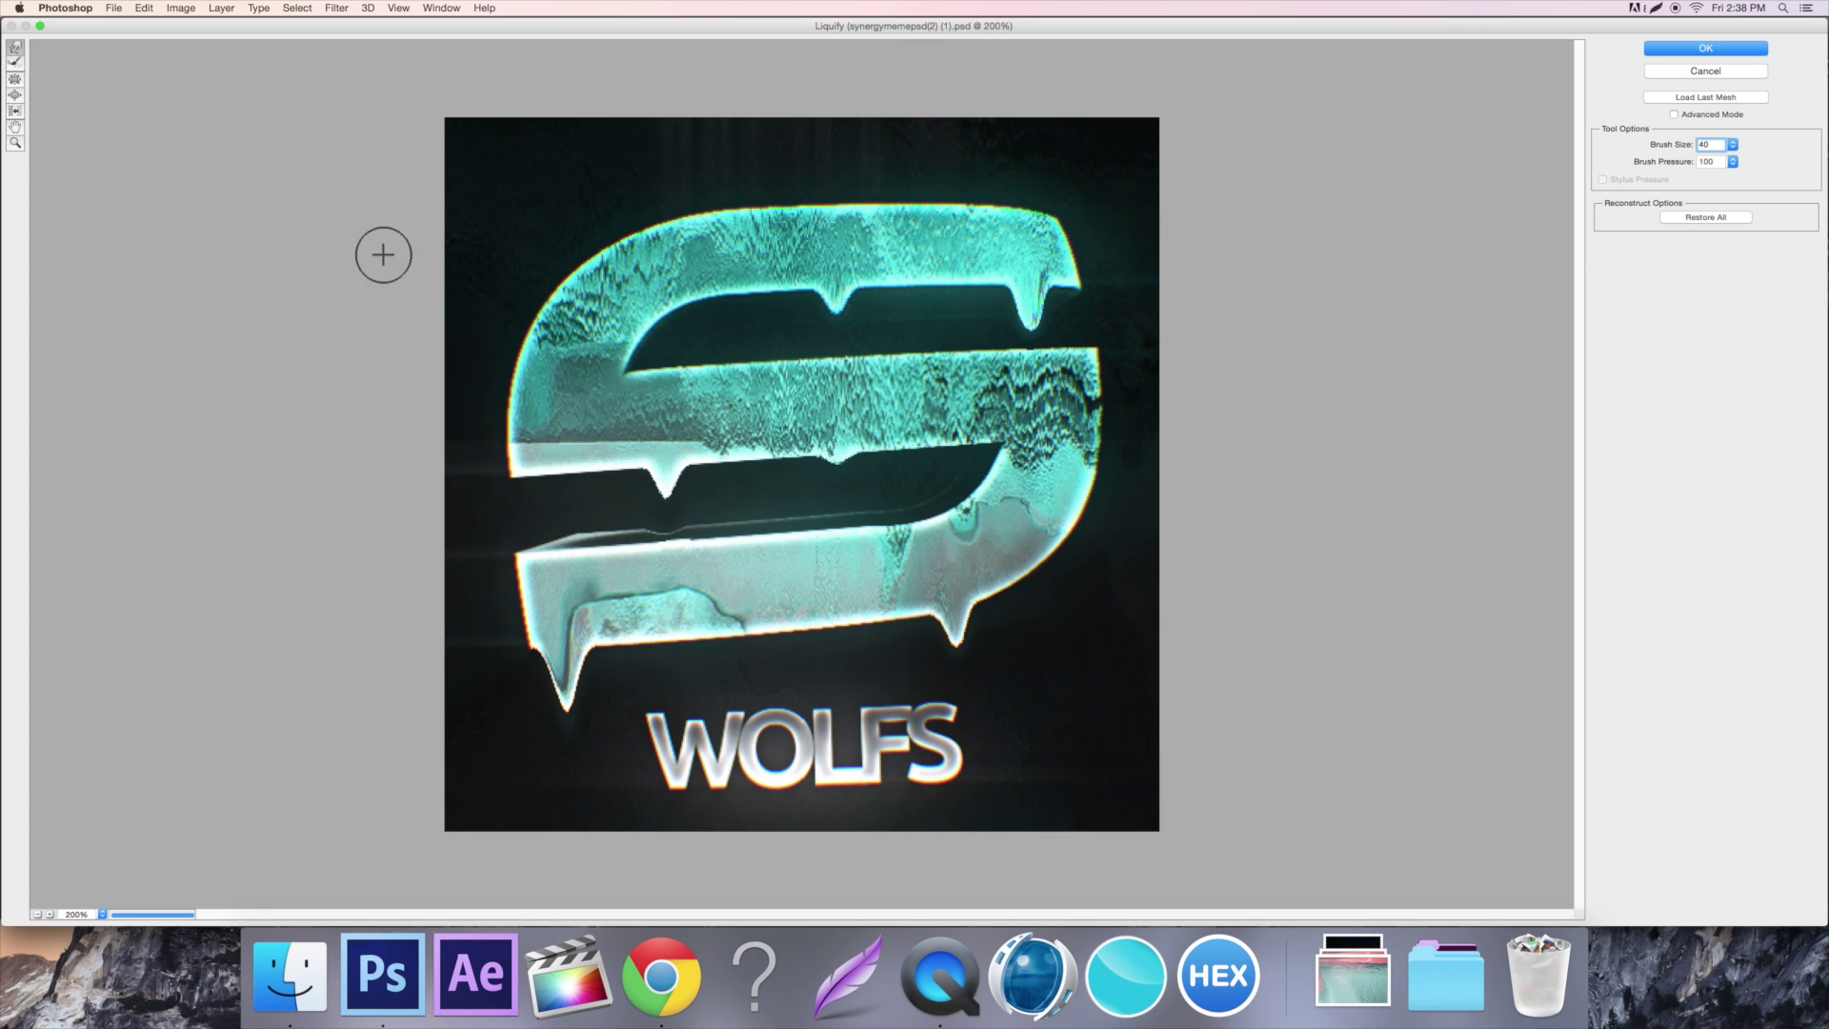
mouse_move(570, 290)
left_mouse_down()
mouse_move(561, 362)
mouse_move(607, 335)
mouse_move(570, 358)
mouse_move(563, 437)
mouse_move(573, 353)
mouse_move(577, 434)
mouse_move(708, 366)
left_mouse_up()
mouse_move(981, 409)
left_mouse_down()
mouse_move(1058, 448)
mouse_move(1058, 514)
mouse_move(1043, 496)
mouse_move(1061, 523)
mouse_move(1037, 497)
mouse_move(1005, 548)
mouse_move(1063, 420)
mouse_move(1062, 481)
mouse_move(1068, 376)
left_mouse_up()
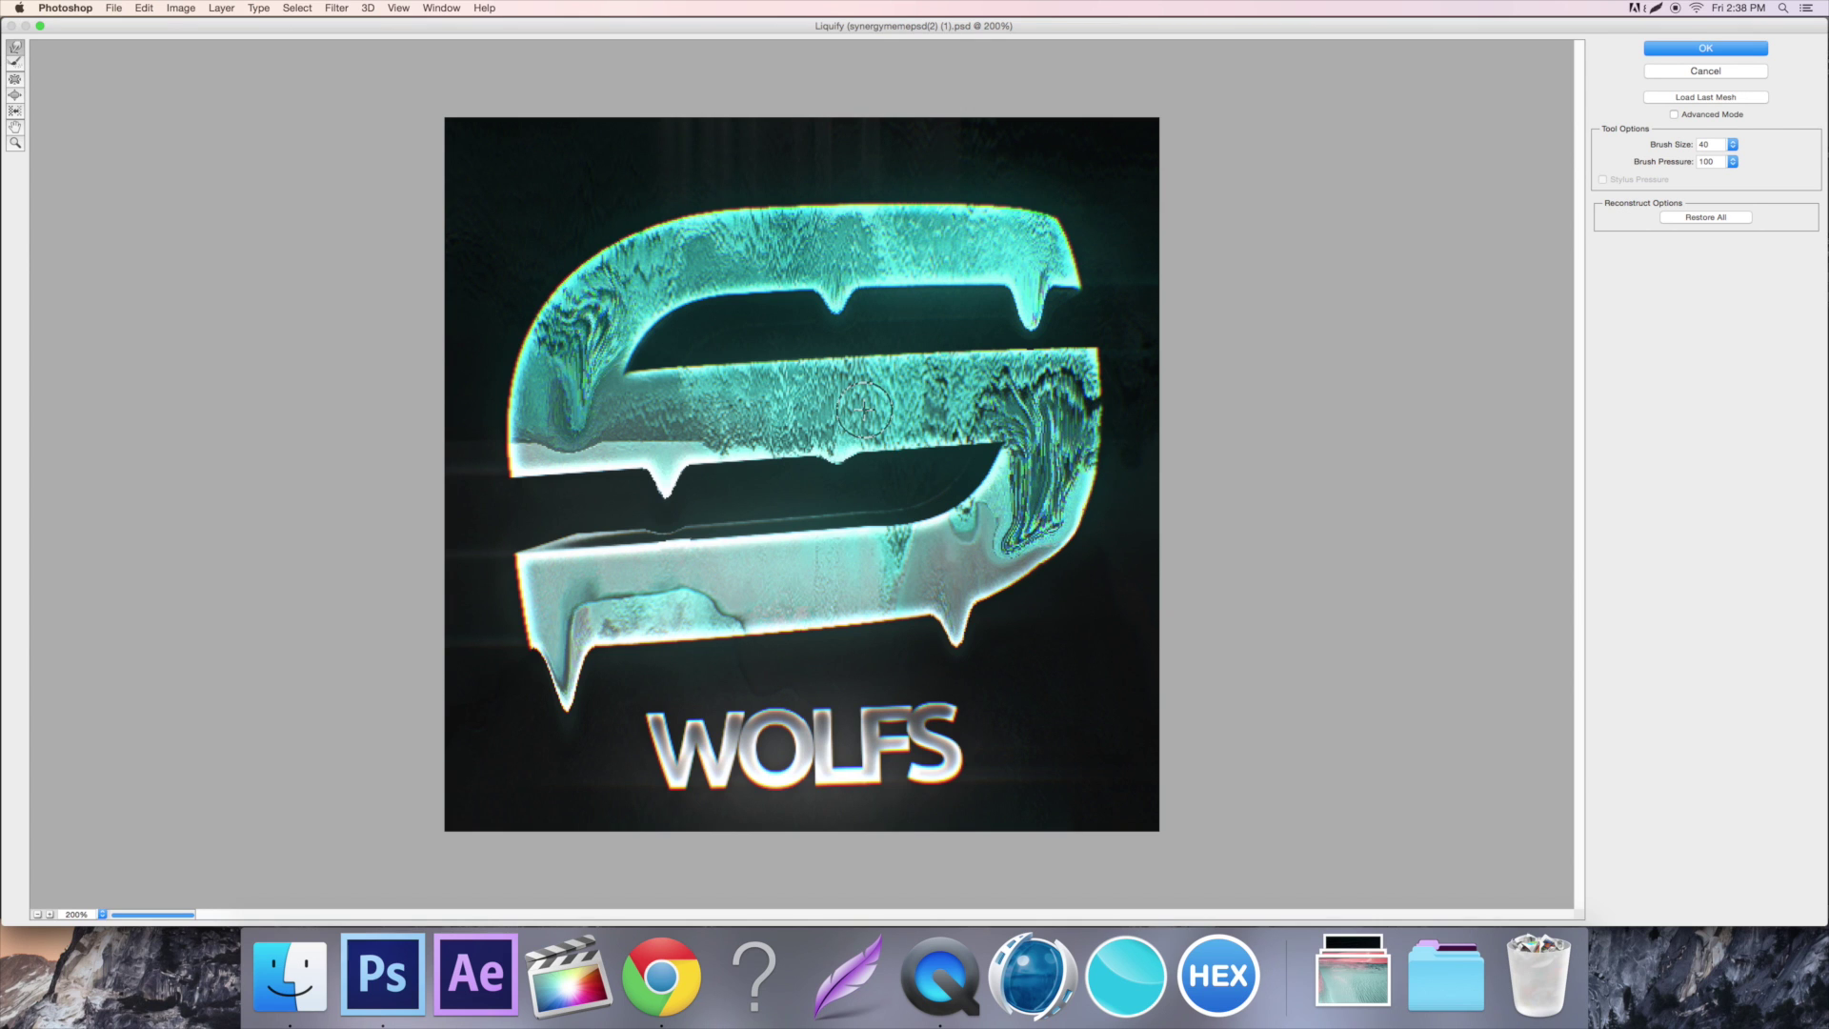
Examine the drips and smeared texture on the S logo both close up and at reduced size
key("super+minus")
key("super+minus")
key("super+minus")
key("super+minus")
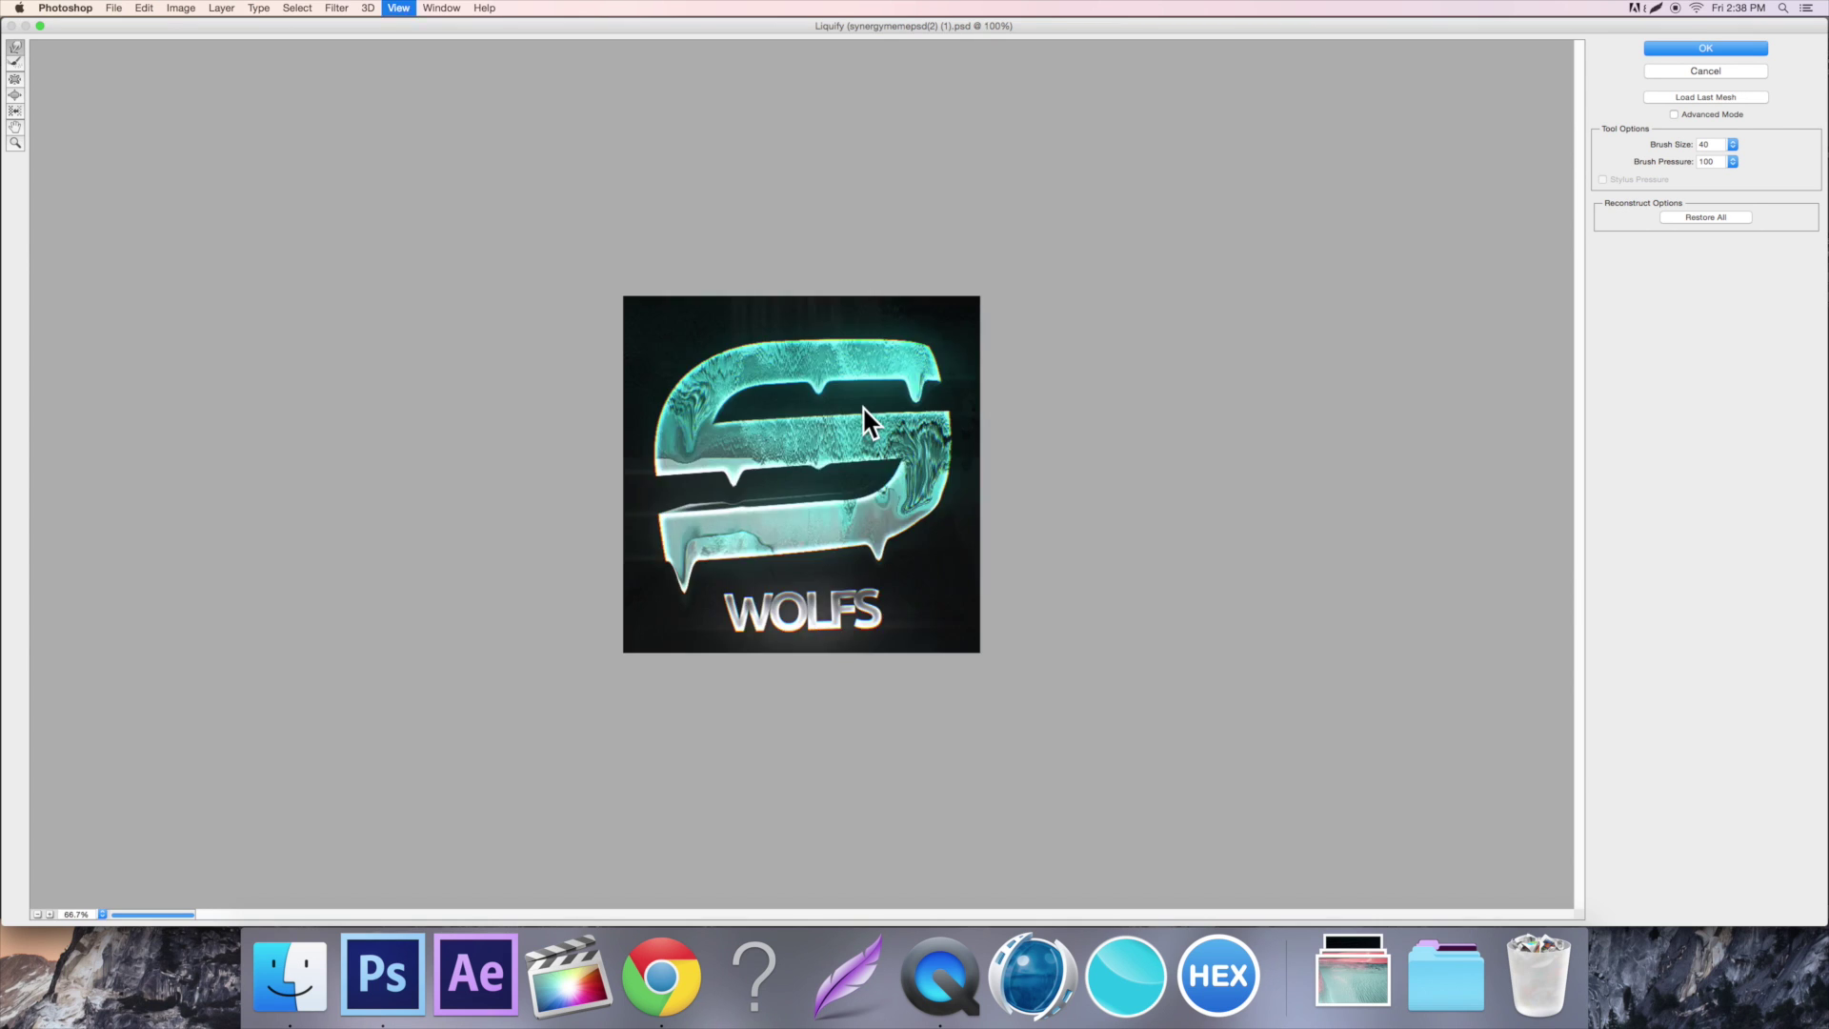
key("super+plus")
key("super+plus")
key("super+plus")
key("super+plus")
key("super+plus")
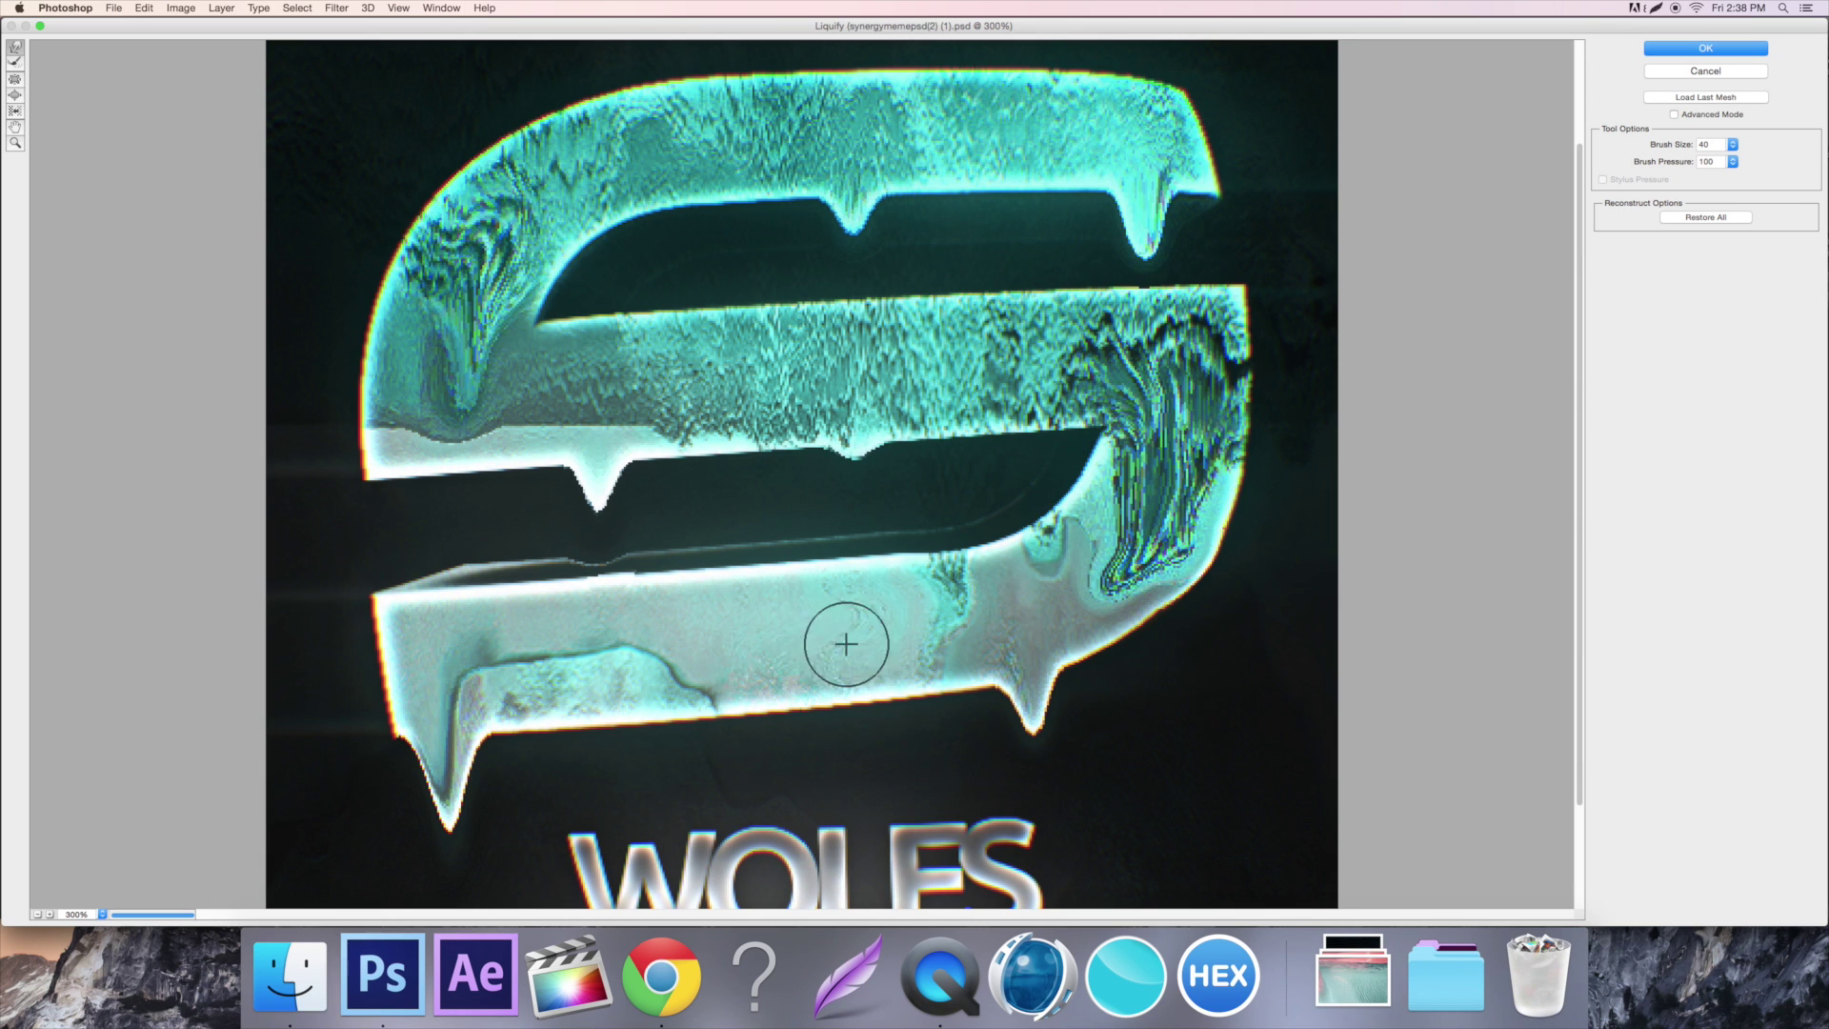
key("super+minus")
key("super+minus")
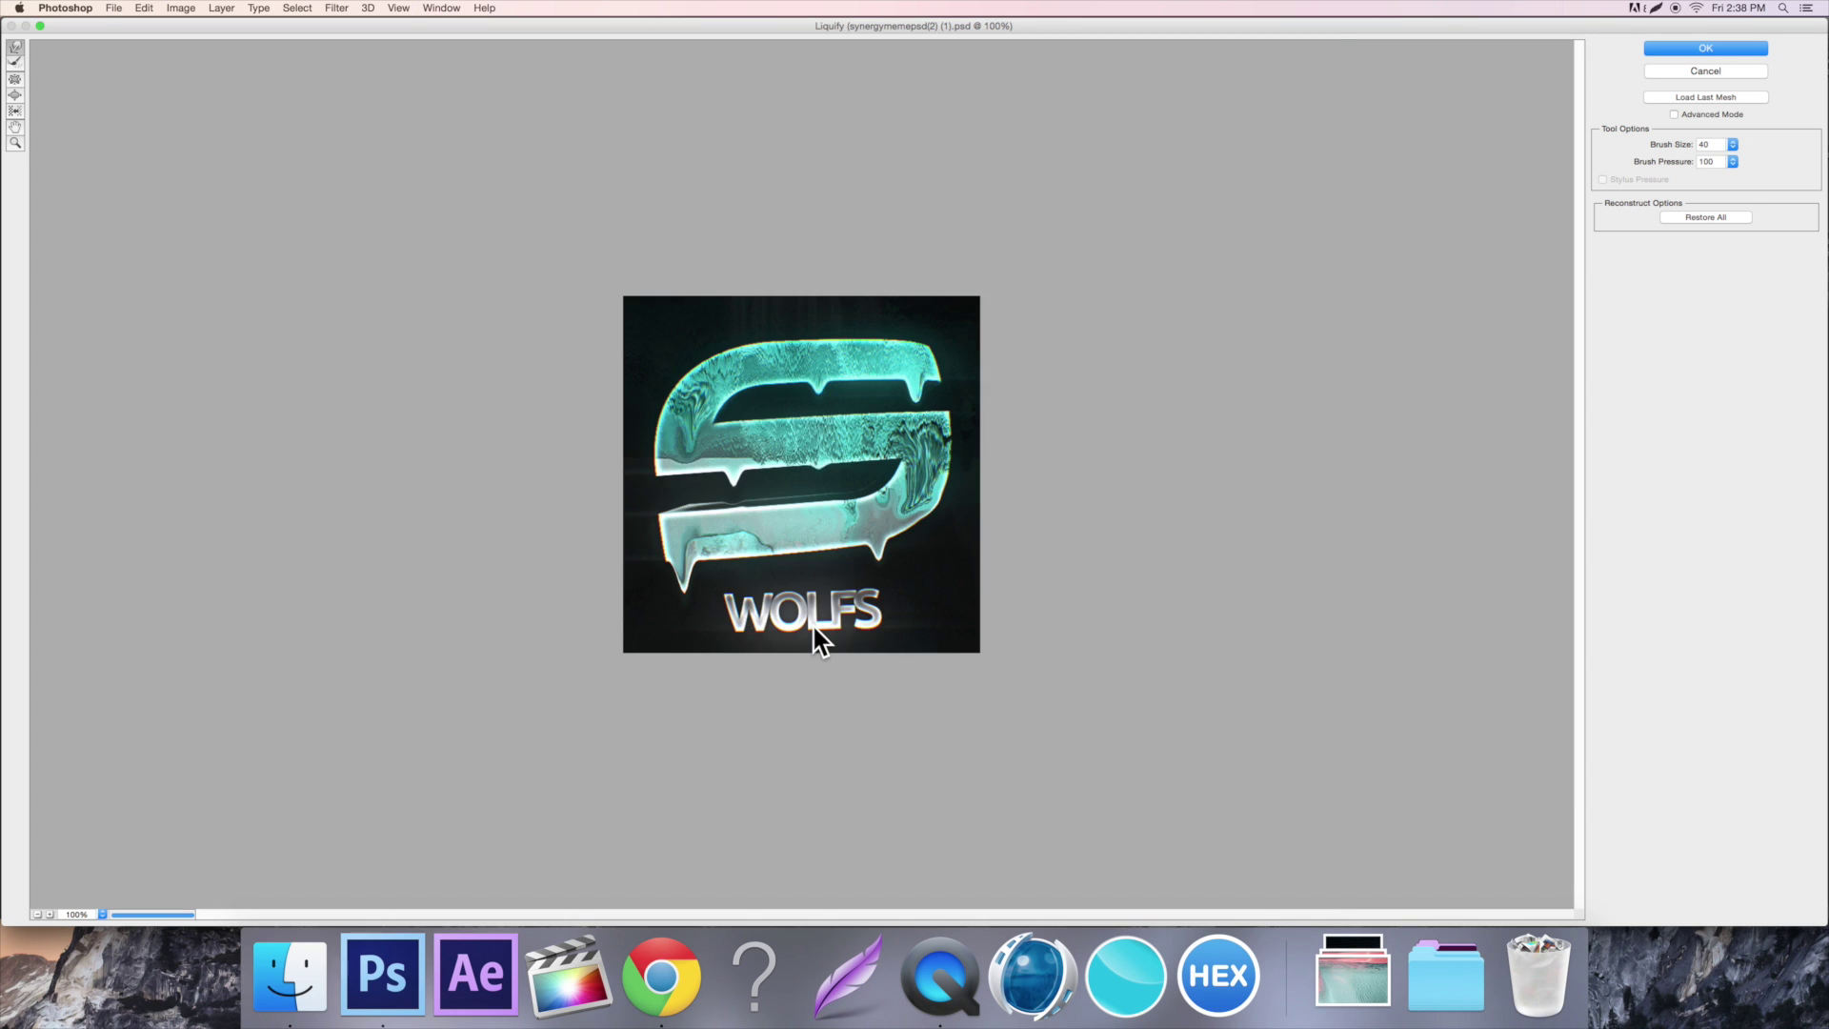
key("super+plus")
key("super+plus")
key("super+minus")
key("super+minus")
key("super+plus")
key("super+plus")
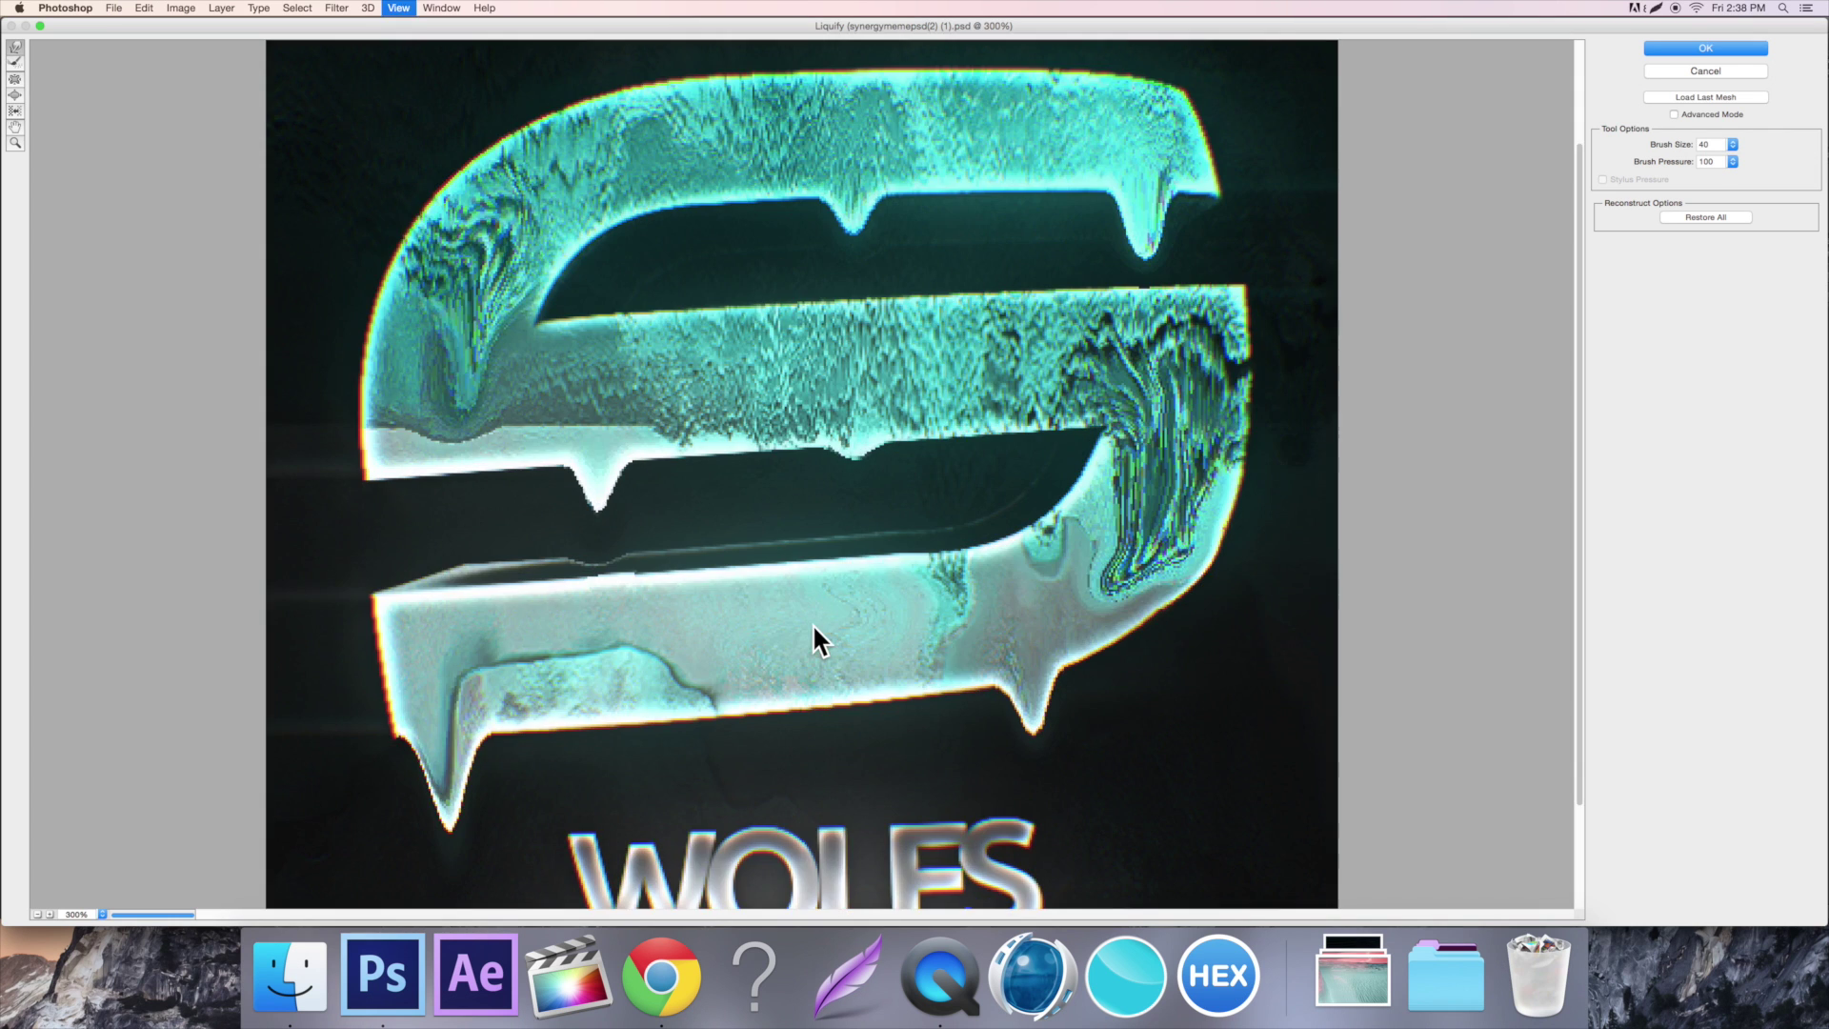
key("super+minus")
key("super+minus")
key("super+plus")
key("super+plus")
key("super+minus")
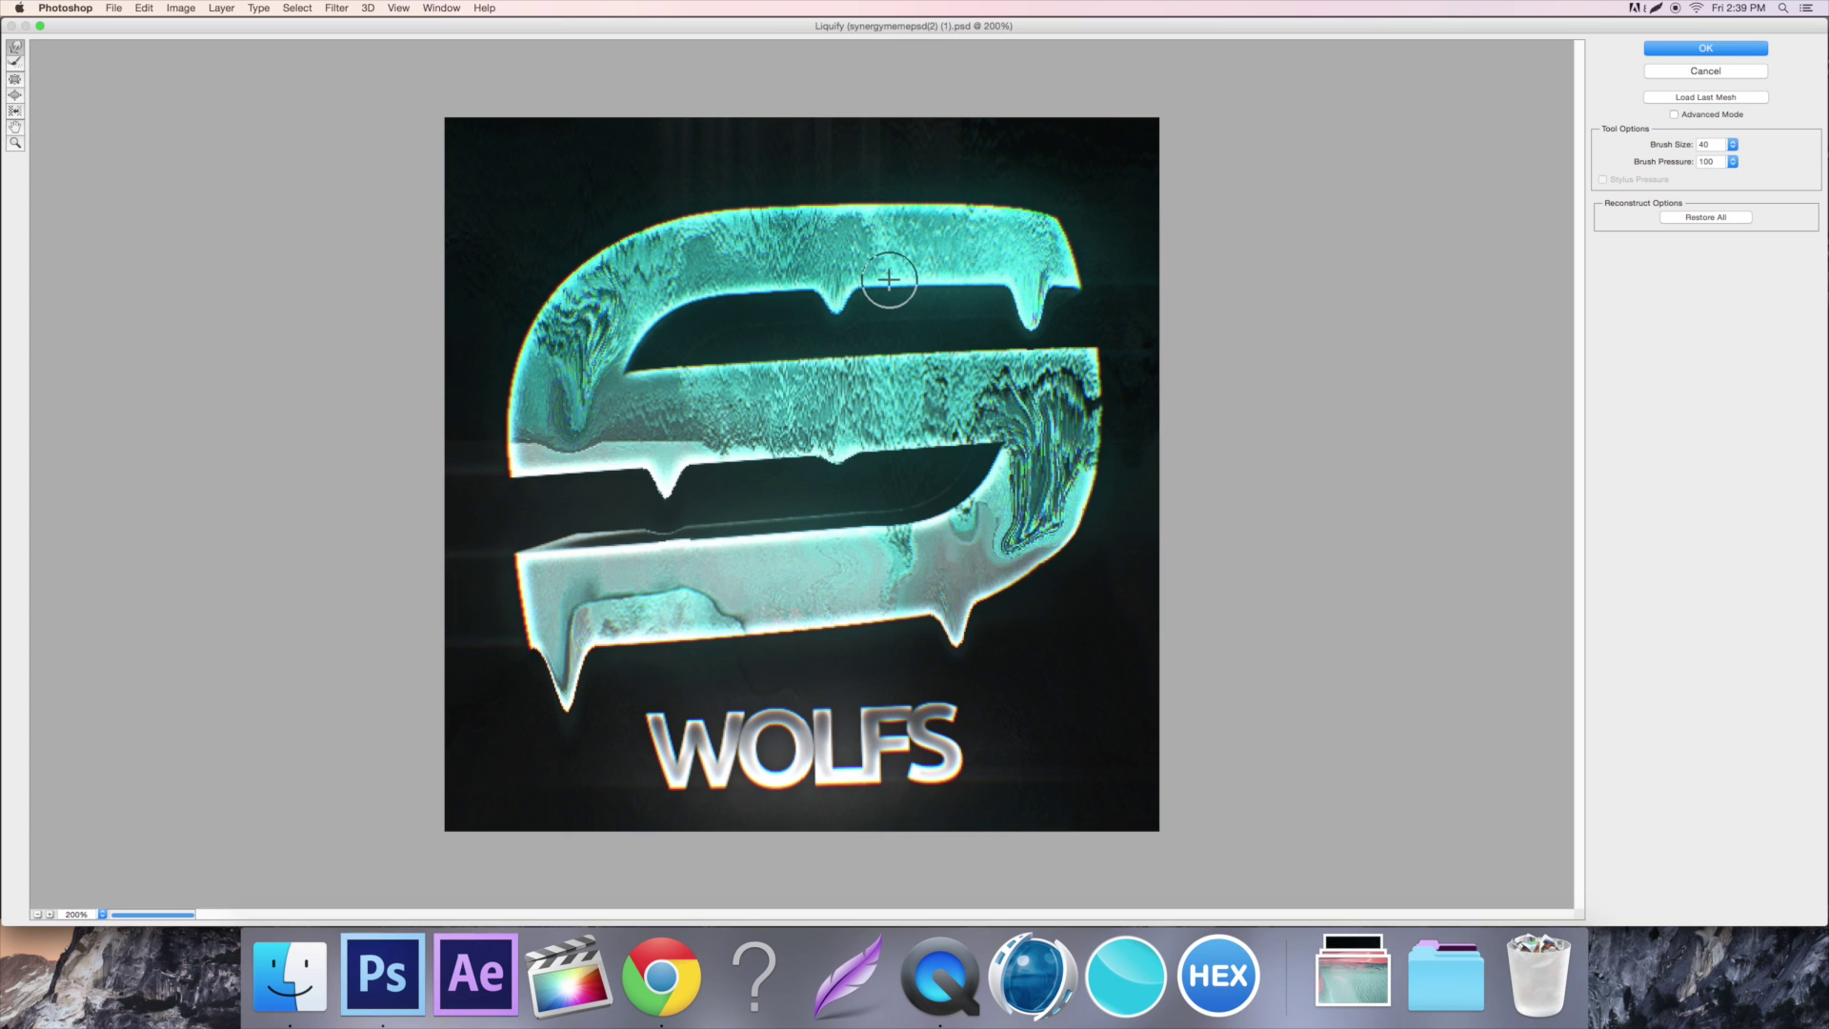
key("super+equal")
key("super+minus")
key("super+minus")
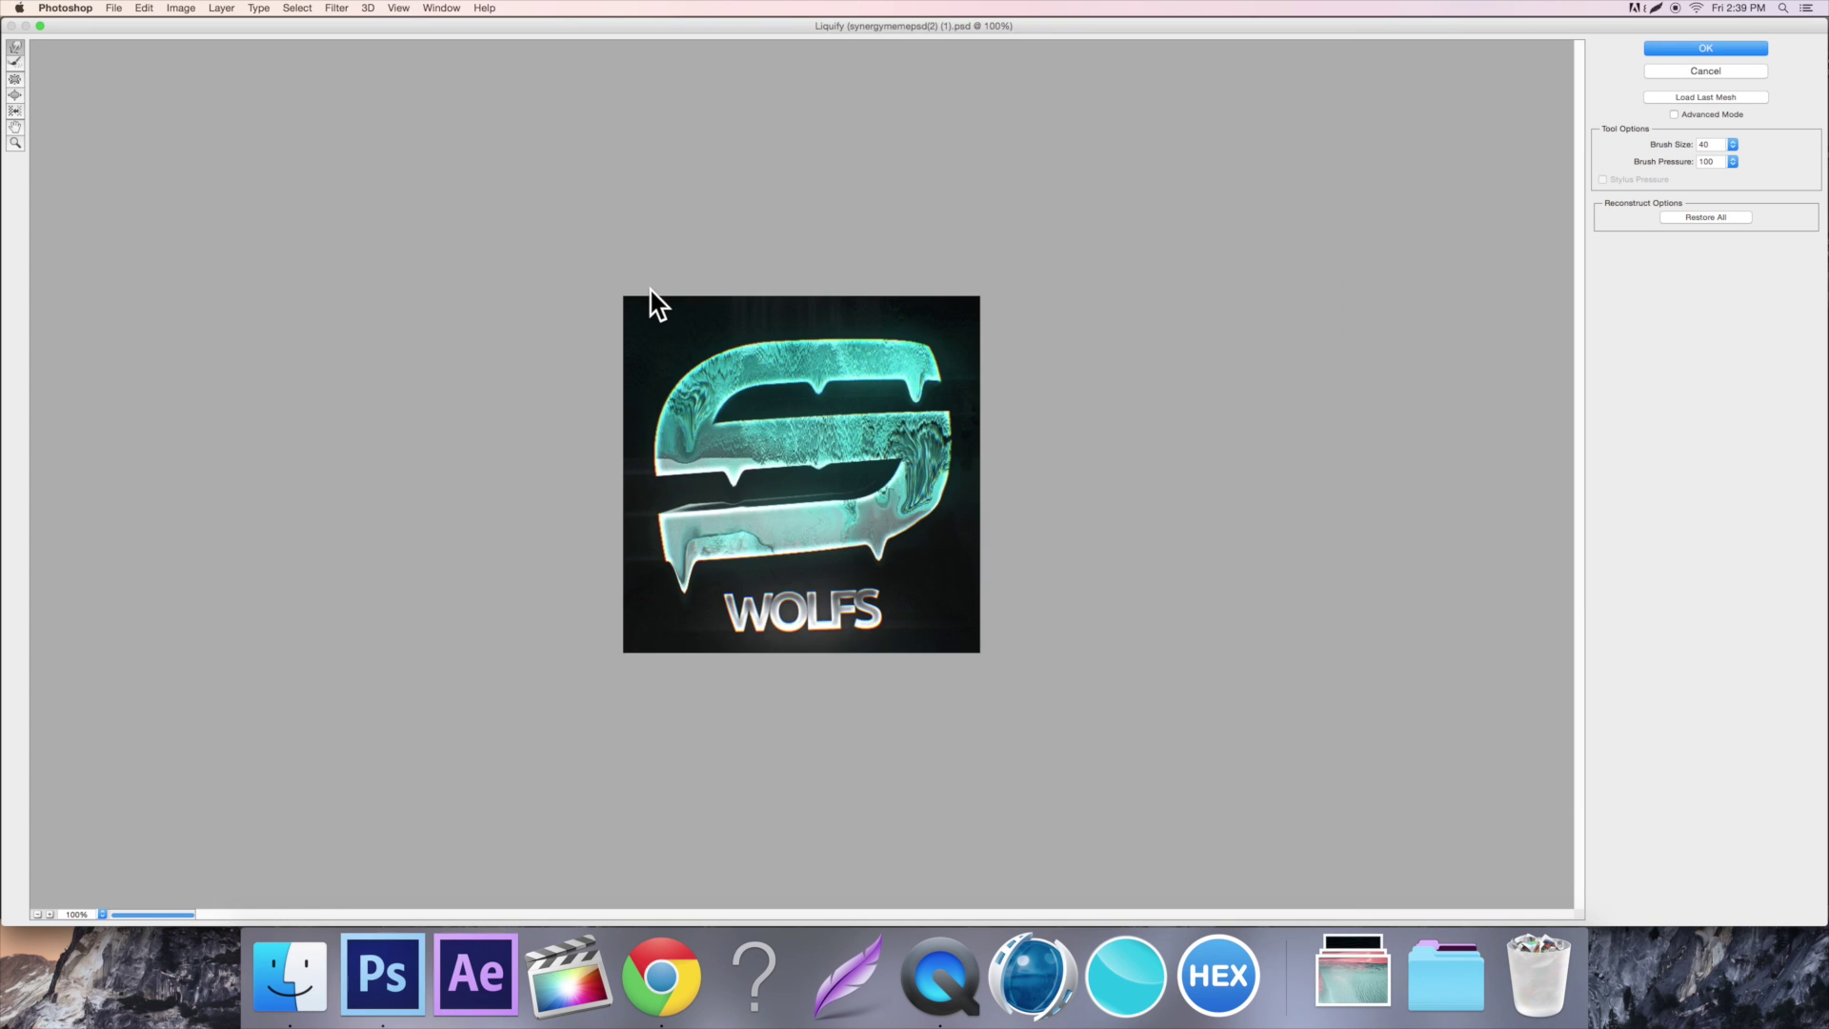
key("super+equal")
key("super+equal")
key("super+minus")
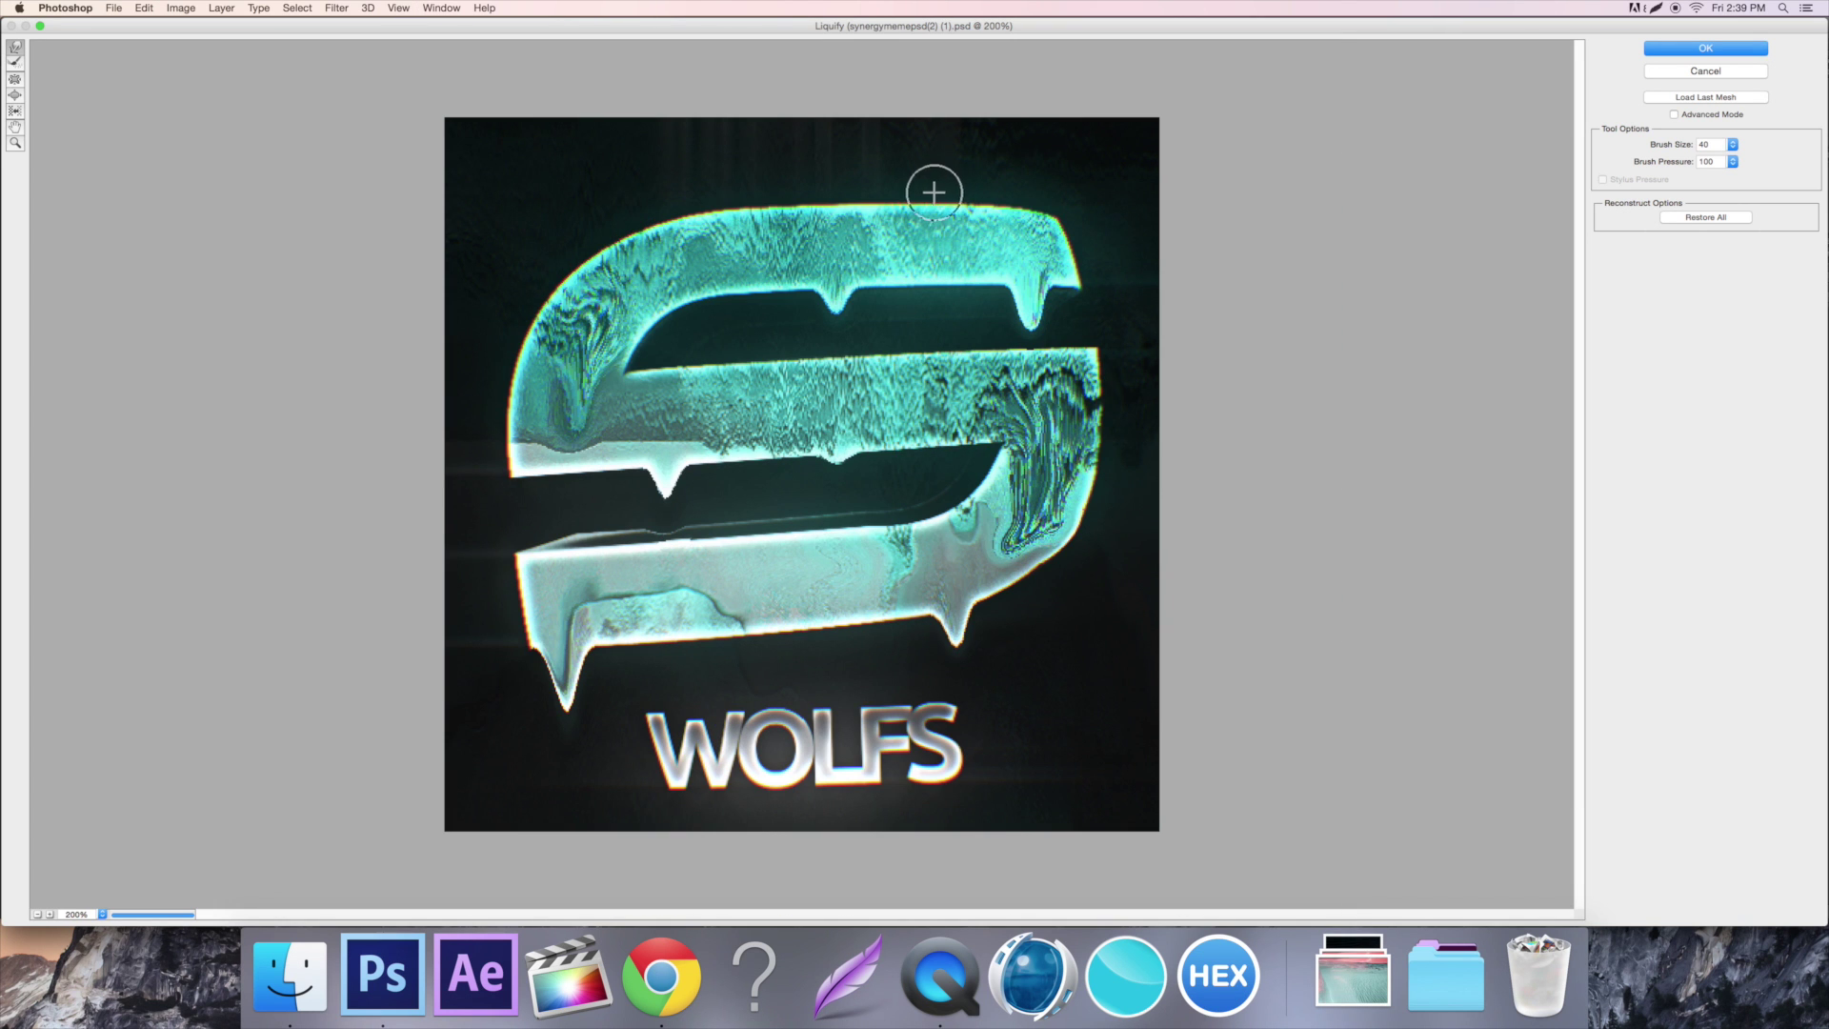
Apply the Liquify distortion and toggle the avi copy layer's visibility to compare the logo before and after
key("Return")
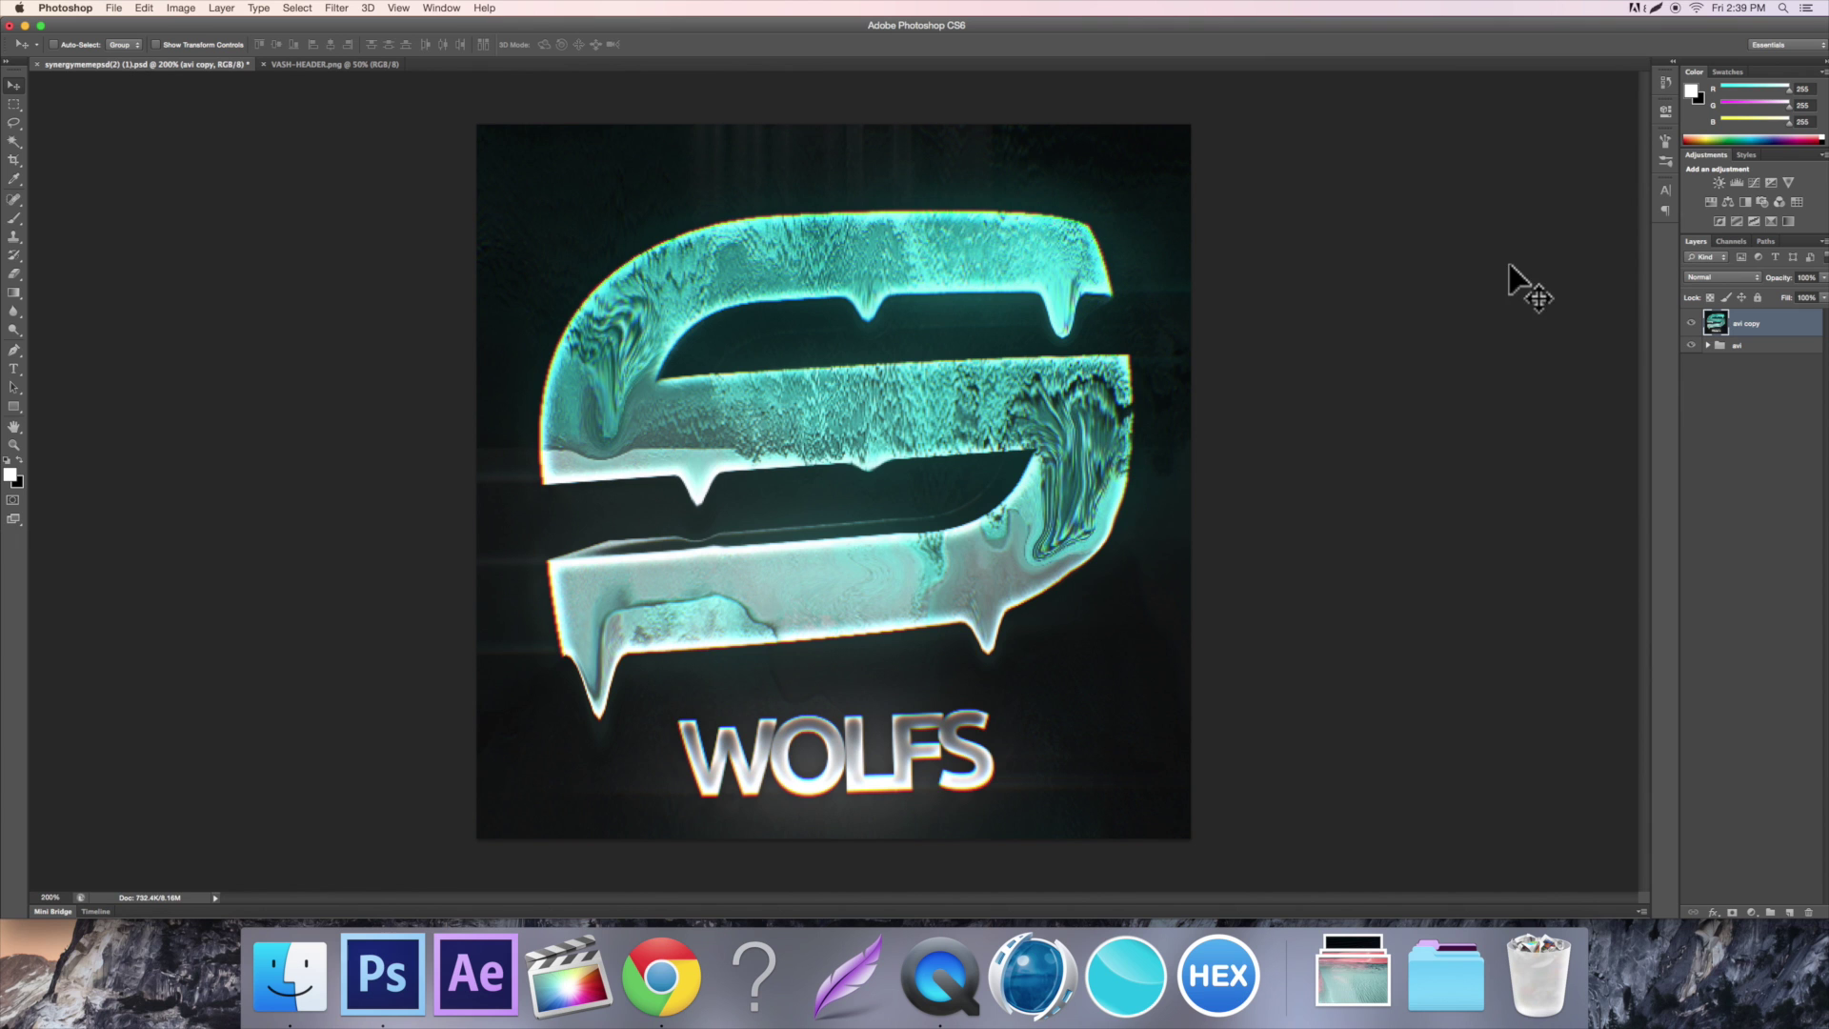
left_click(1693, 324)
left_click(1693, 324)
left_click(1693, 324)
left_click(1693, 324)
left_click(1693, 324)
left_click(1693, 323)
left_click(1693, 324)
left_click(1693, 324)
Switch to VASH-HEADER.png and examine the liquified drips on its lettering up close as a reference
left_click(334, 63)
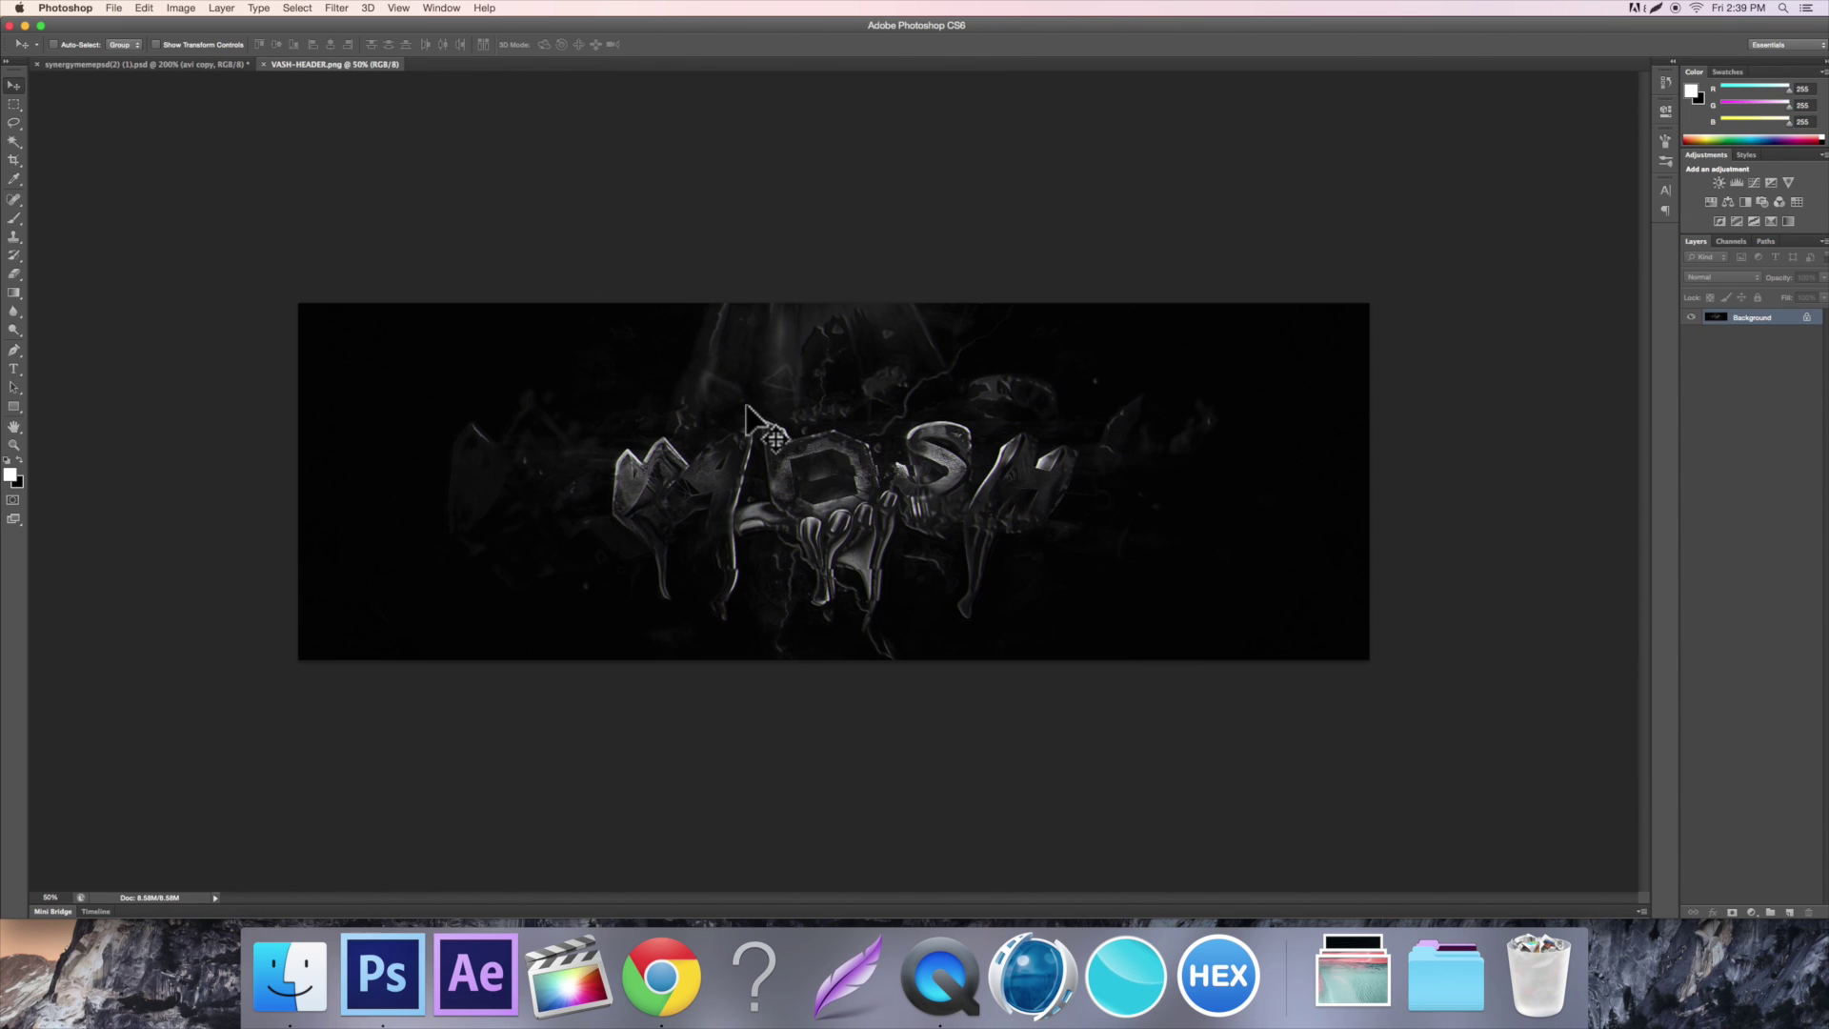
scroll(747, 408, "up", 3)
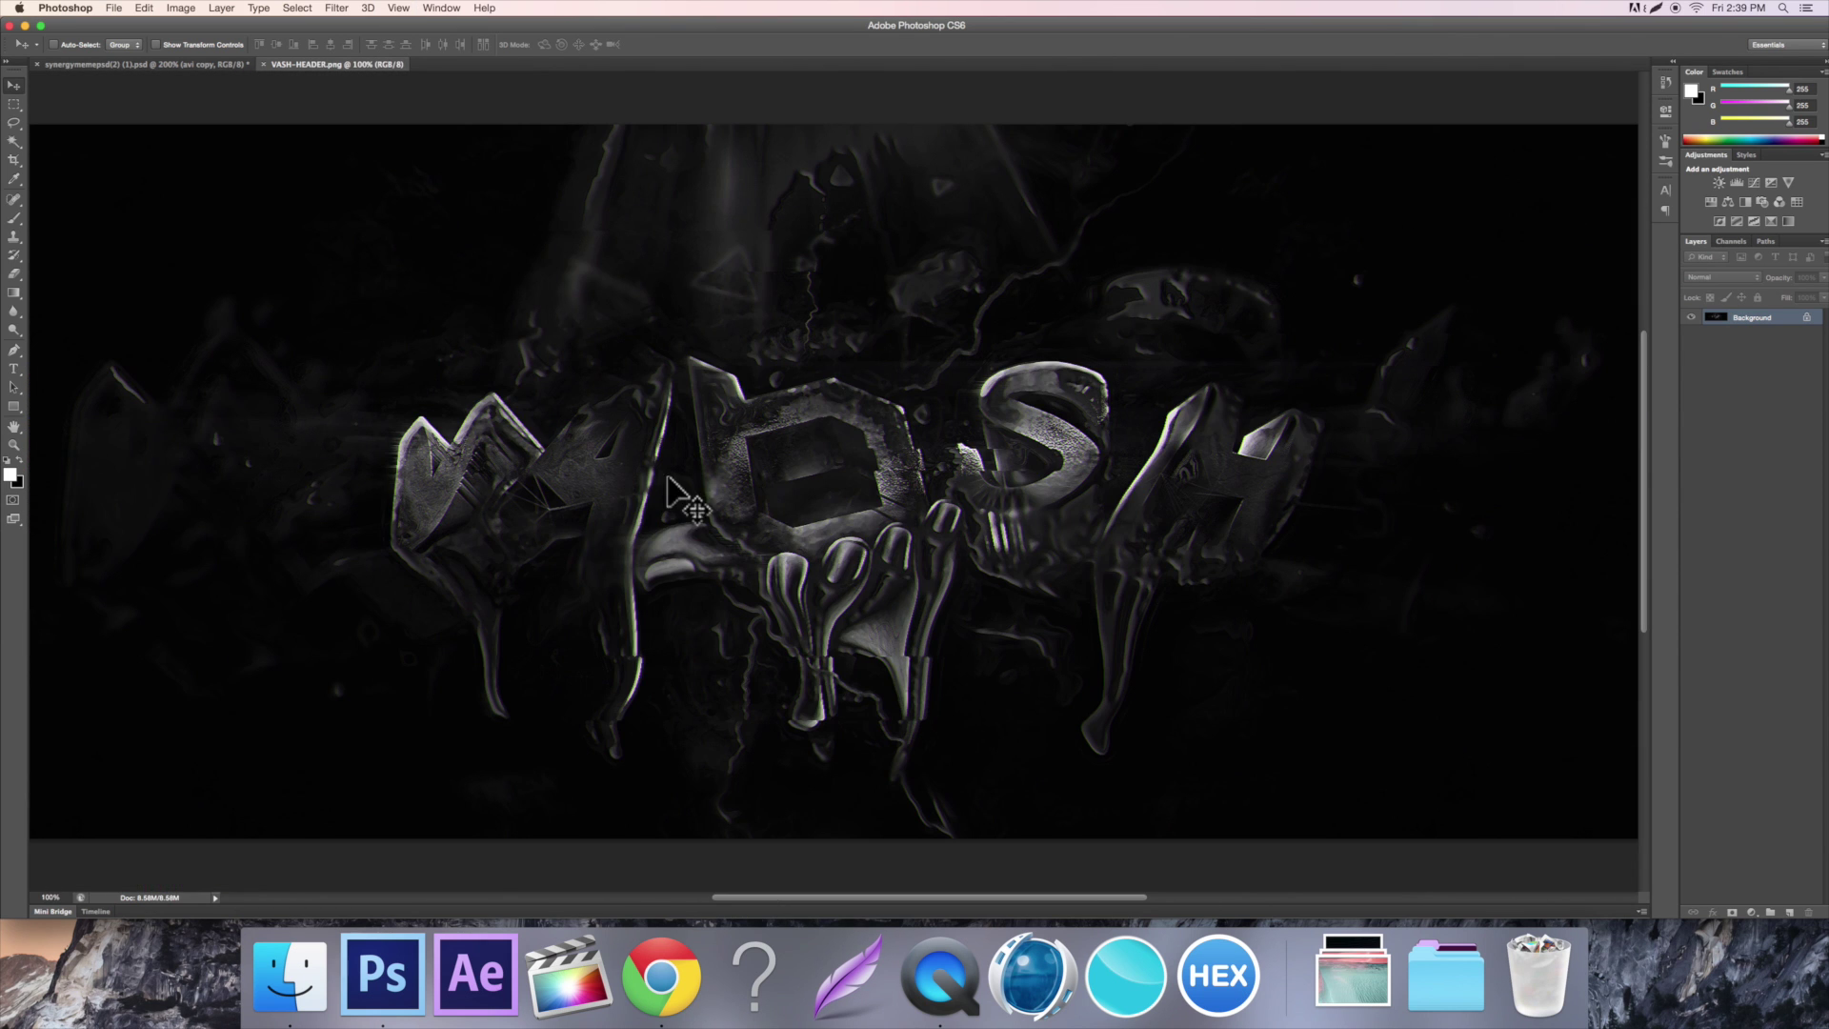
scroll(962, 648, "up", 3)
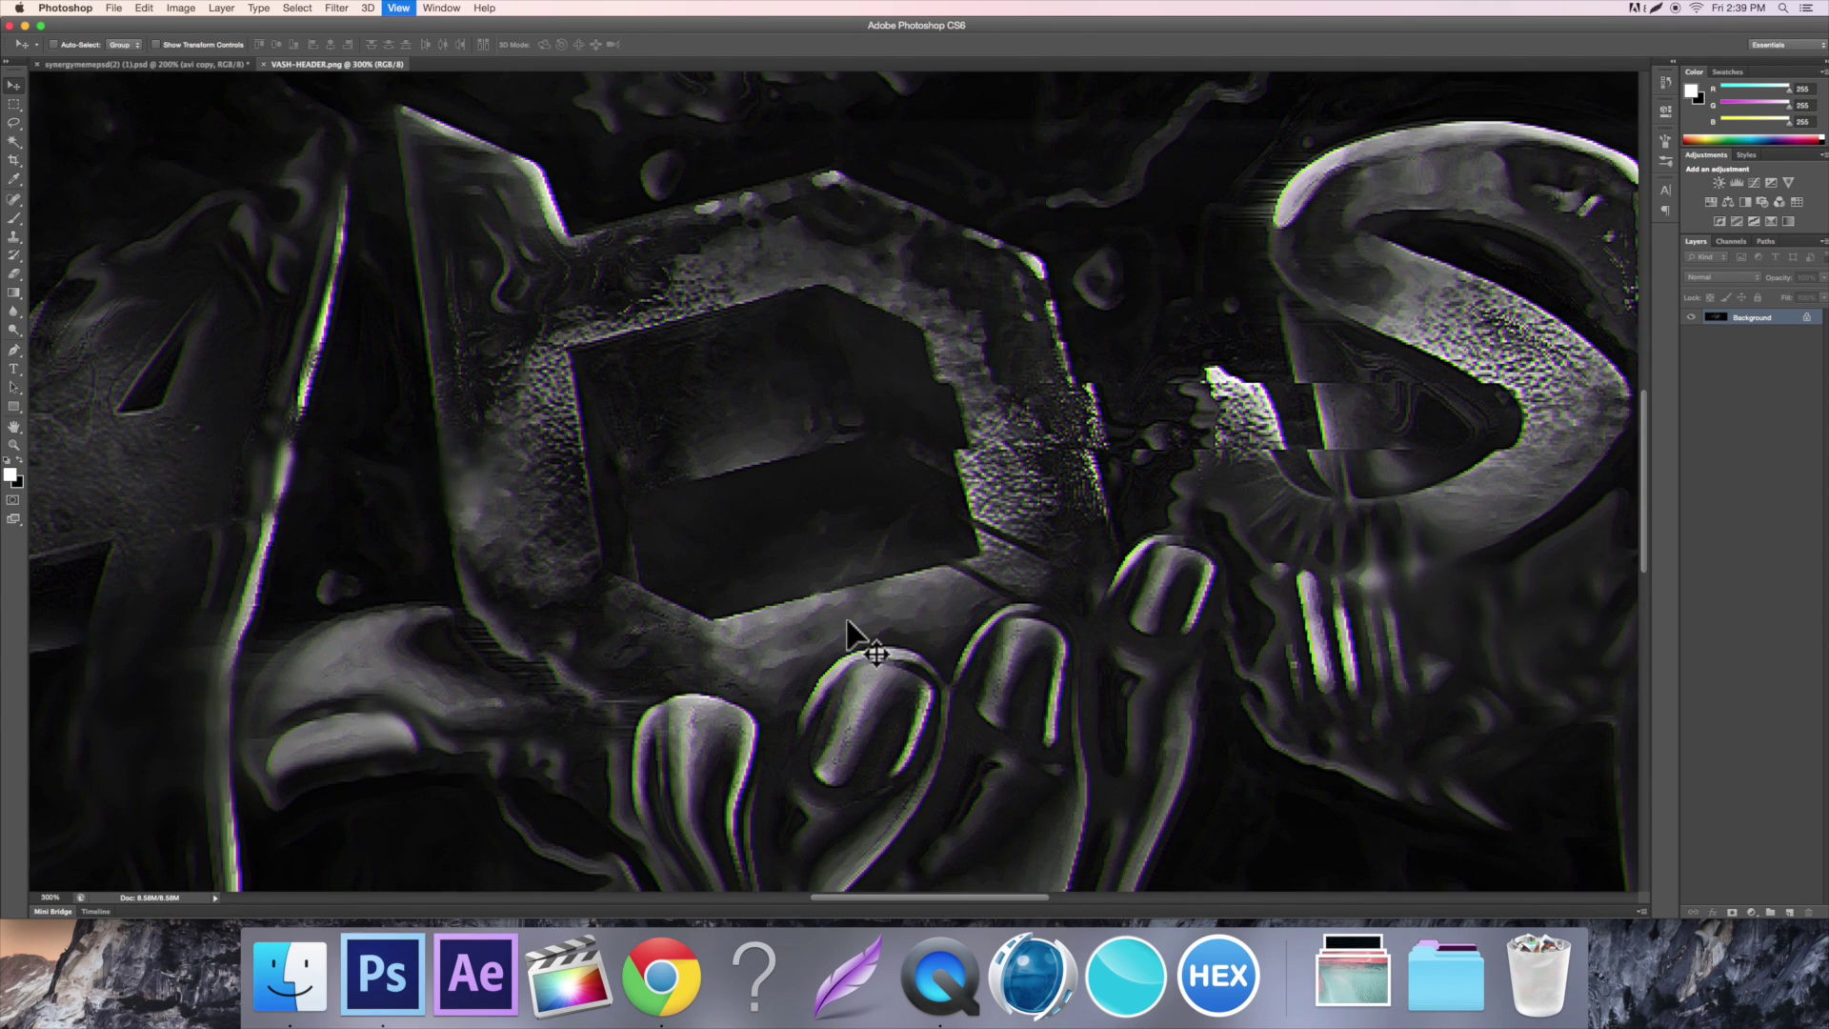
scroll(887, 563, "down", 5)
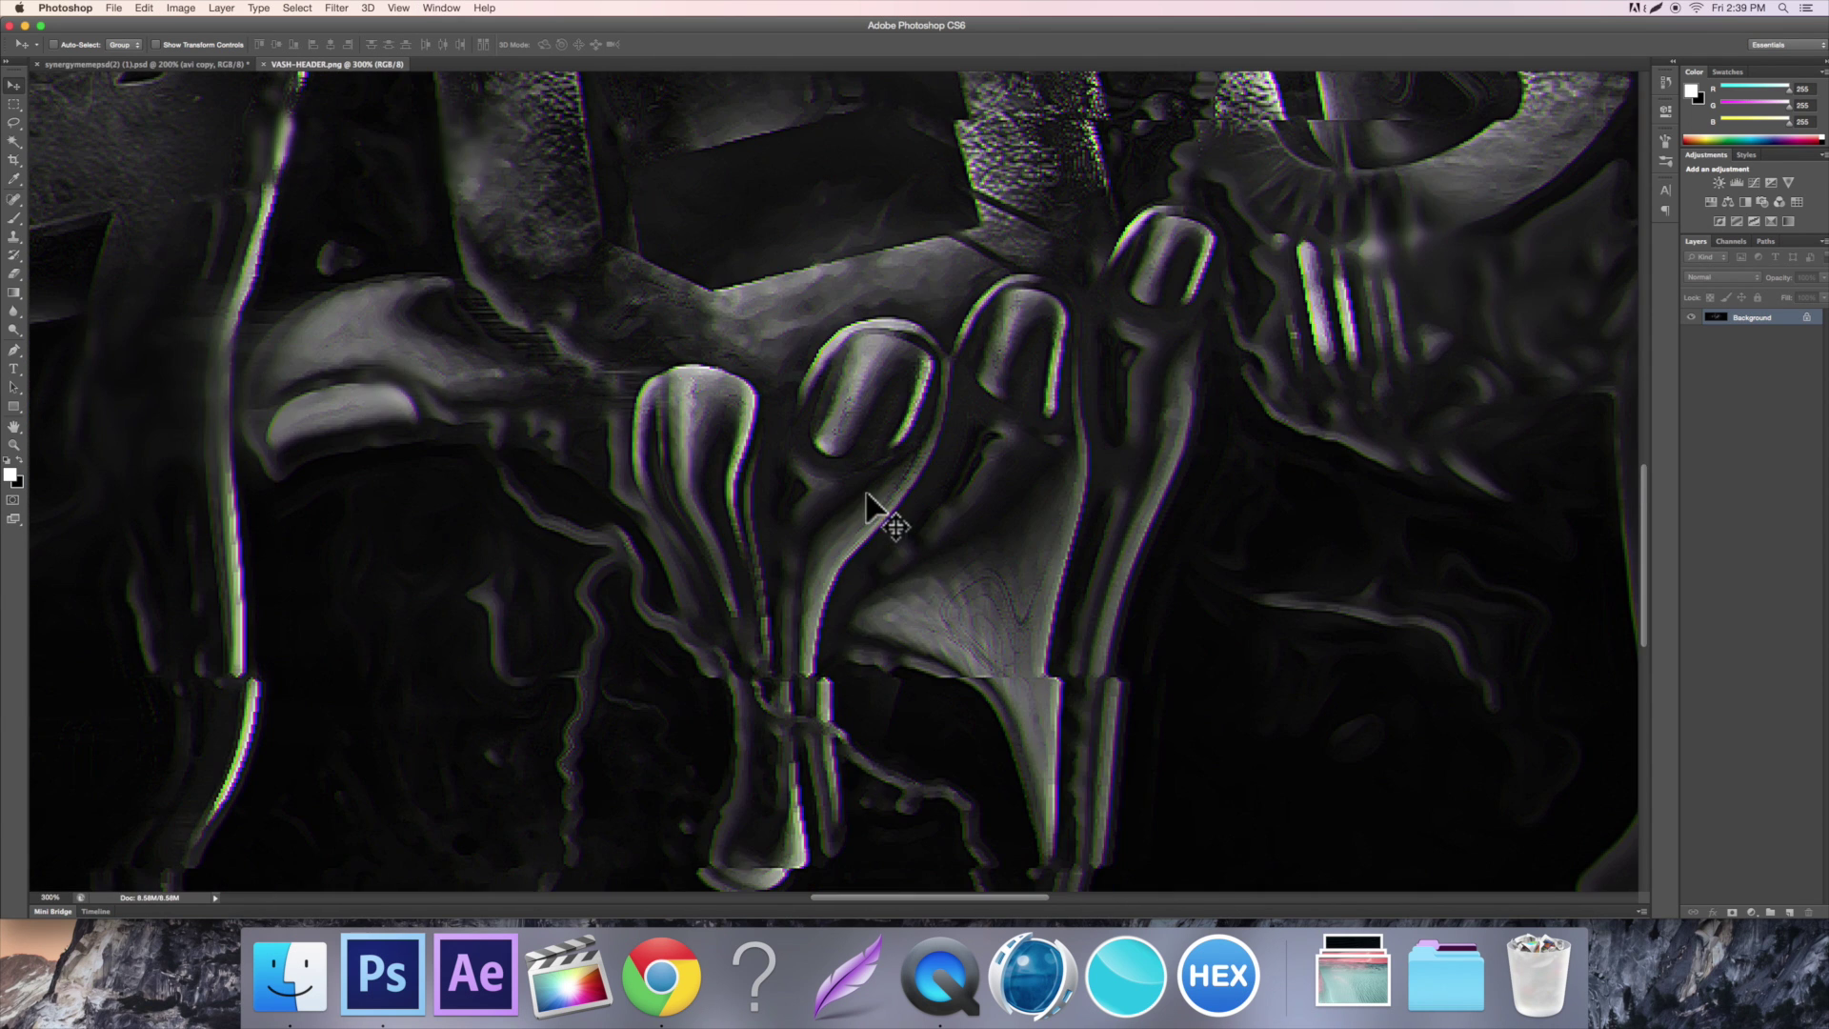
scroll(877, 511, "down", 3)
scroll(866, 498, "up", 4)
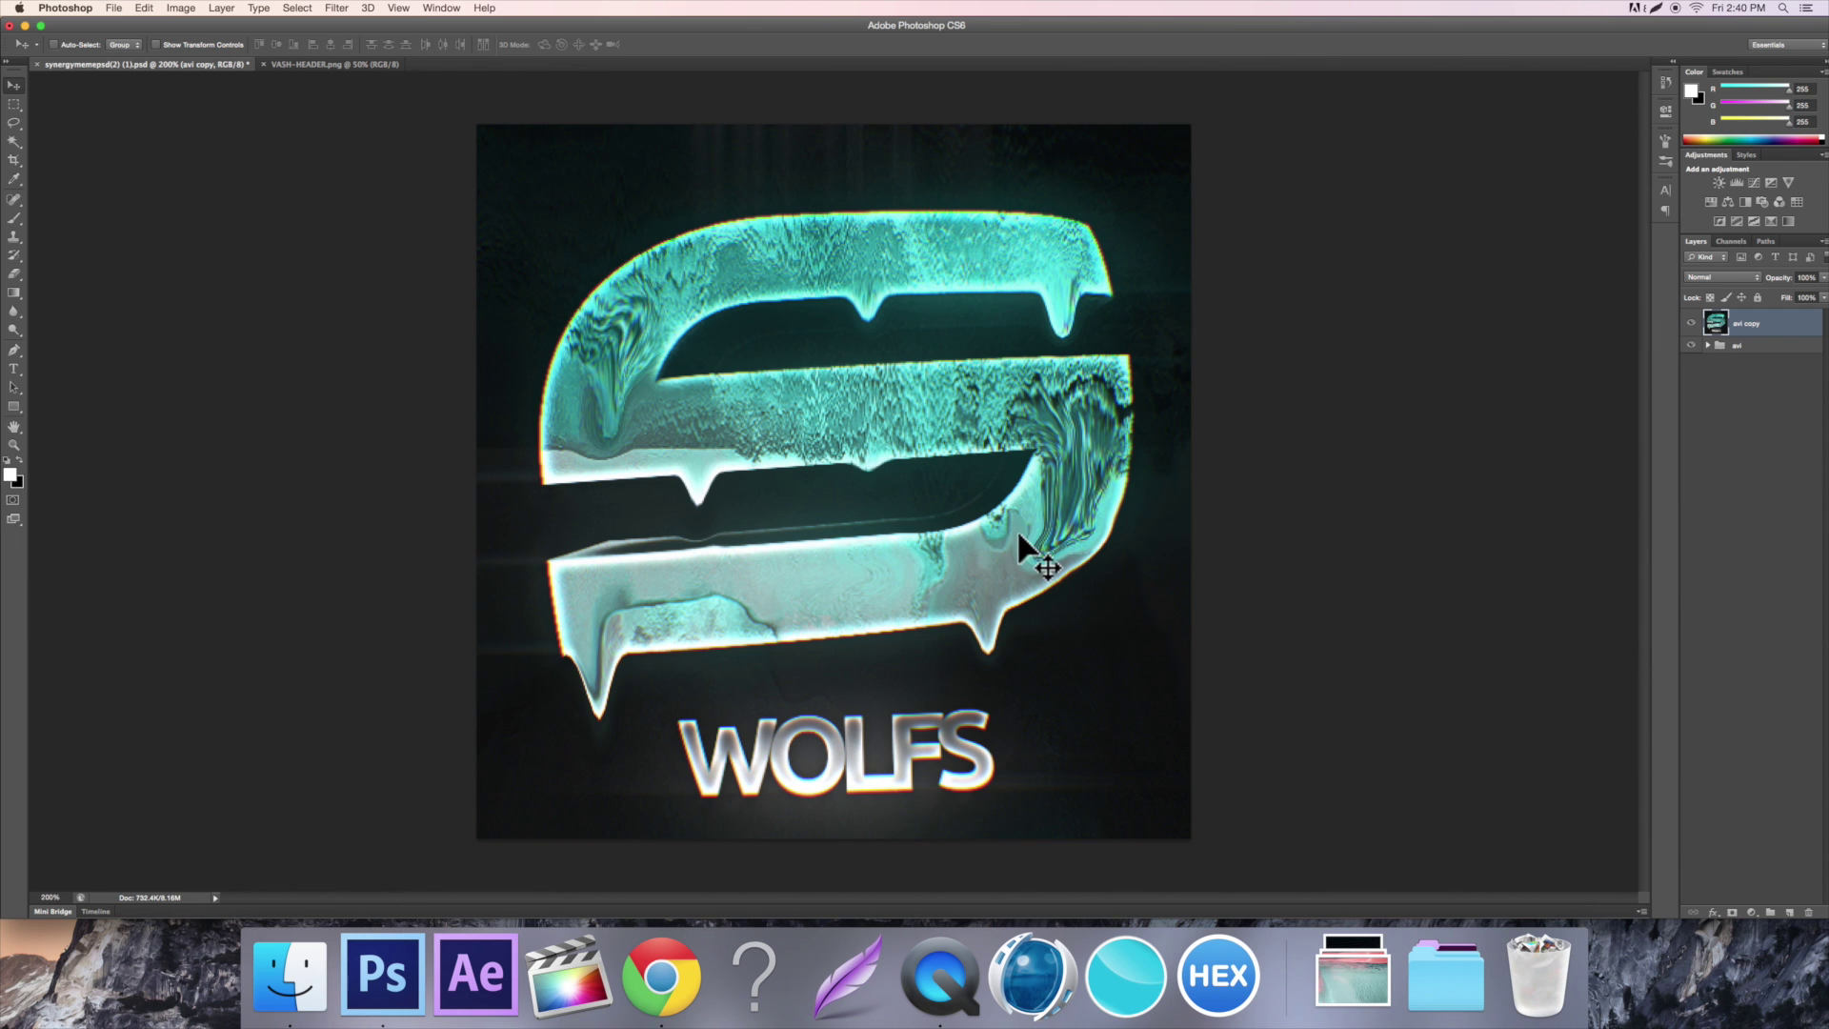
Return to the WOLFS avatar document and examine the distorted logo at several magnifications
key("super+minus")
key("super+minus")
key("super+plus")
key("super+plus")
key("super+plus")
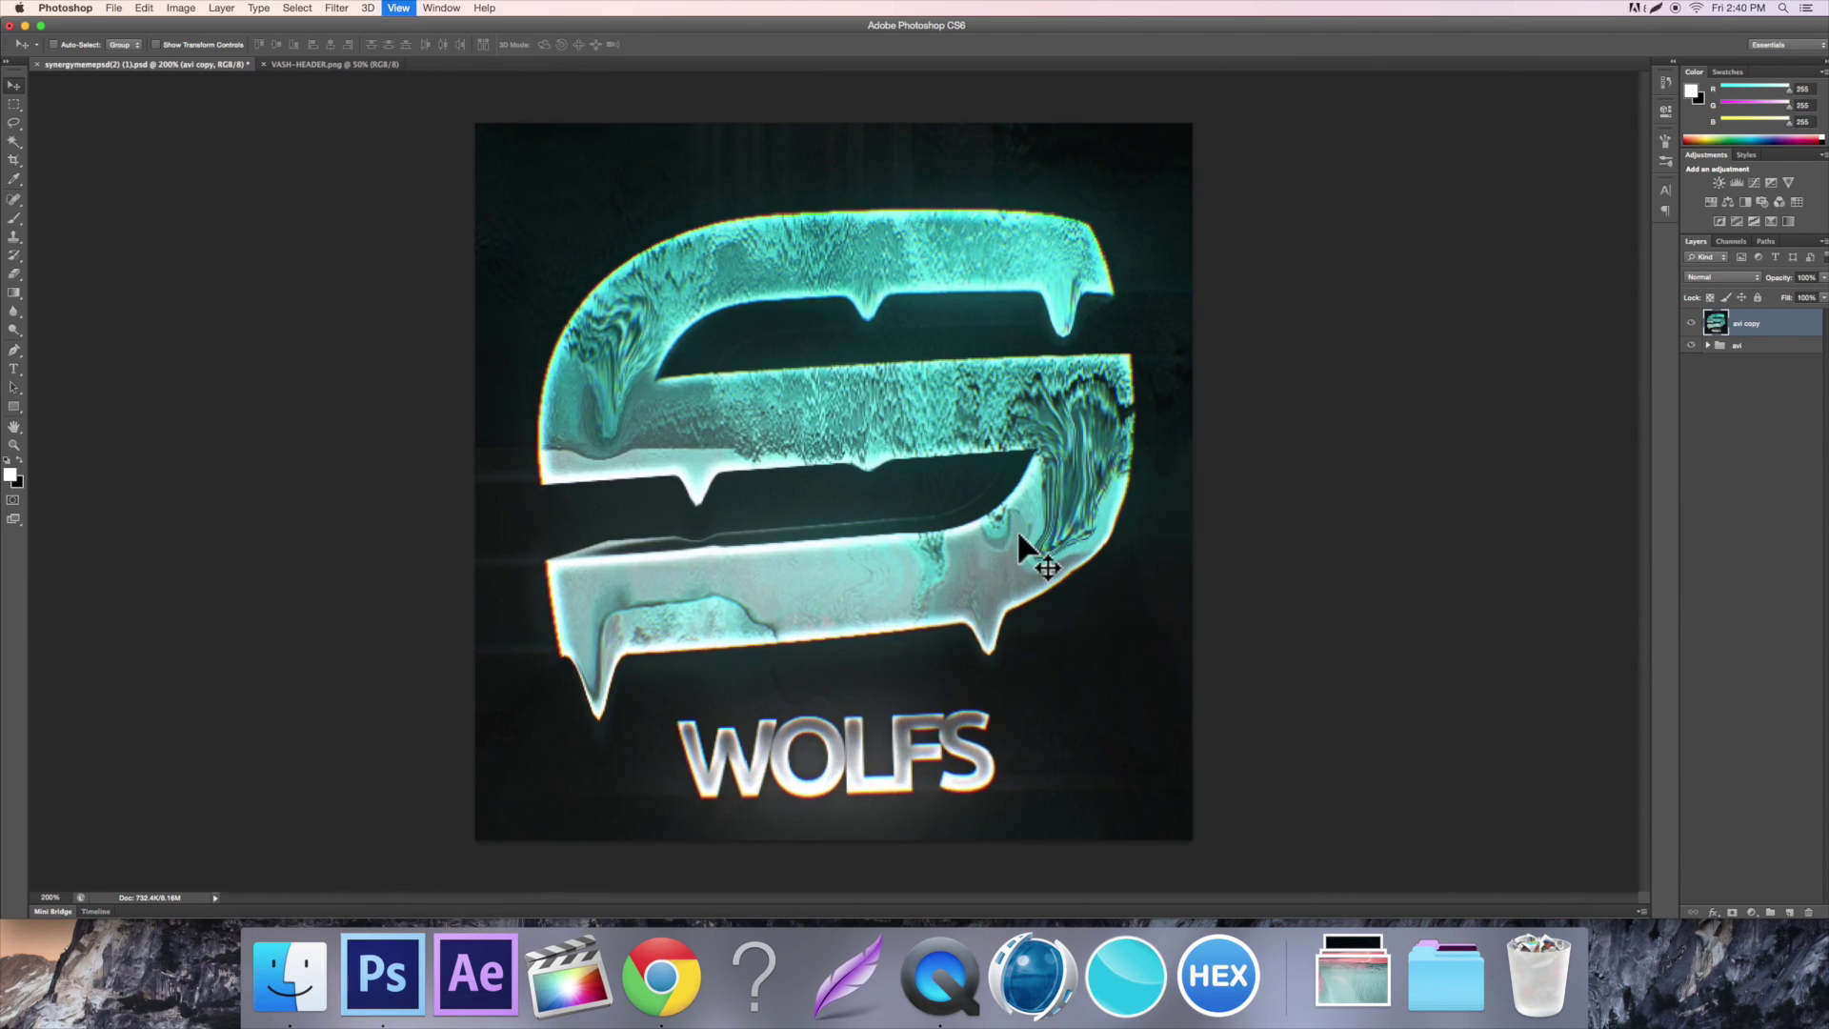
key("super+minus")
key("super+minus")
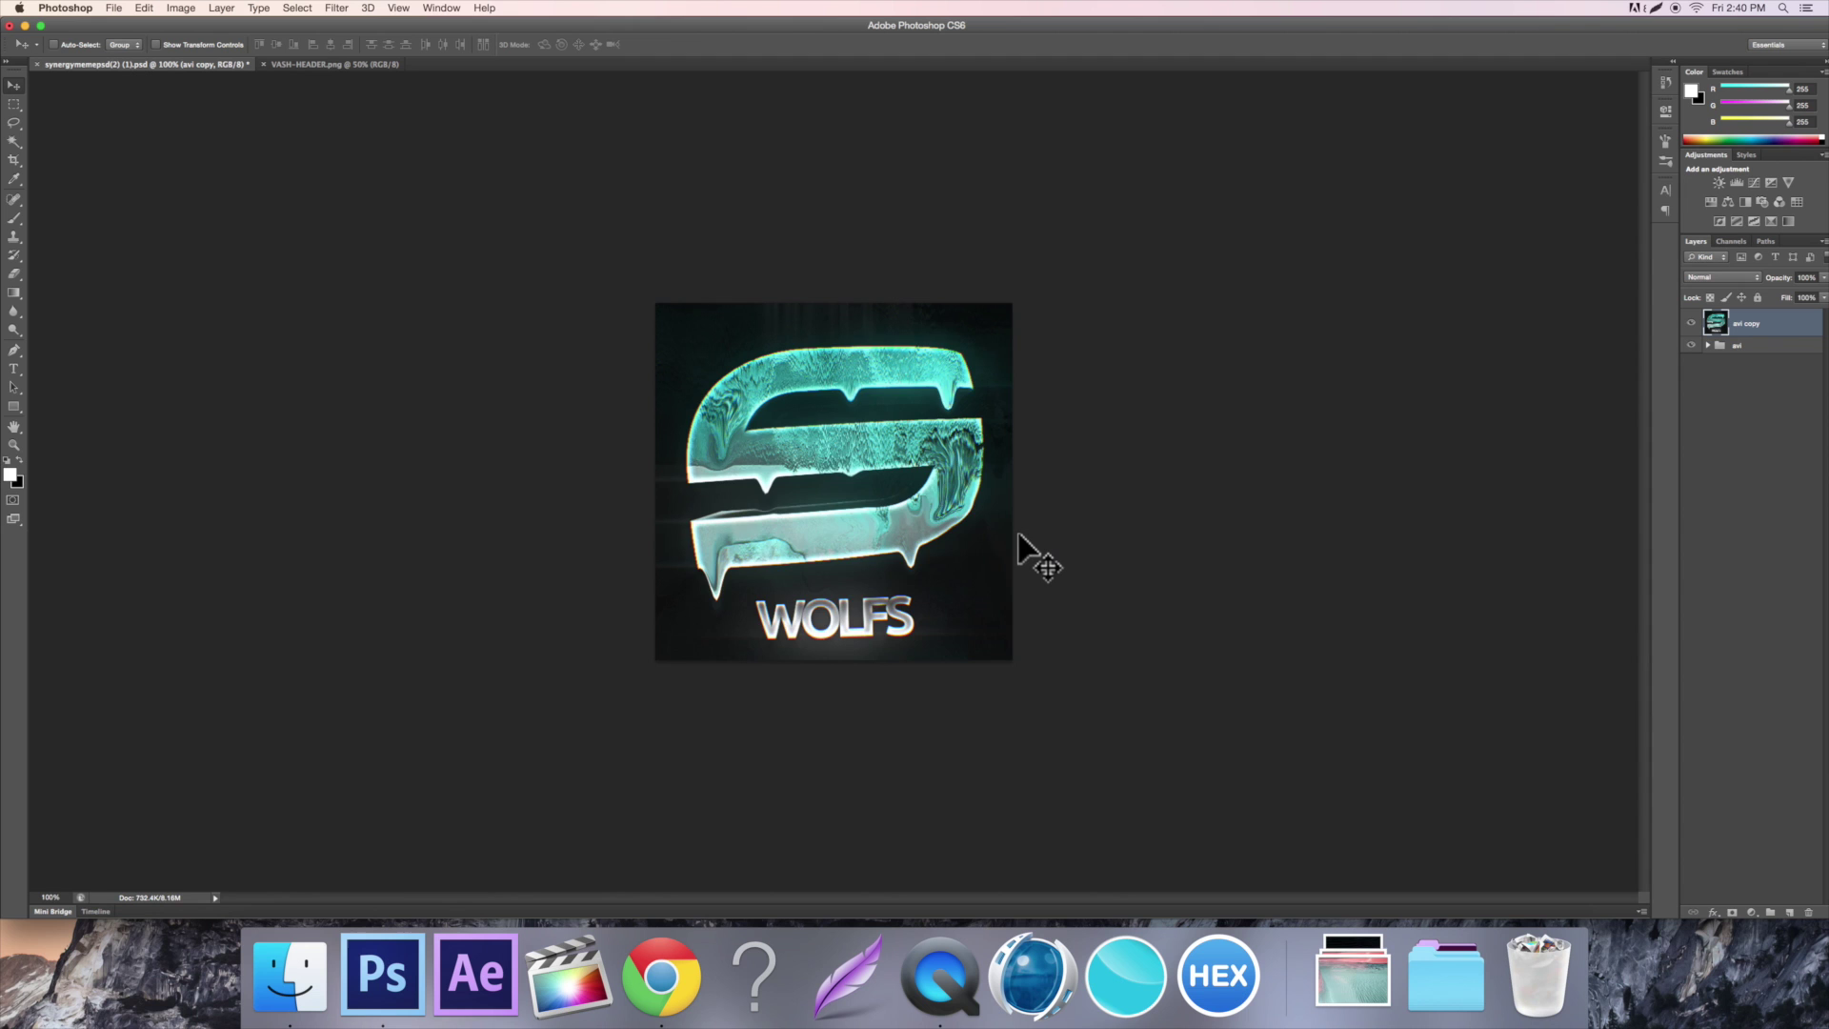
key("super+plus")
key("super+plus")
key("super+minus")
key("super+minus")
key("super+plus")
key("super+plus")
key("super+minus")
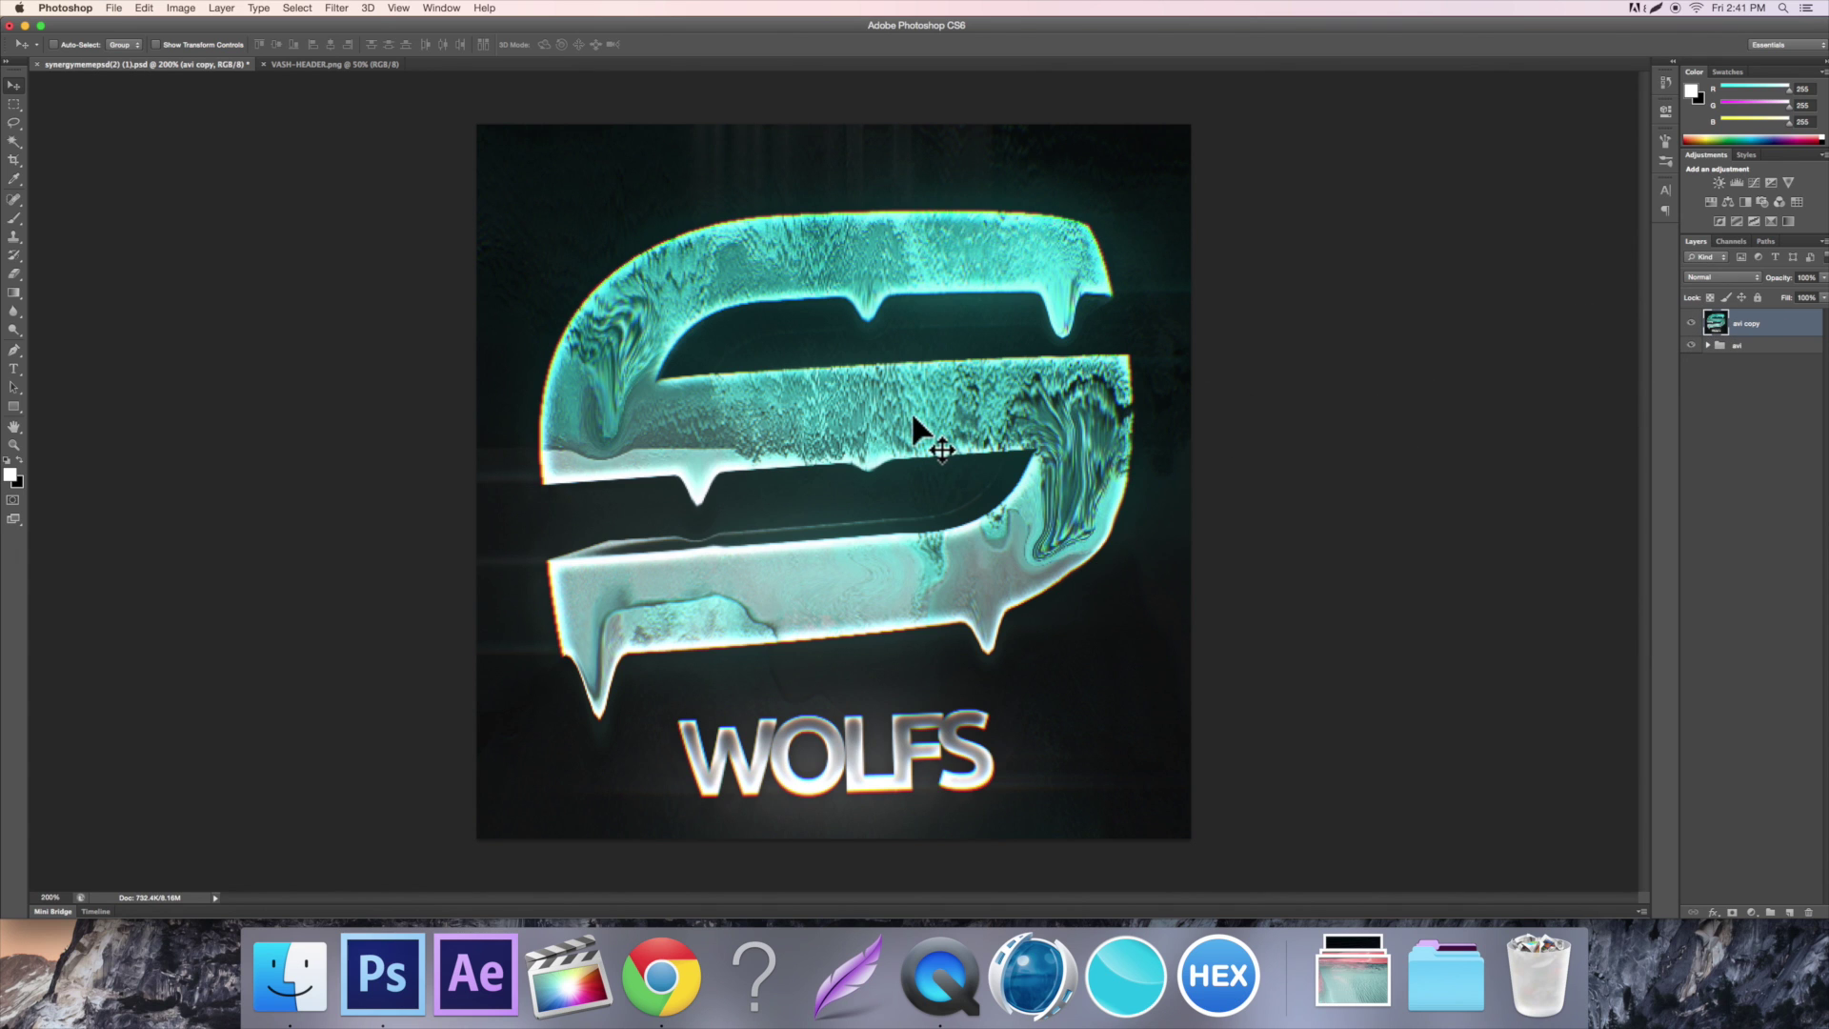
key("super+minus")
key("super+minus")
key("super+plus")
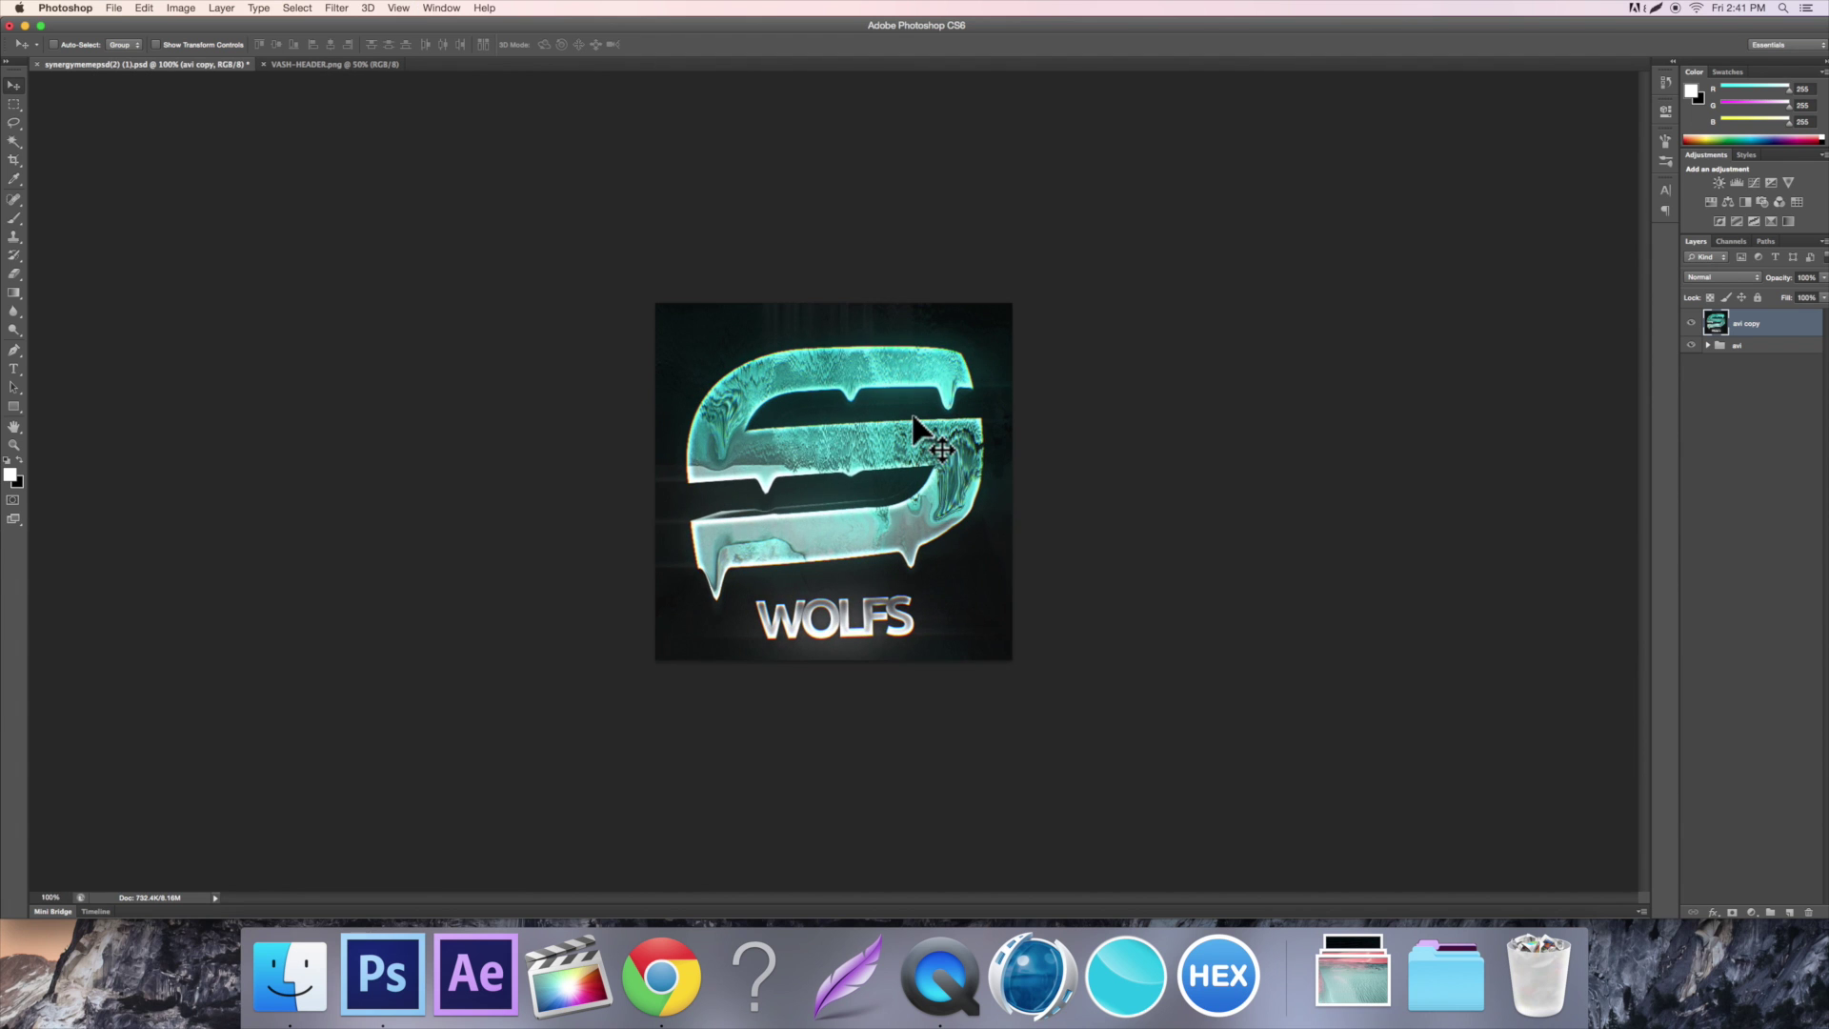
key("super+plus")
key("super+plus")
key("super+minus")
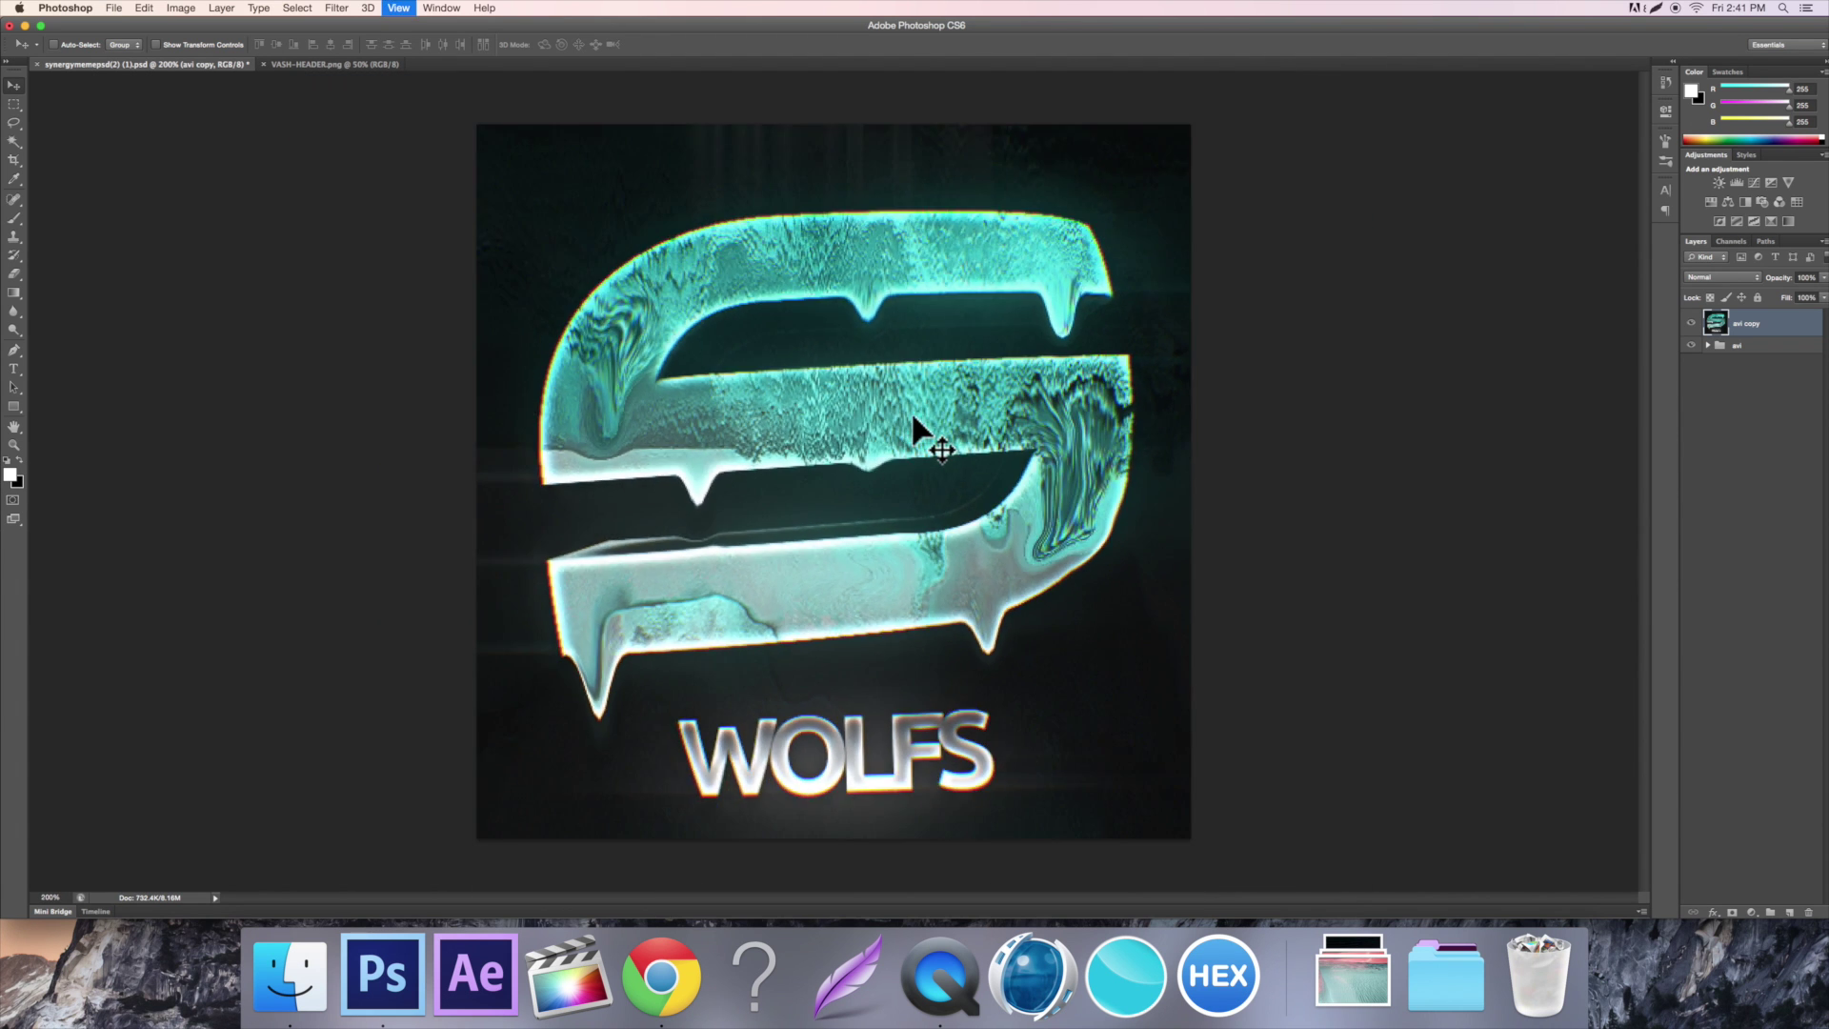